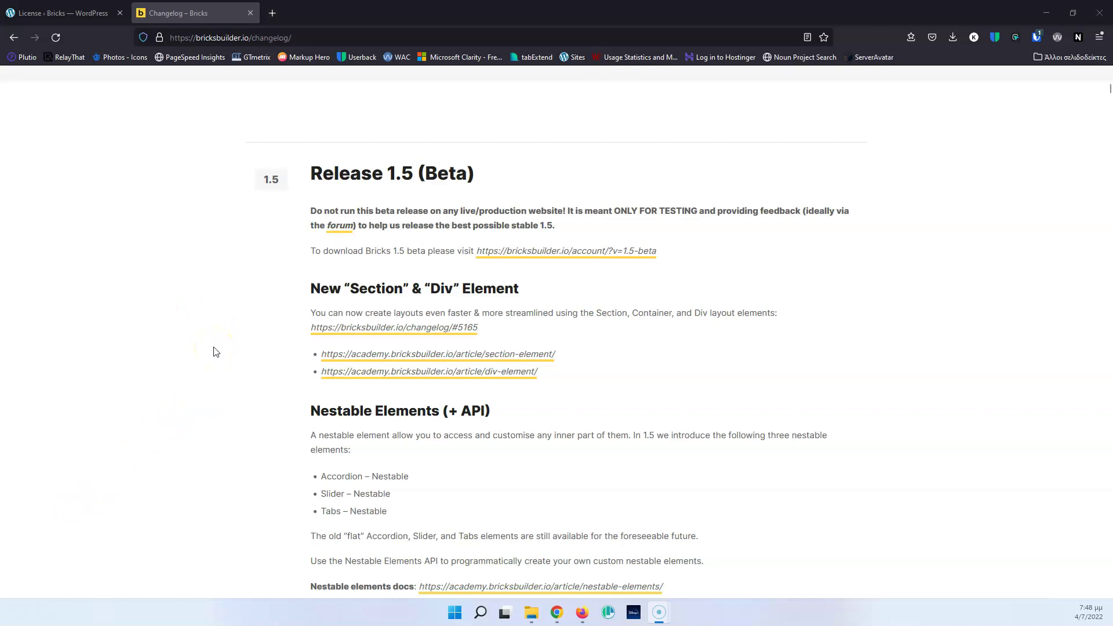
Step: Scroll down through the bricksbuilder.io Release 1.5 (Beta) changelog
scroll(250, 324, down, 5)
scroll(236, 377, down, 10)
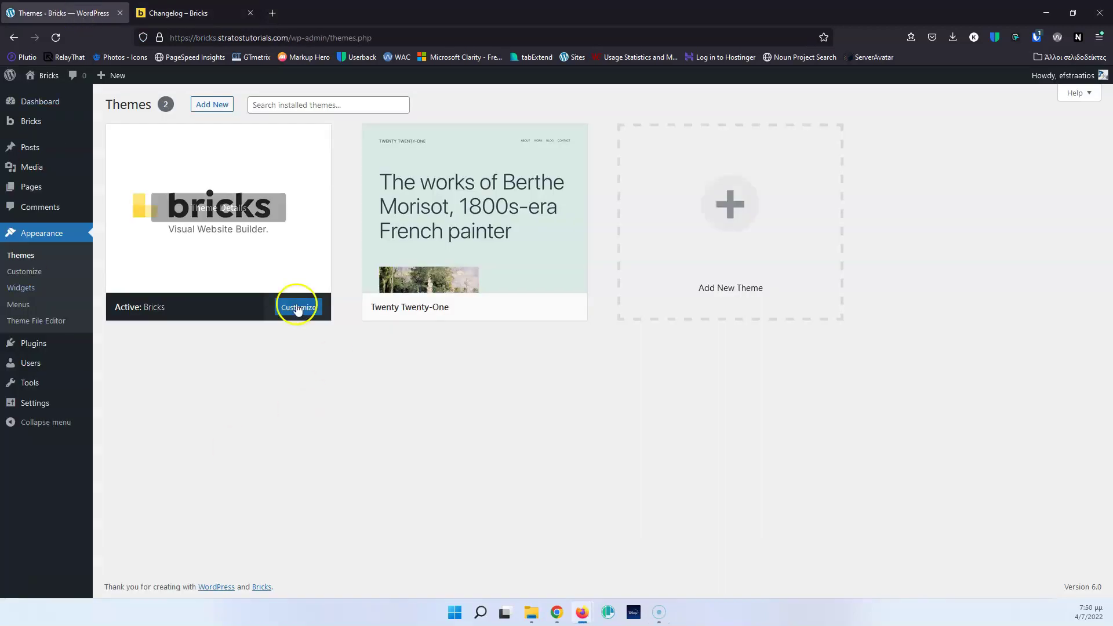
Step: Check the Bricks theme details (version 1.4.0.2), then open the live site in a new tab
click(230, 218)
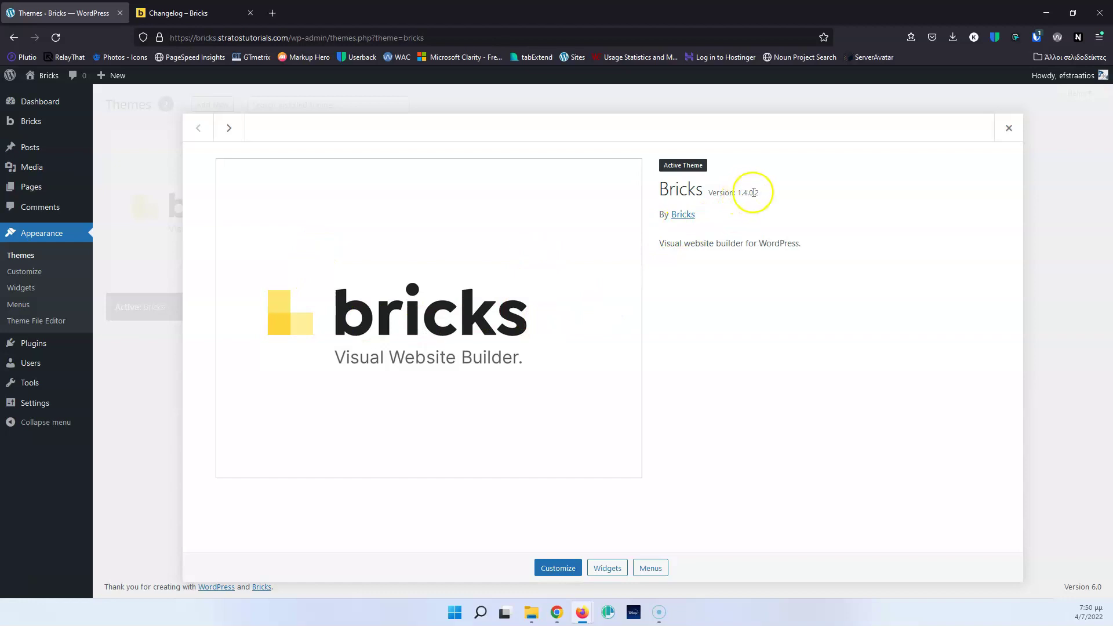
click(1008, 128)
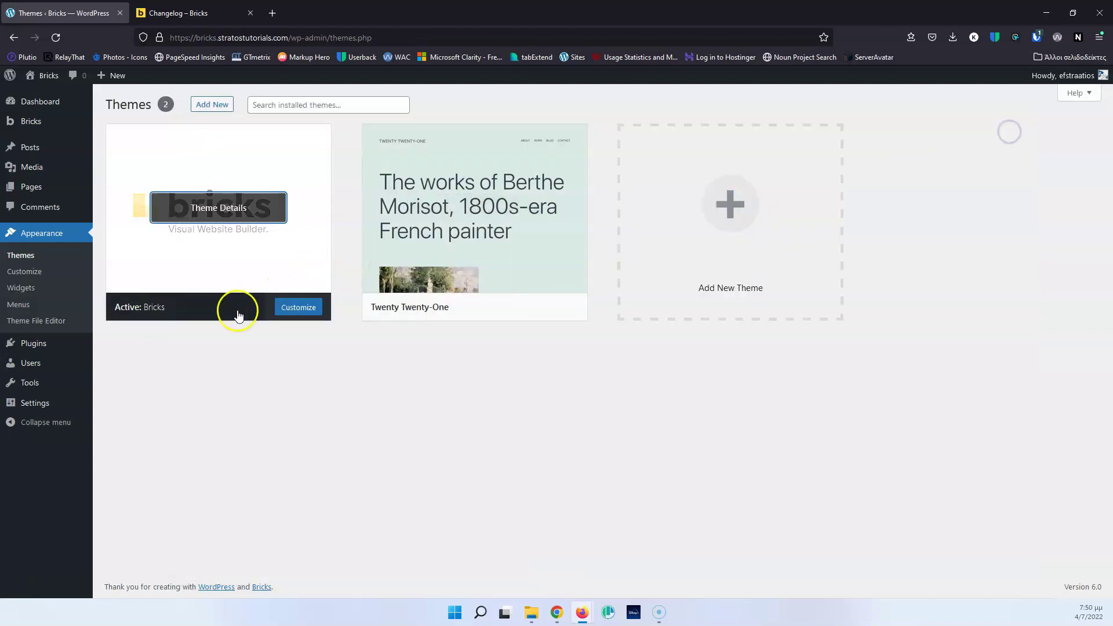
middle_click(40, 95)
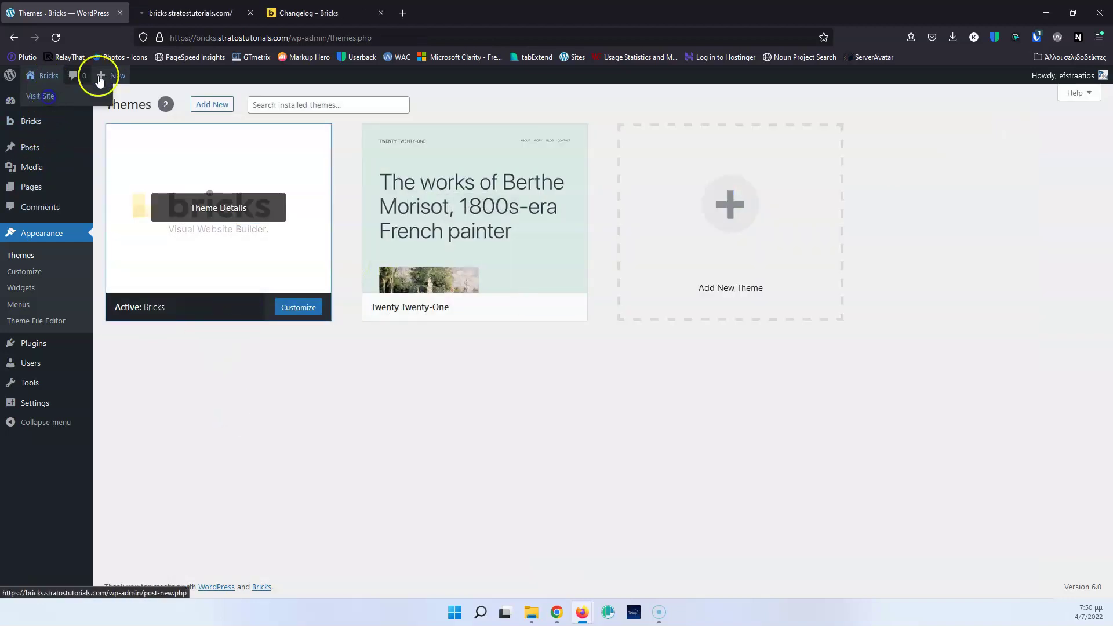
click(185, 13)
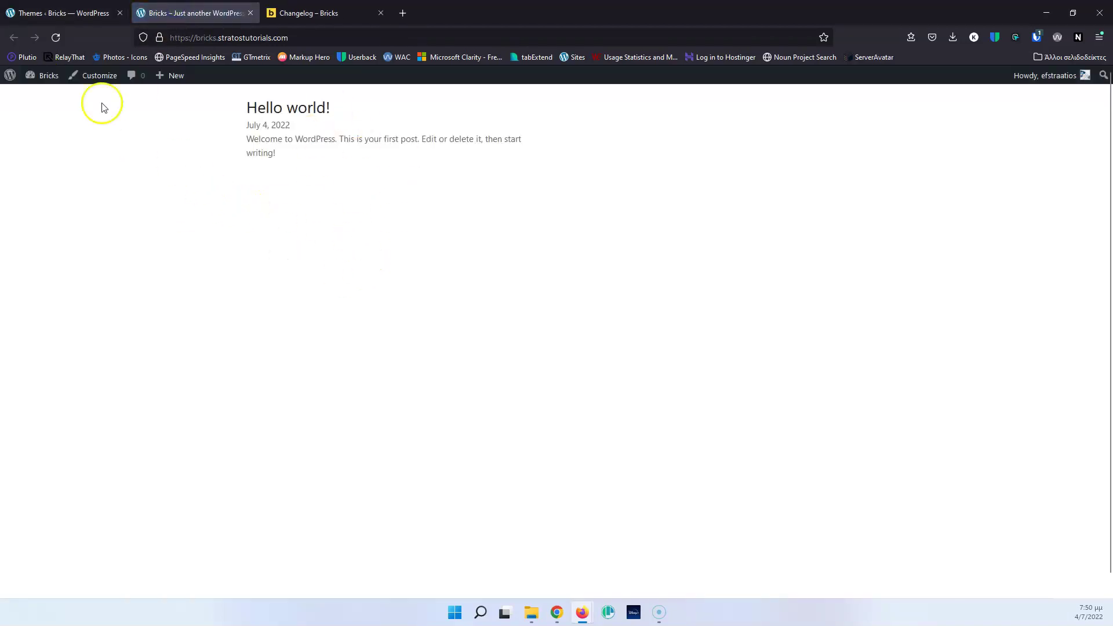
Step: Back on Themes, open Pages > All Pages in a new tab and switch to it
click(64, 13)
mouse_move(35, 191)
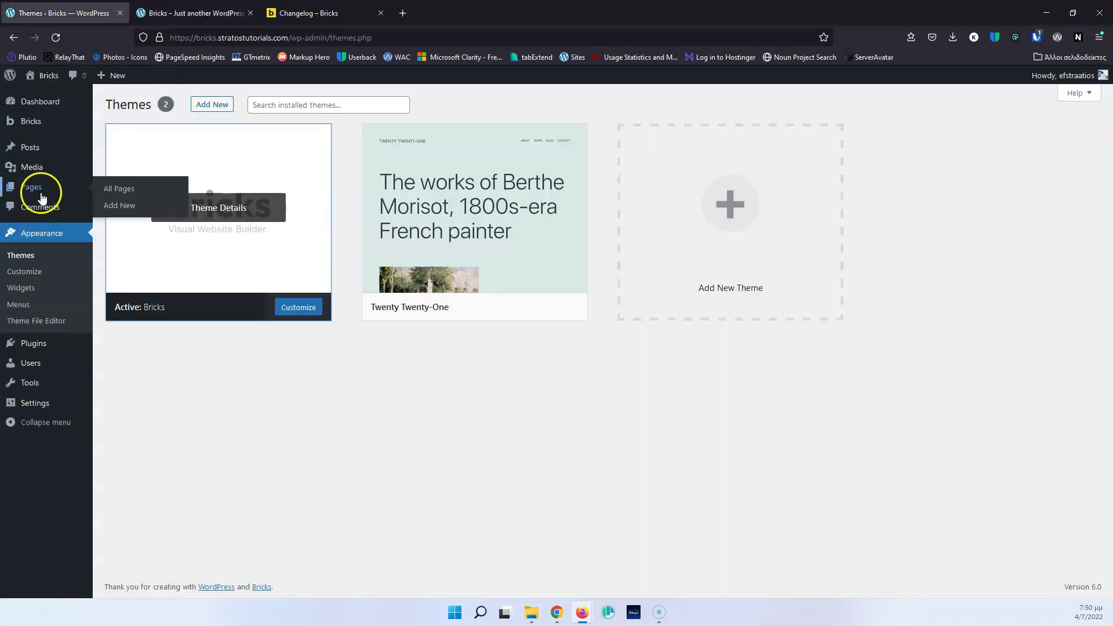
middle_click(115, 197)
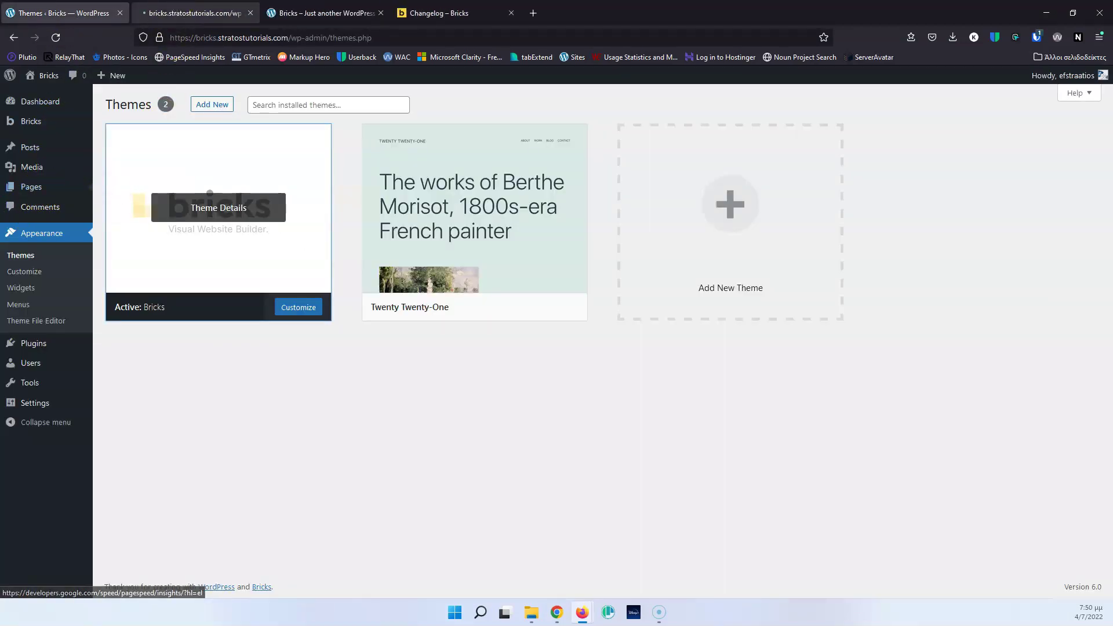
click(174, 13)
Step: Create and publish a new page titled 'Home'
click(174, 101)
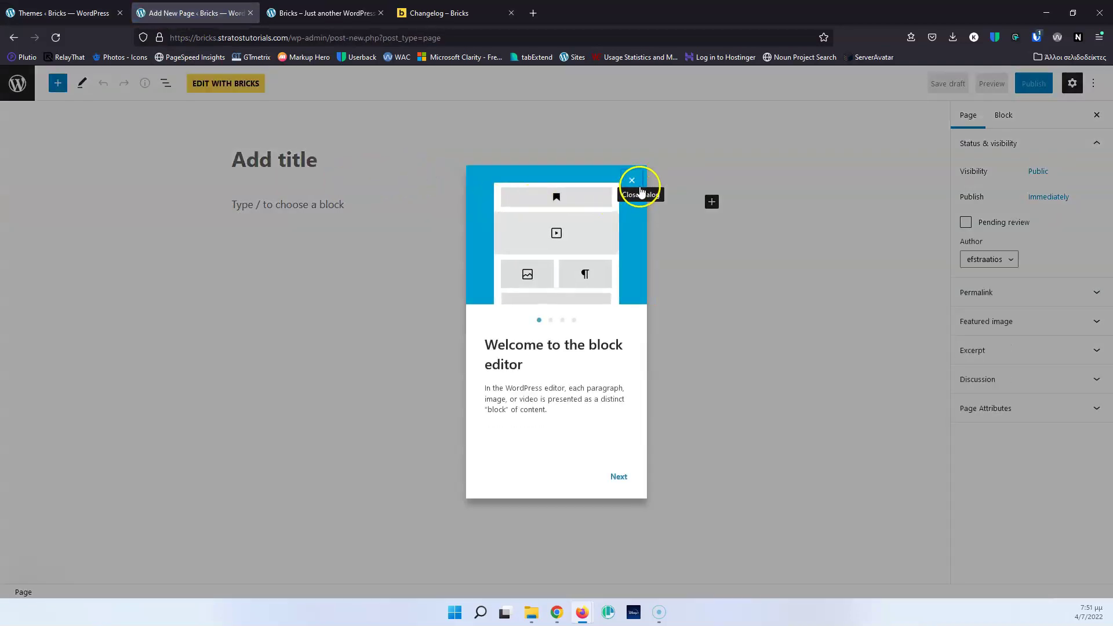
click(633, 181)
click(343, 161)
text(Home)
click(1033, 84)
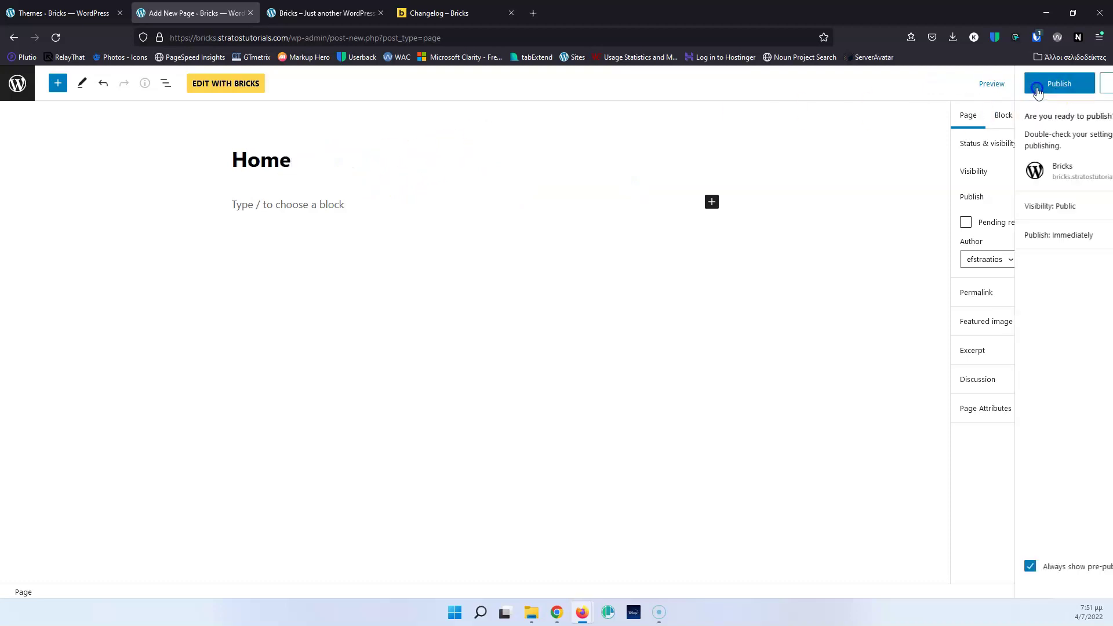
click(1016, 87)
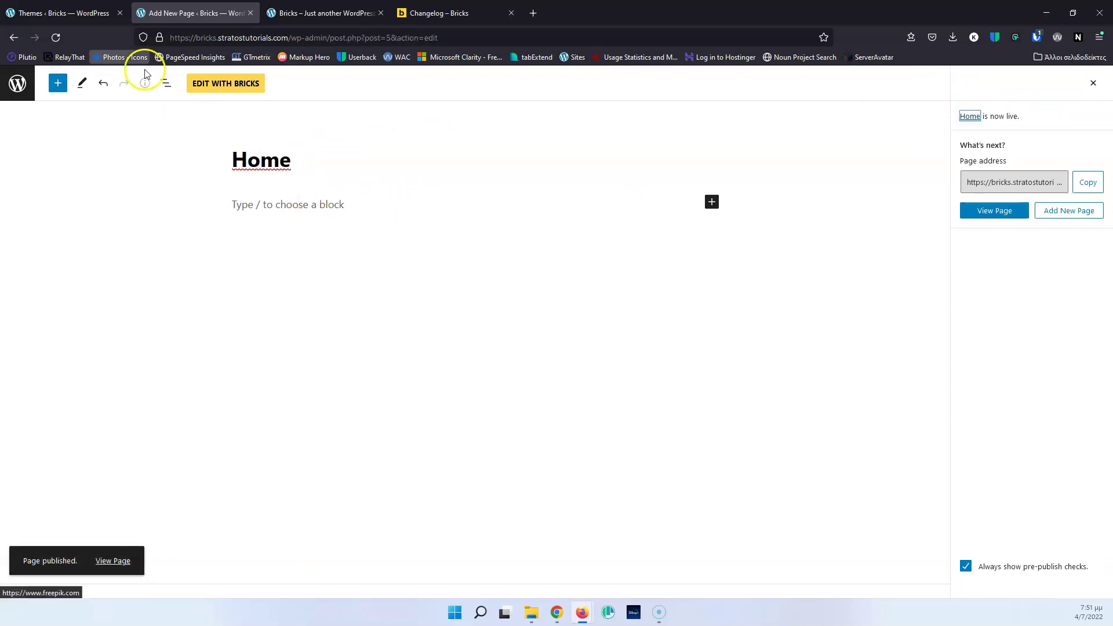
click(250, 13)
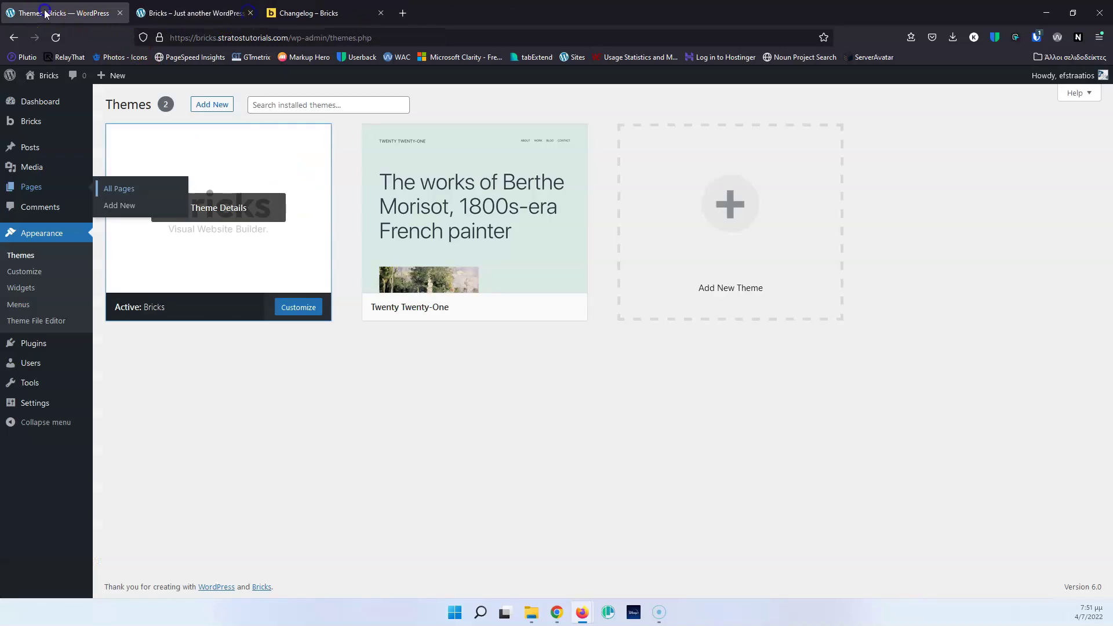
Step: In Reading settings, set the homepage to a static page 'Home' and save
mouse_move(86, 400)
click(135, 437)
click(237, 153)
click(312, 184)
click(313, 217)
click(142, 456)
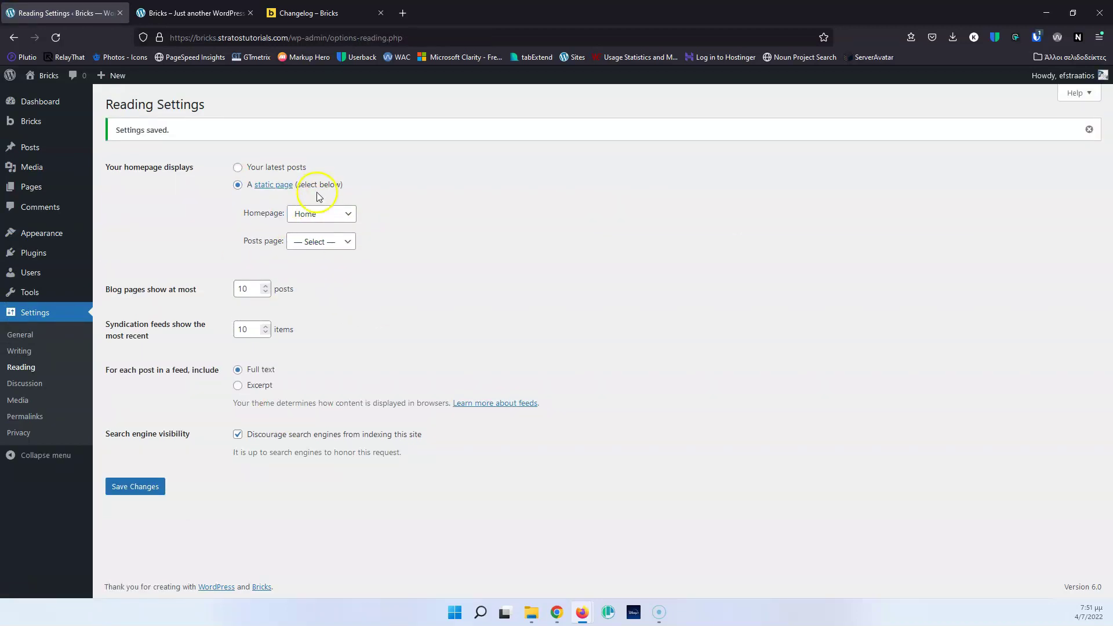
Step: Reload the front page to check the new homepage, then open the All Pages list
click(177, 12)
click(55, 38)
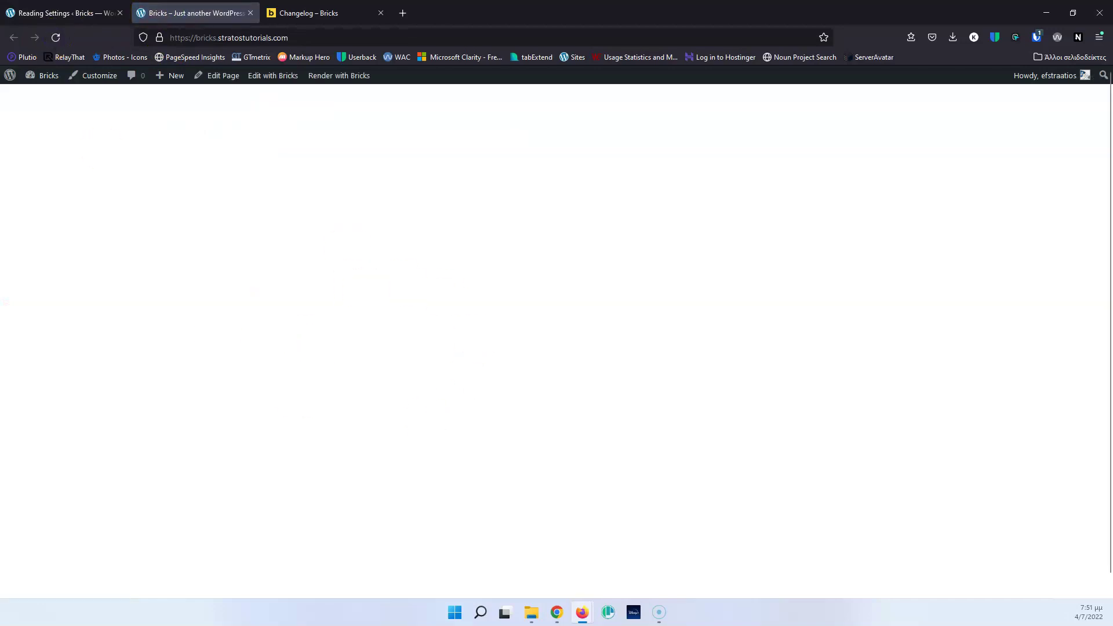
click(81, 15)
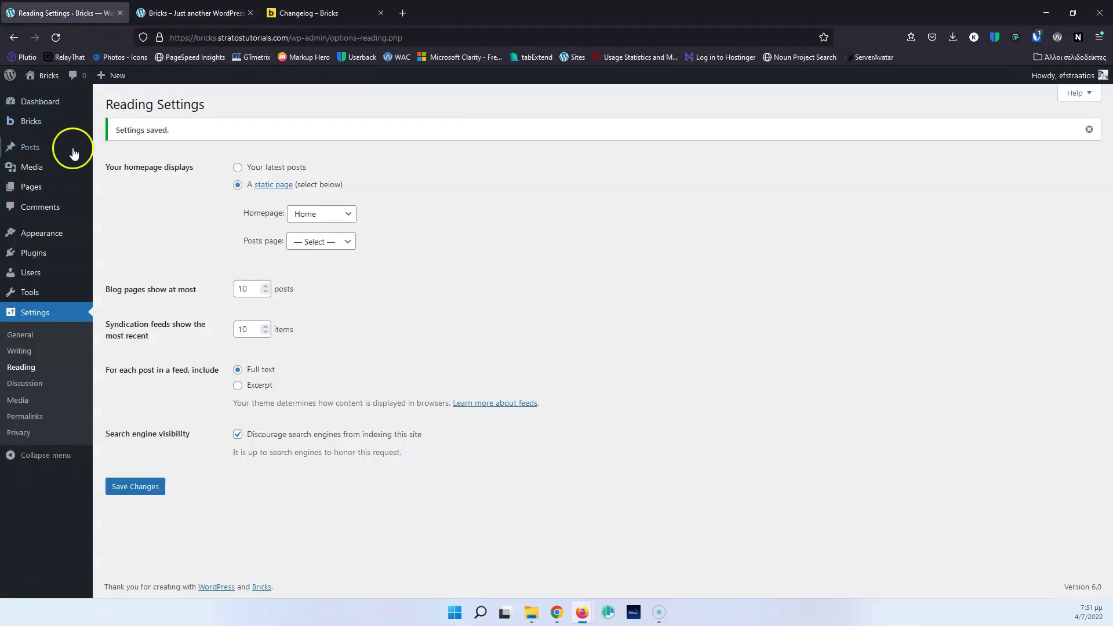
mouse_move(46, 236)
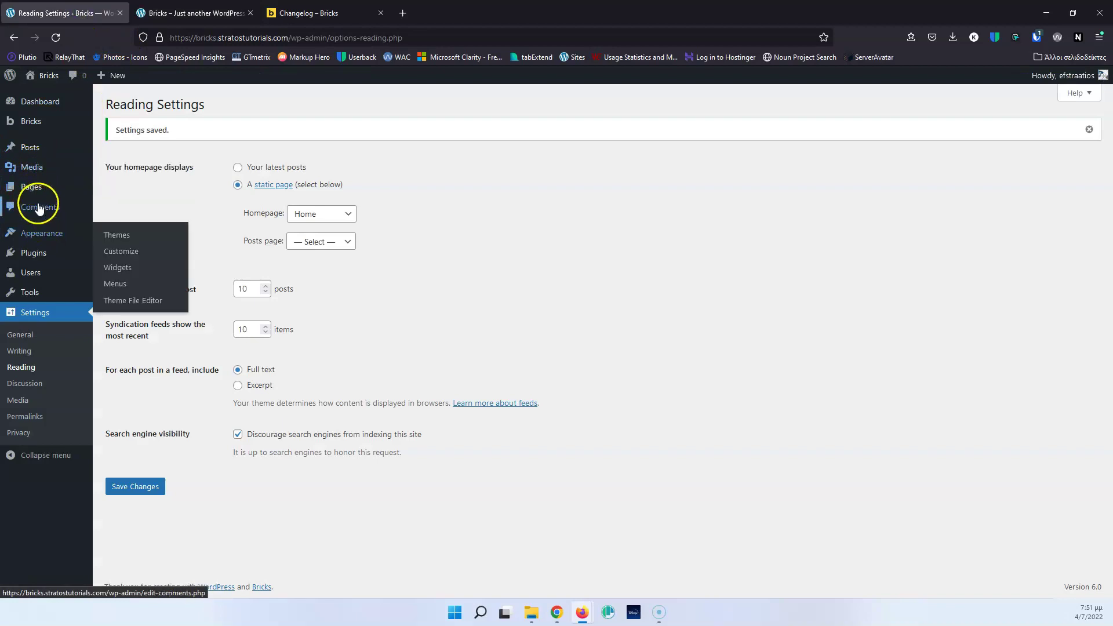
mouse_move(36, 188)
click(114, 193)
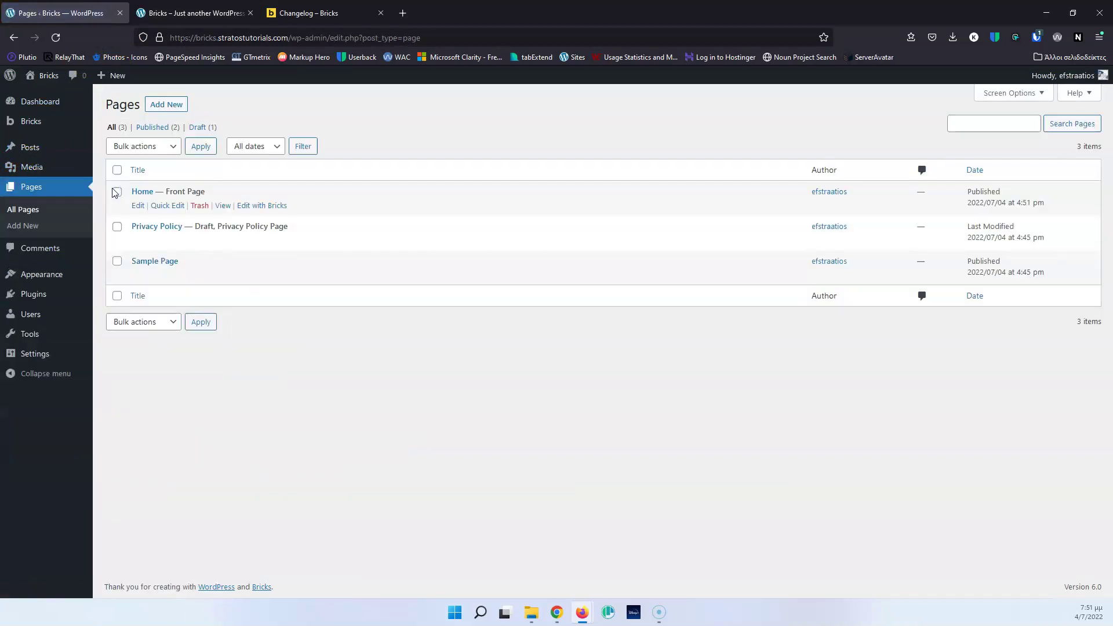
Step: Edit the Home page from the Pages list and launch it with Edit with Bricks
click(139, 206)
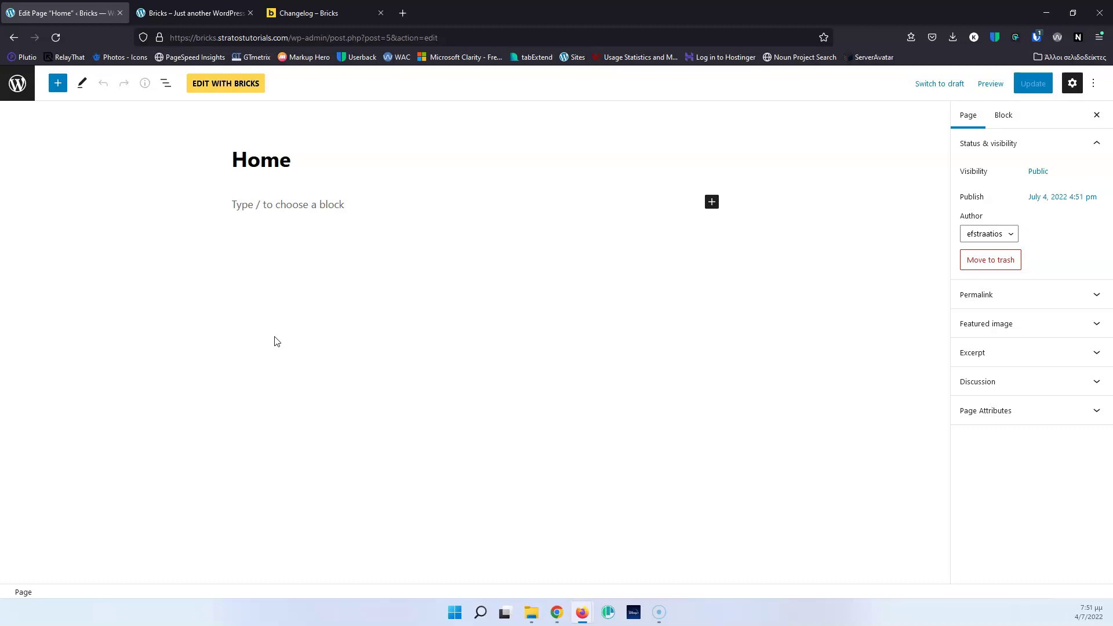
click(225, 86)
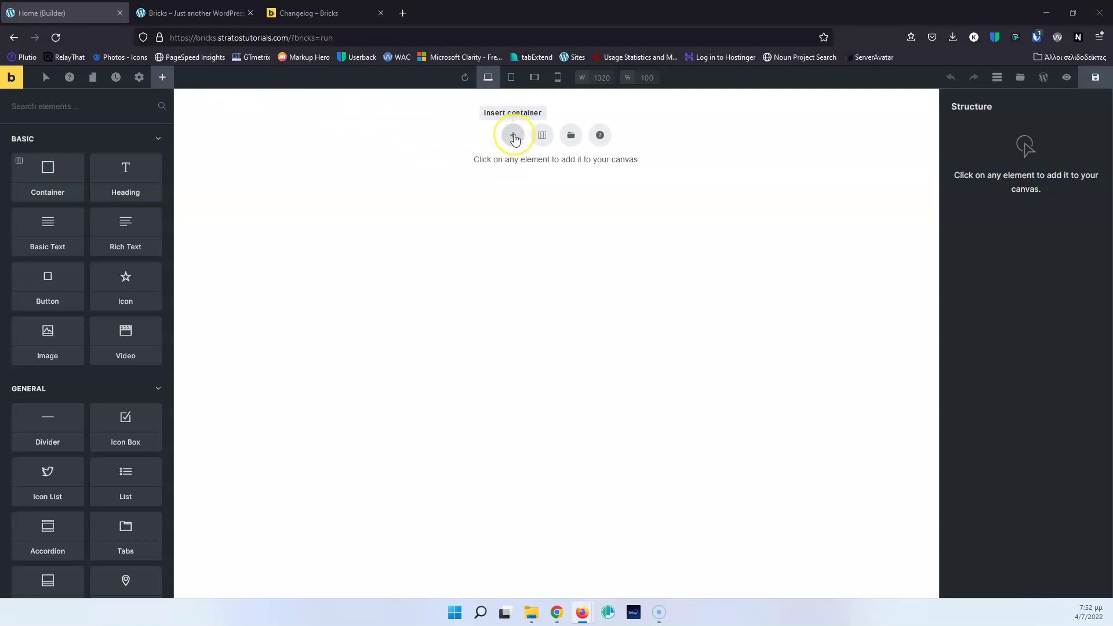
Step: Insert a Container onto the empty Home page canvas and select it
click(513, 137)
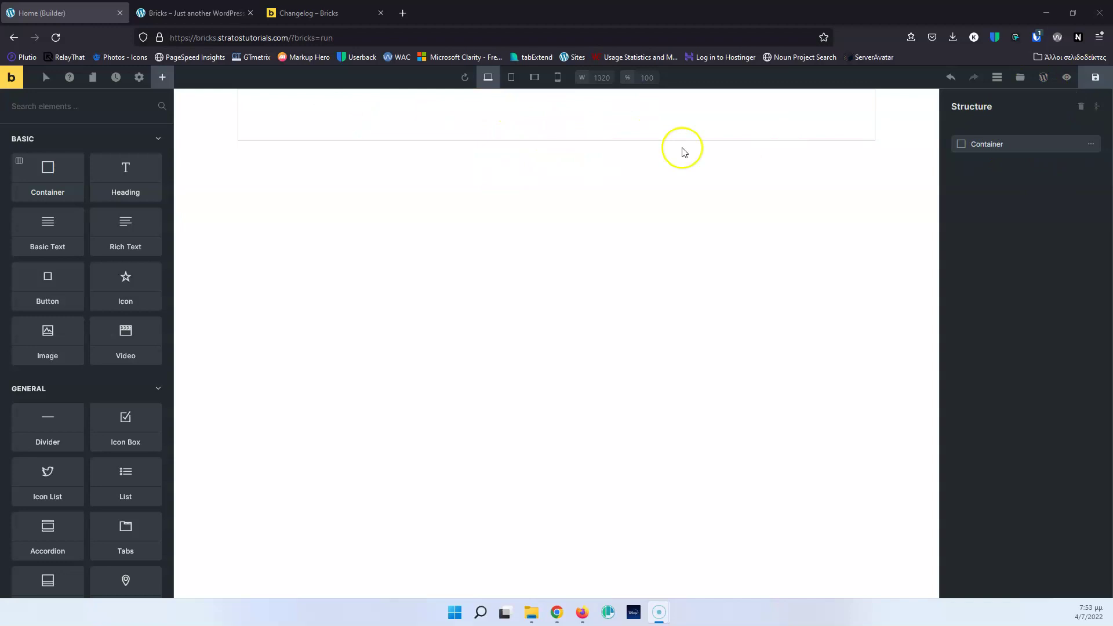
click(463, 116)
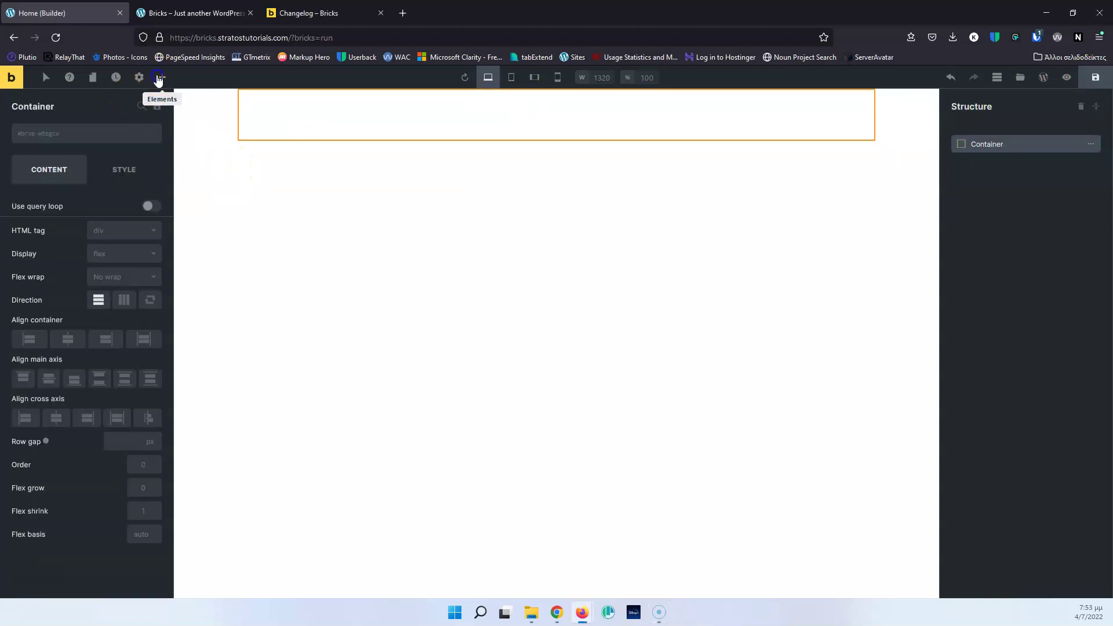
Step: Add an 'I am a heading' Heading element inside the container
click(162, 77)
click(131, 193)
click(289, 103)
mouse_move(290, 103)
mouse_down()
mouse_move(310, 97)
mouse_move(301, 105)
mouse_up()
Step: Save the page and reload the live homepage to confirm the heading appears
click(1094, 78)
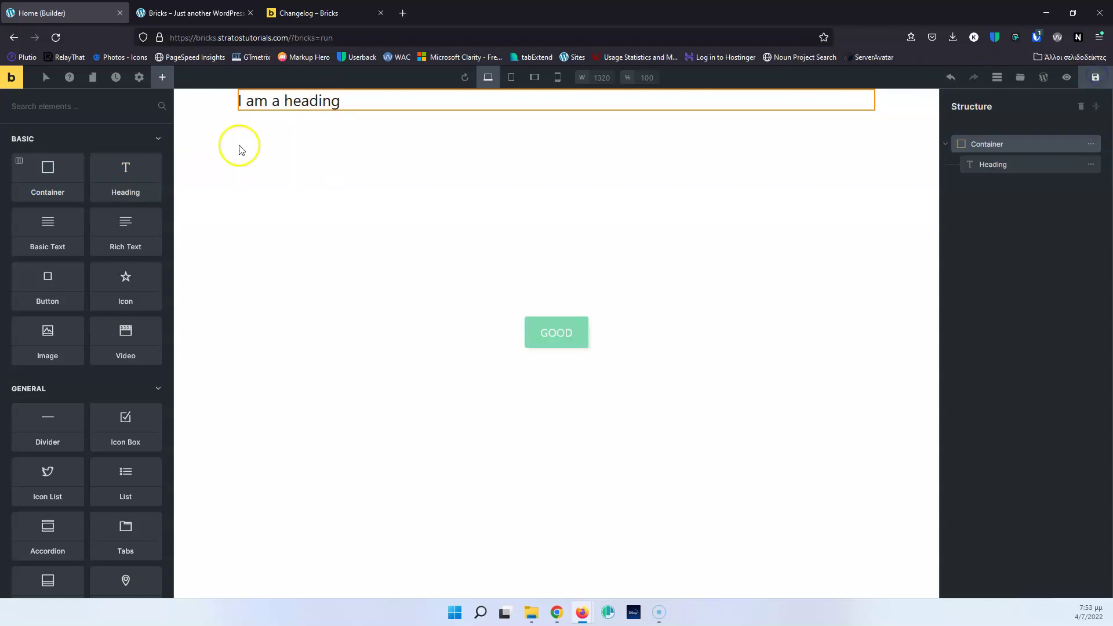
click(177, 12)
click(56, 37)
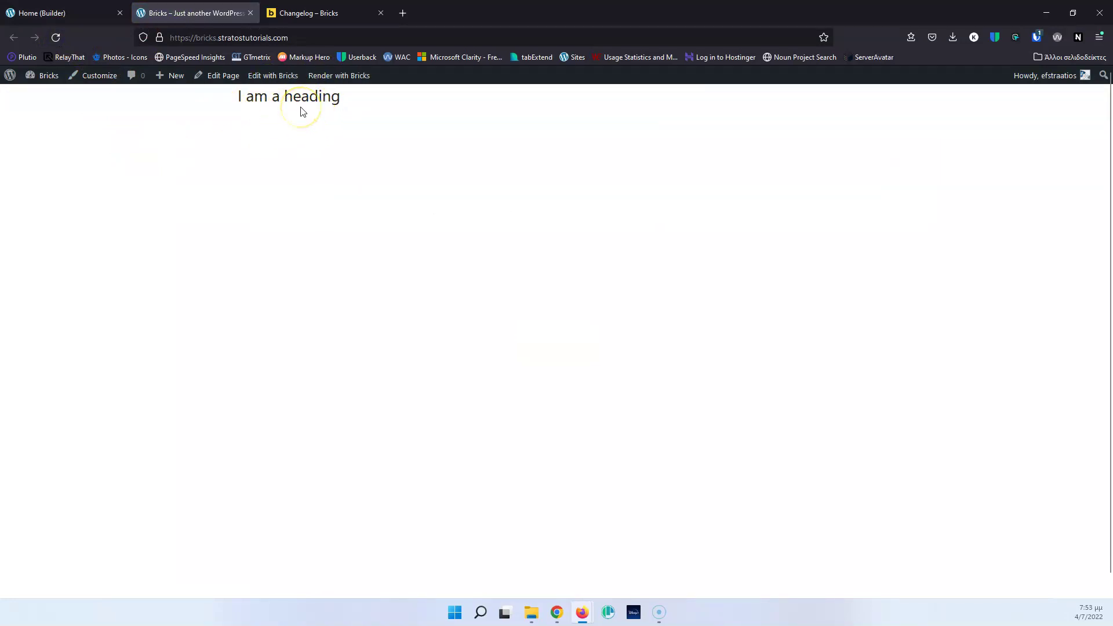
click(54, 11)
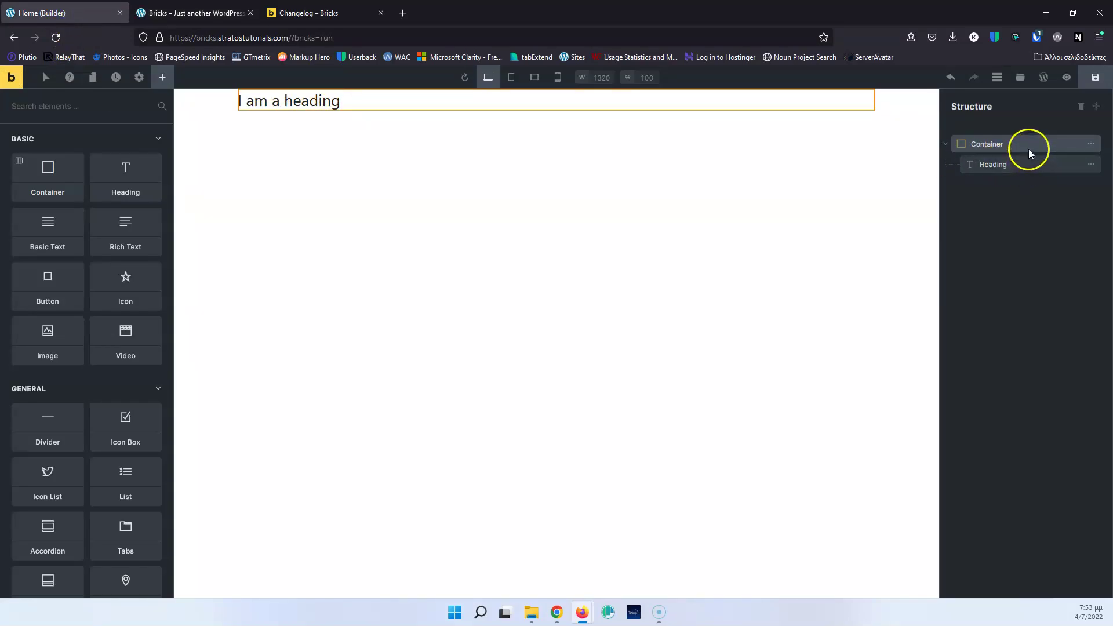
Step: Give the container a yellow #ffeb3b background, save, and check it on the live page
click(1025, 147)
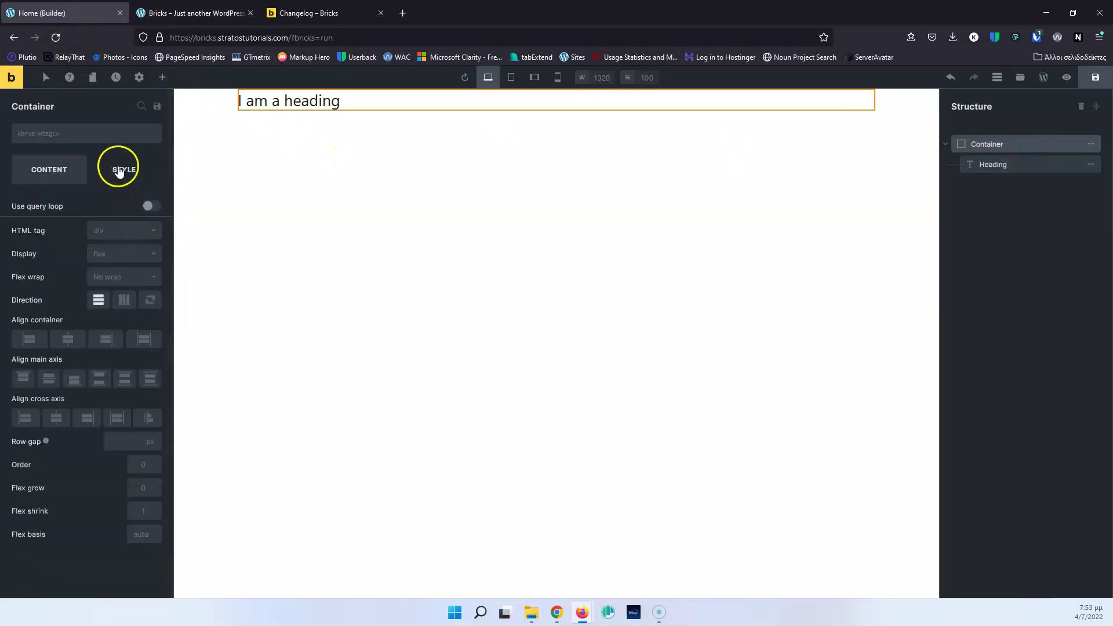
click(119, 169)
click(62, 270)
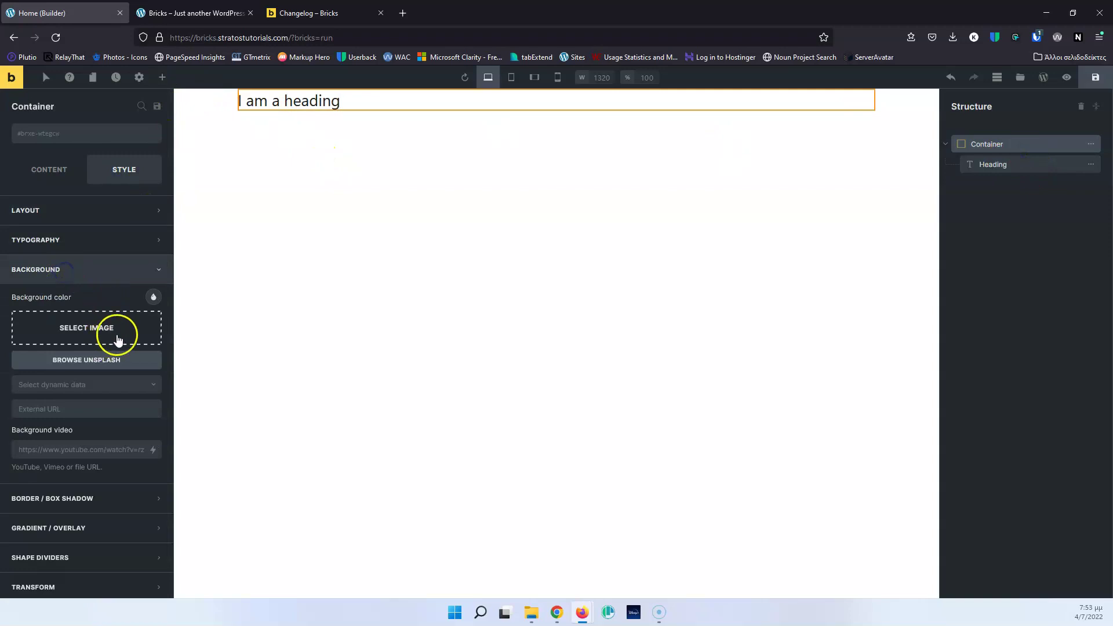
click(151, 296)
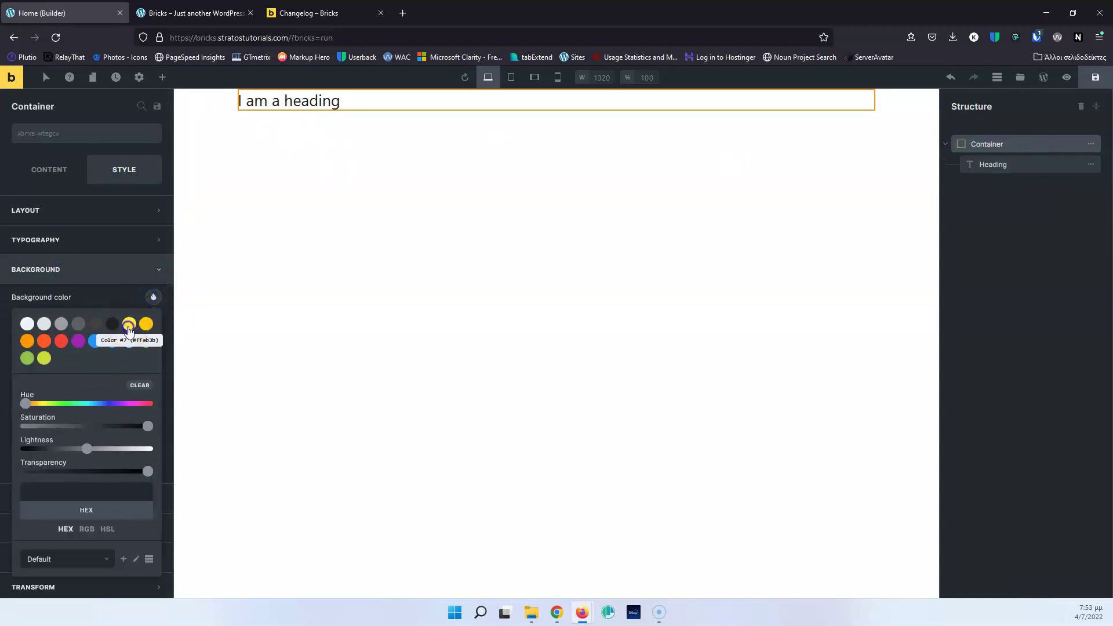
click(130, 323)
click(1097, 79)
click(189, 17)
click(55, 37)
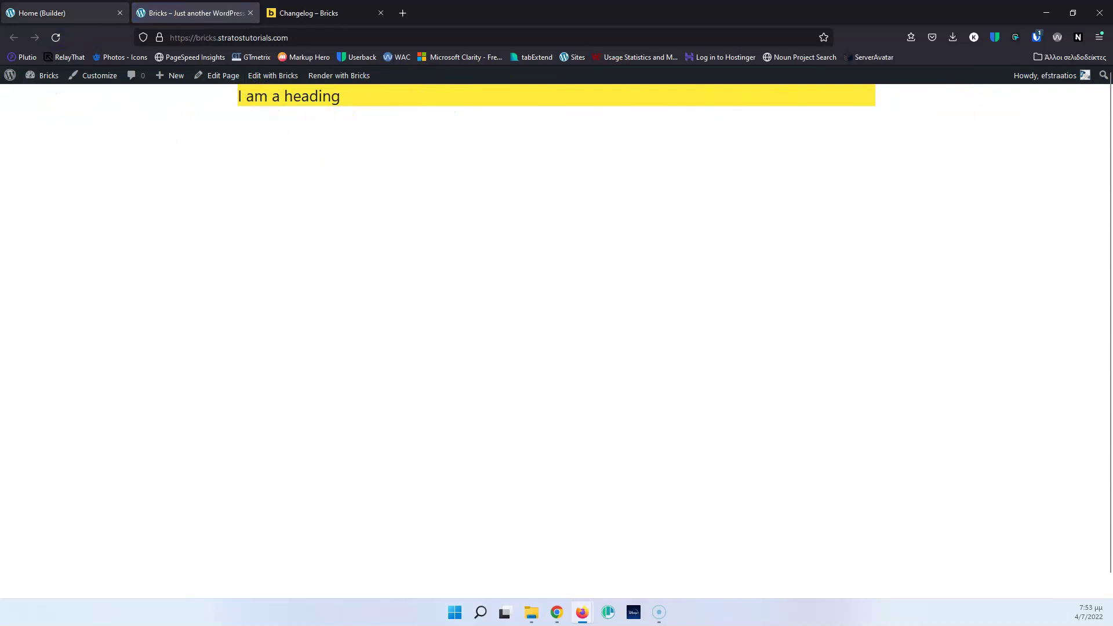
click(58, 12)
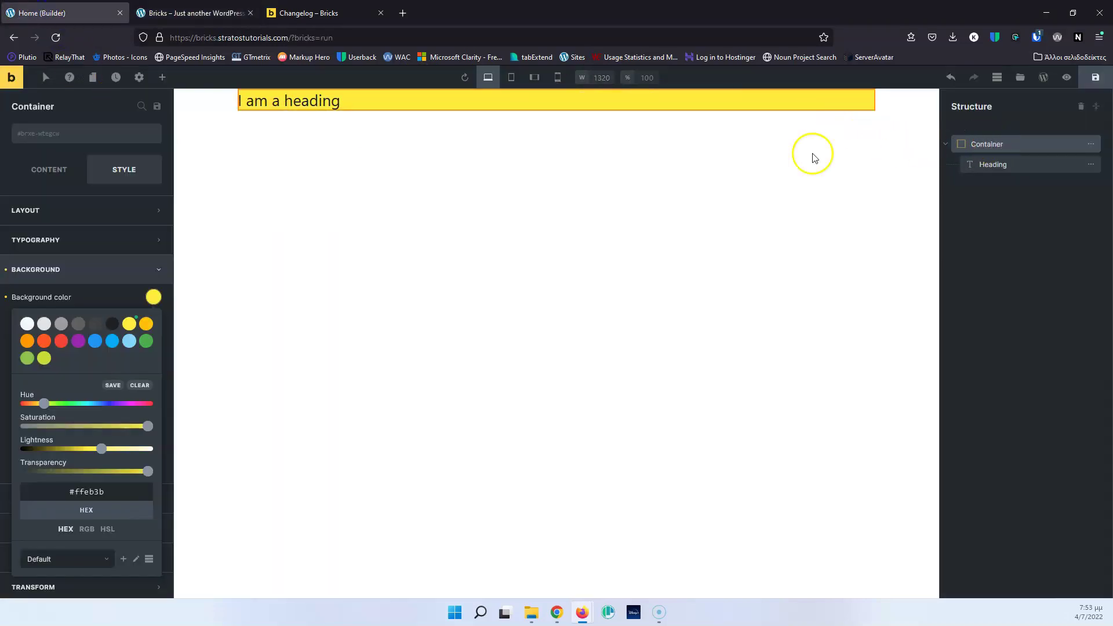
Step: Set the container's Align container to Stretch, save, and view the full-width result live
click(46, 173)
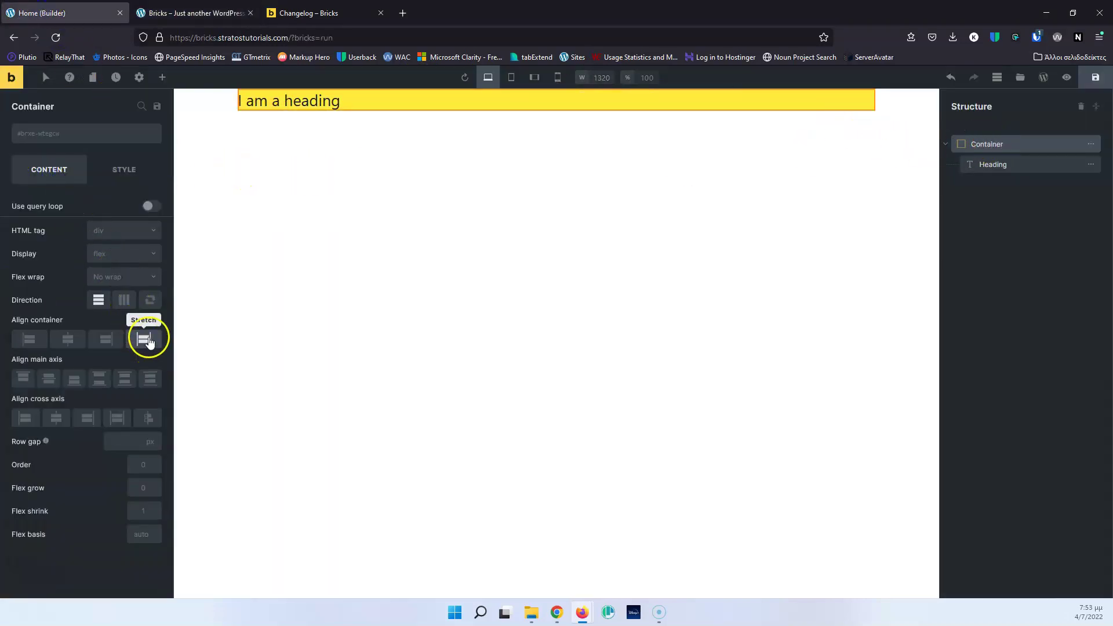
click(145, 341)
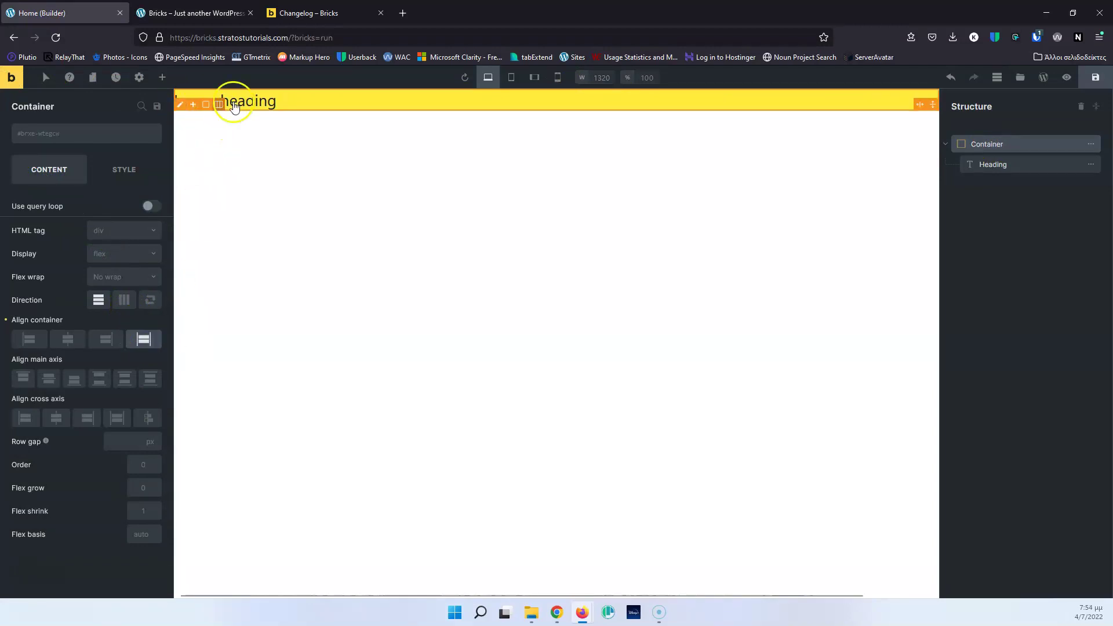
click(1091, 77)
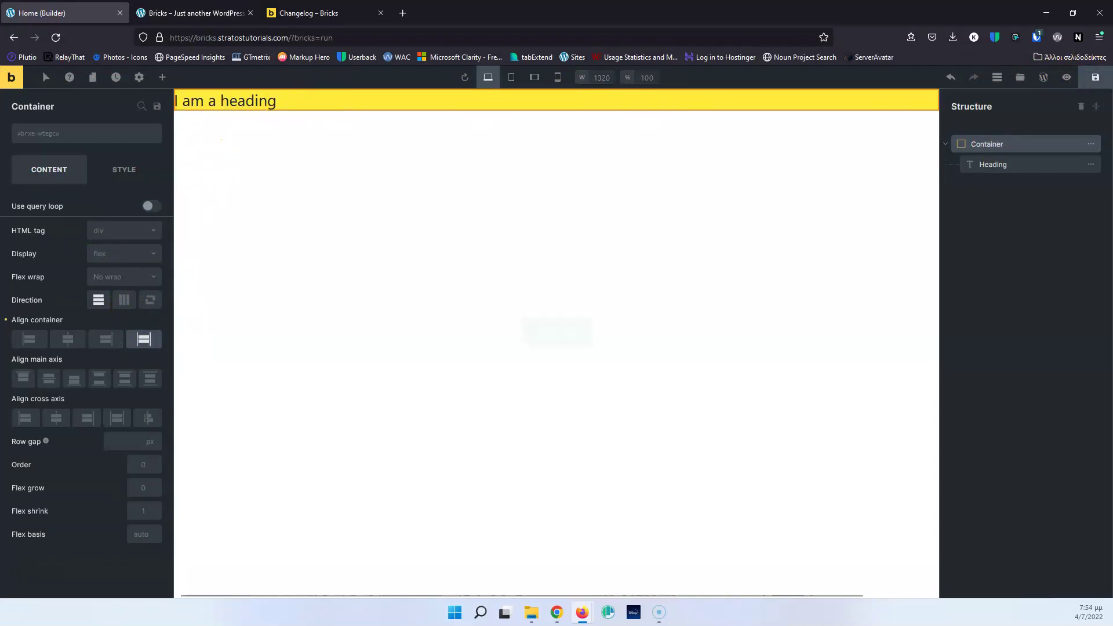
click(191, 13)
click(55, 38)
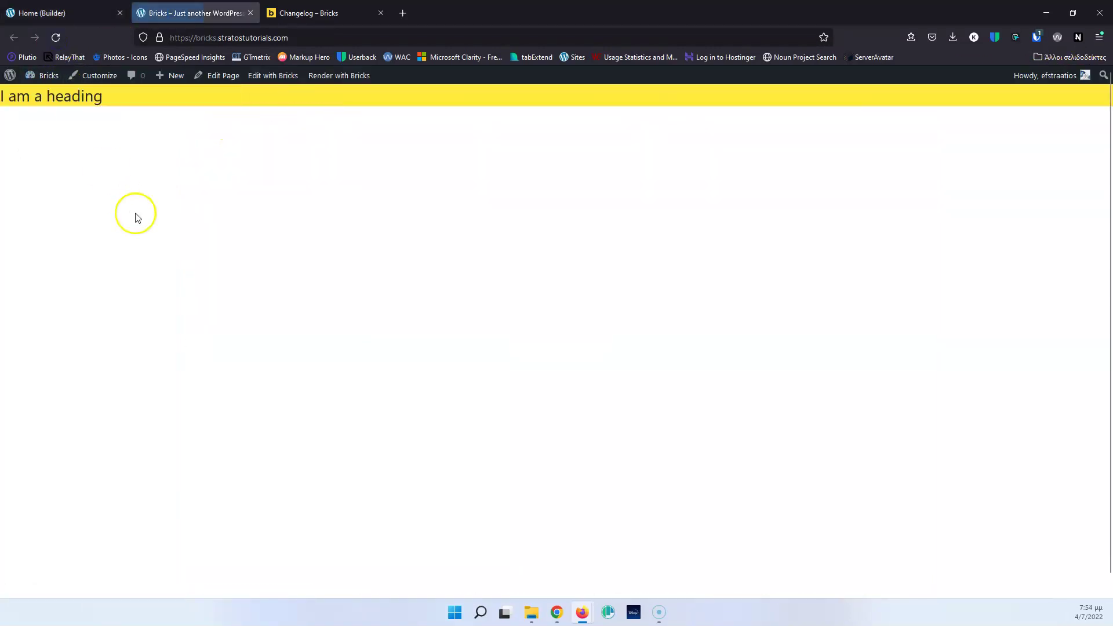
Step: Add an inner Container to the yellow section and move the heading into it
click(99, 10)
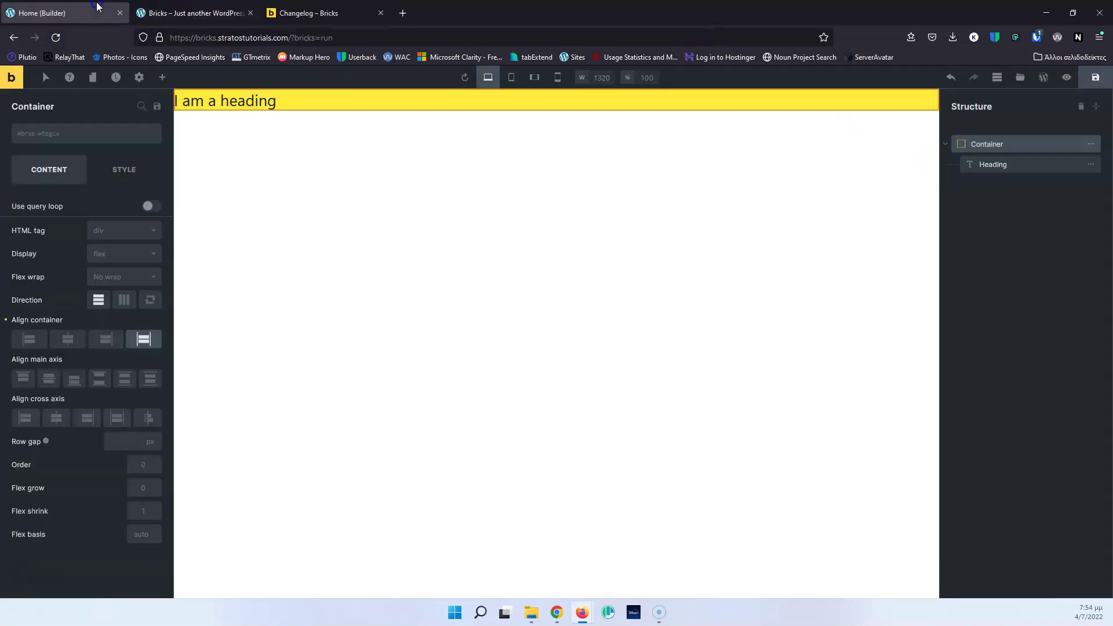
click(1013, 145)
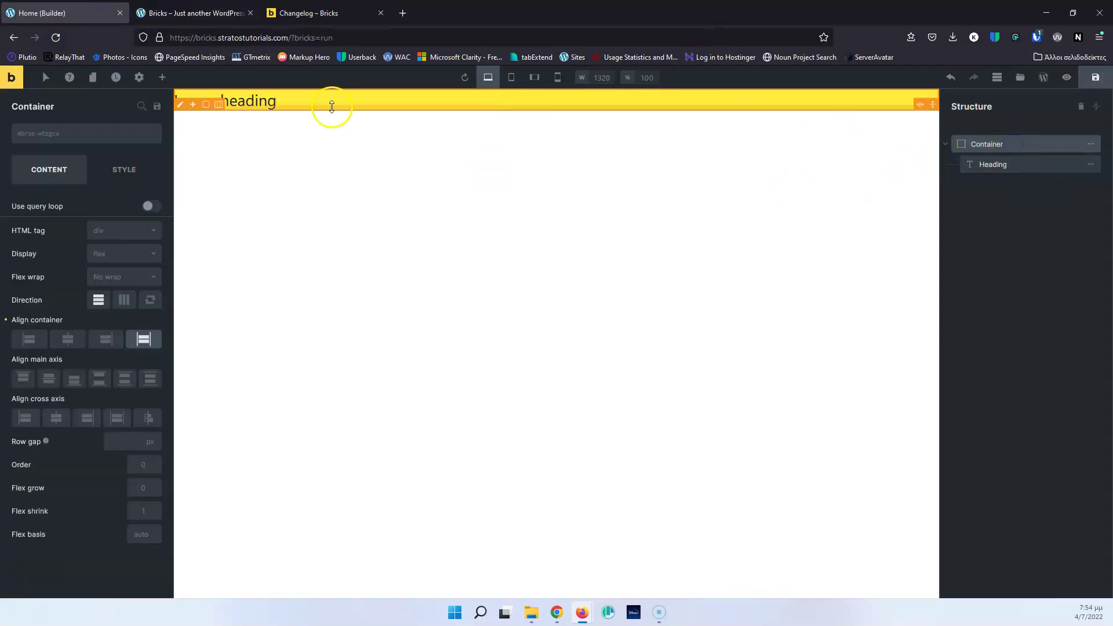
click(48, 173)
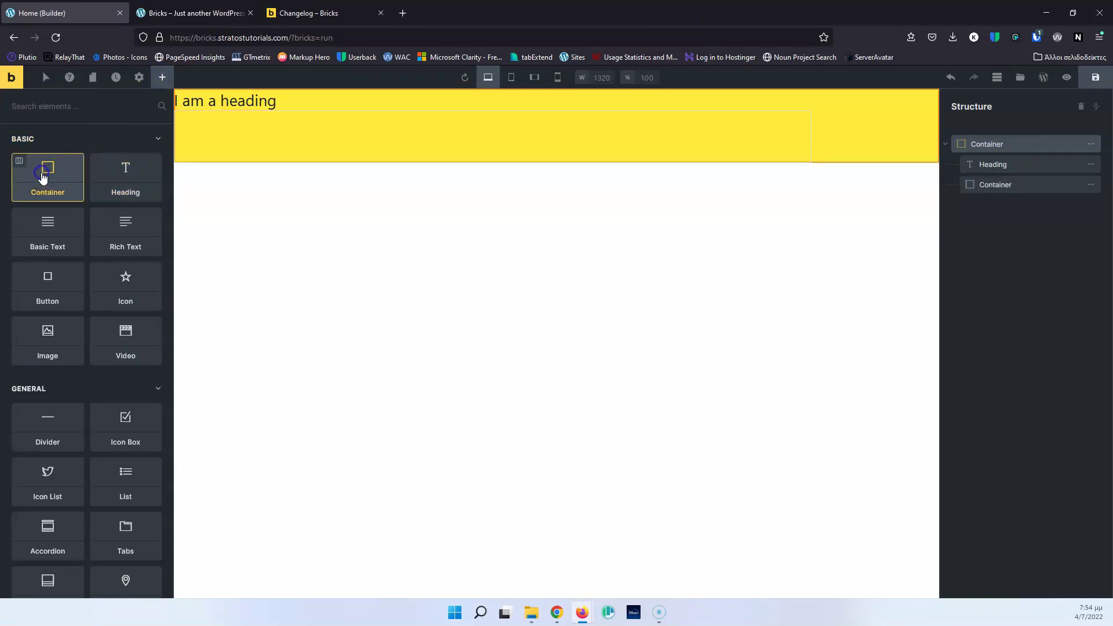
click(993, 185)
drag(978, 164, 988, 191)
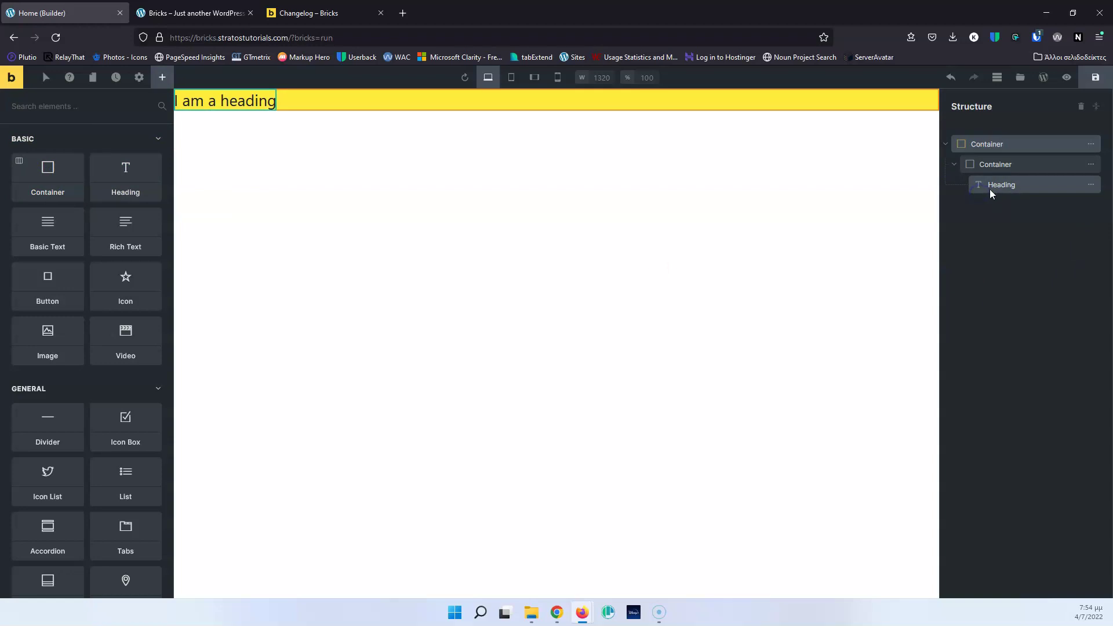
Step: Set the outer Container's Align container to Stretch and cross axis to Center
click(1015, 148)
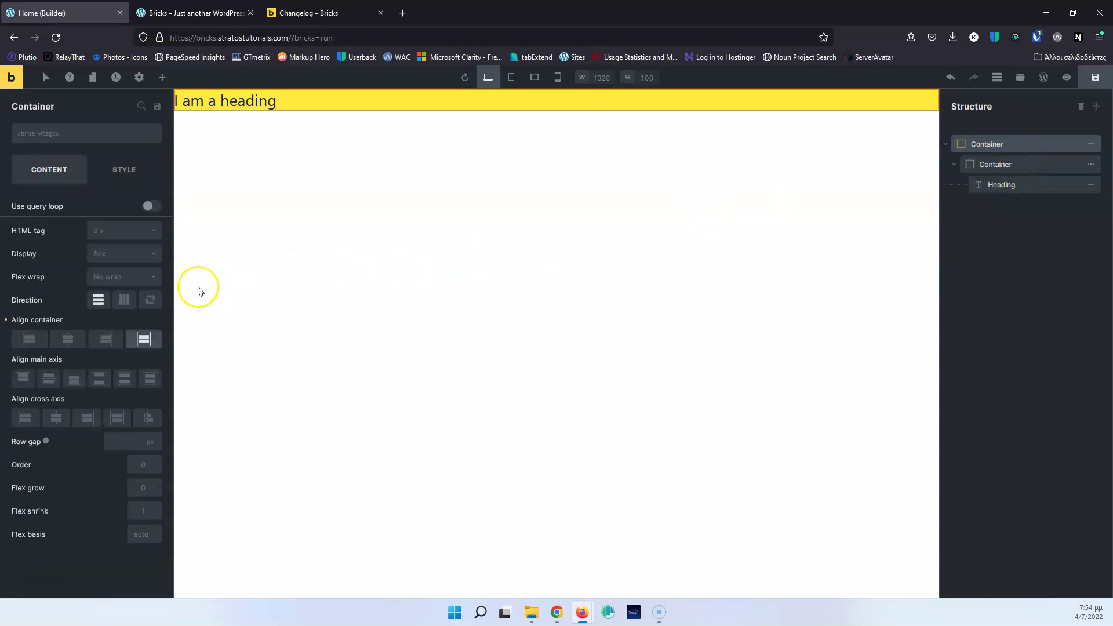
click(68, 340)
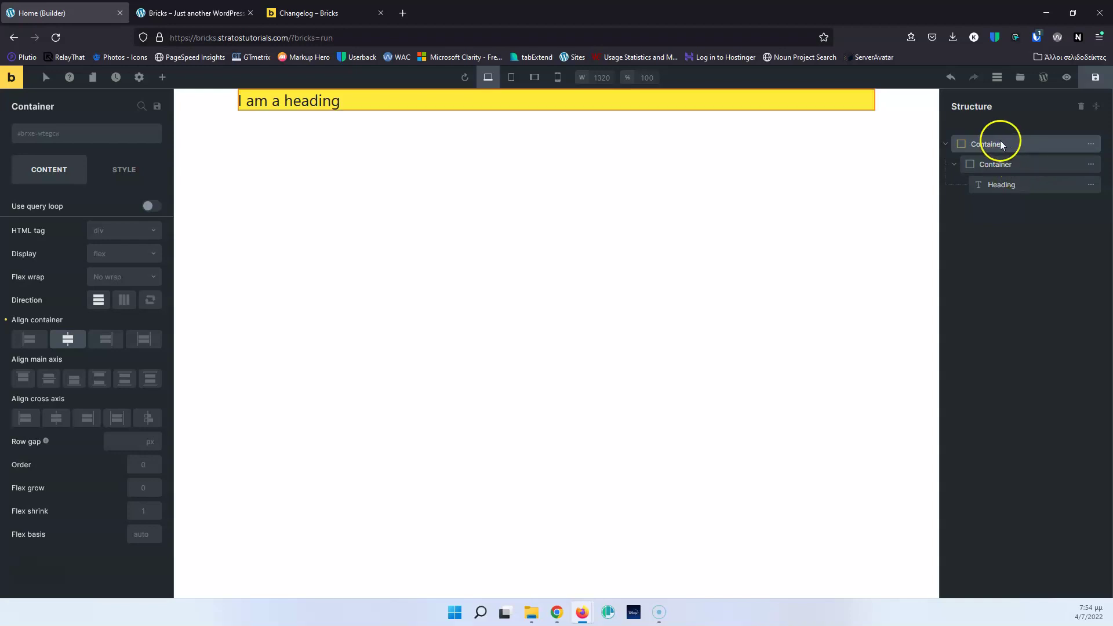
click(144, 340)
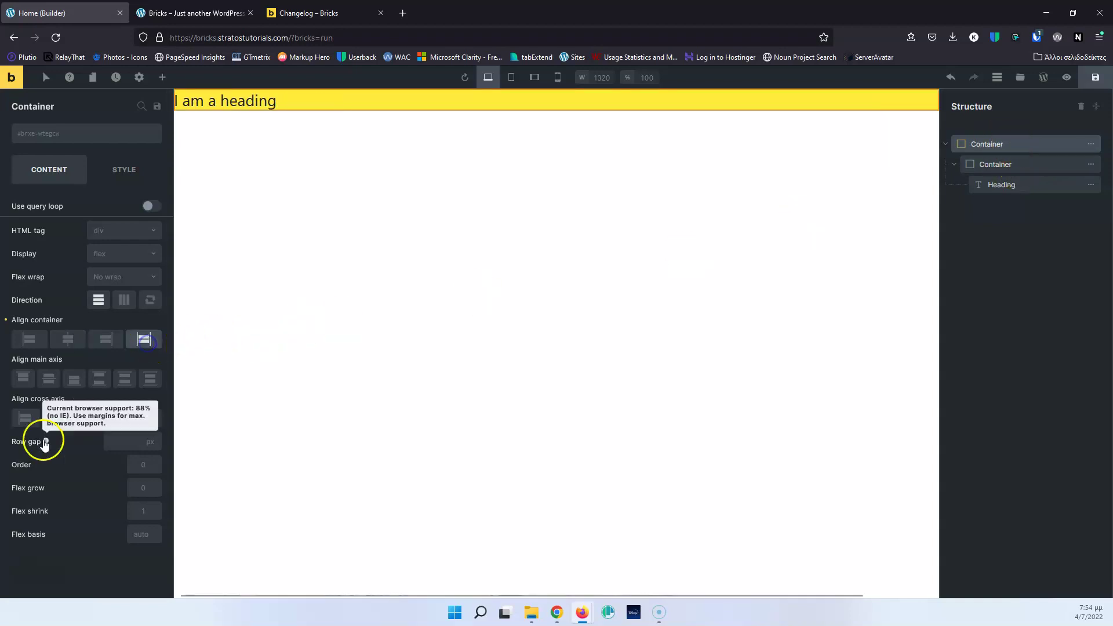
click(56, 418)
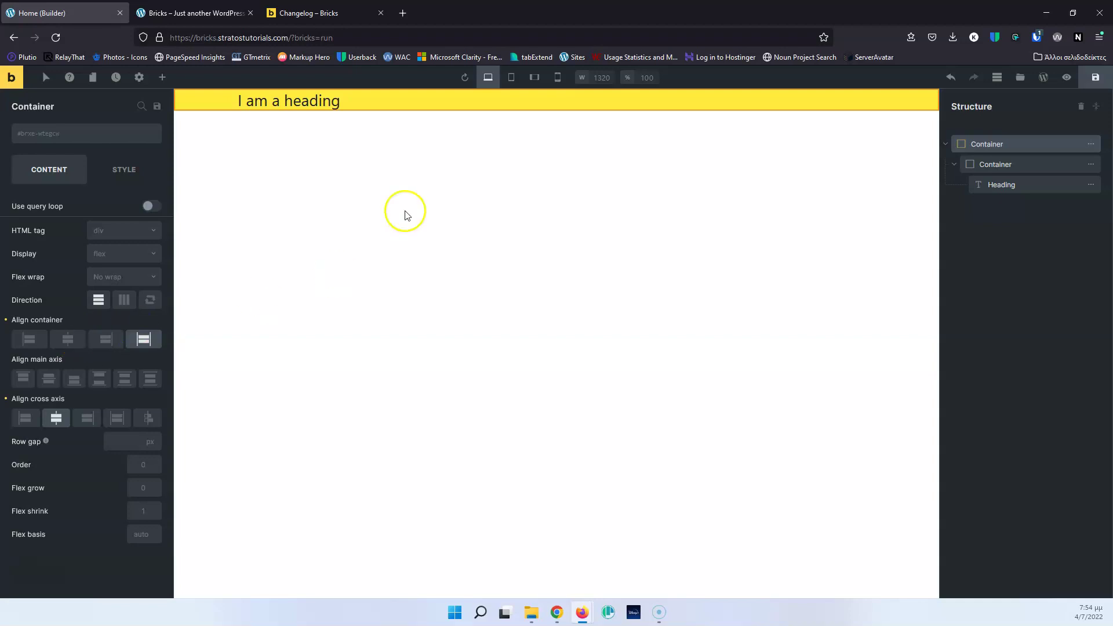
click(1028, 164)
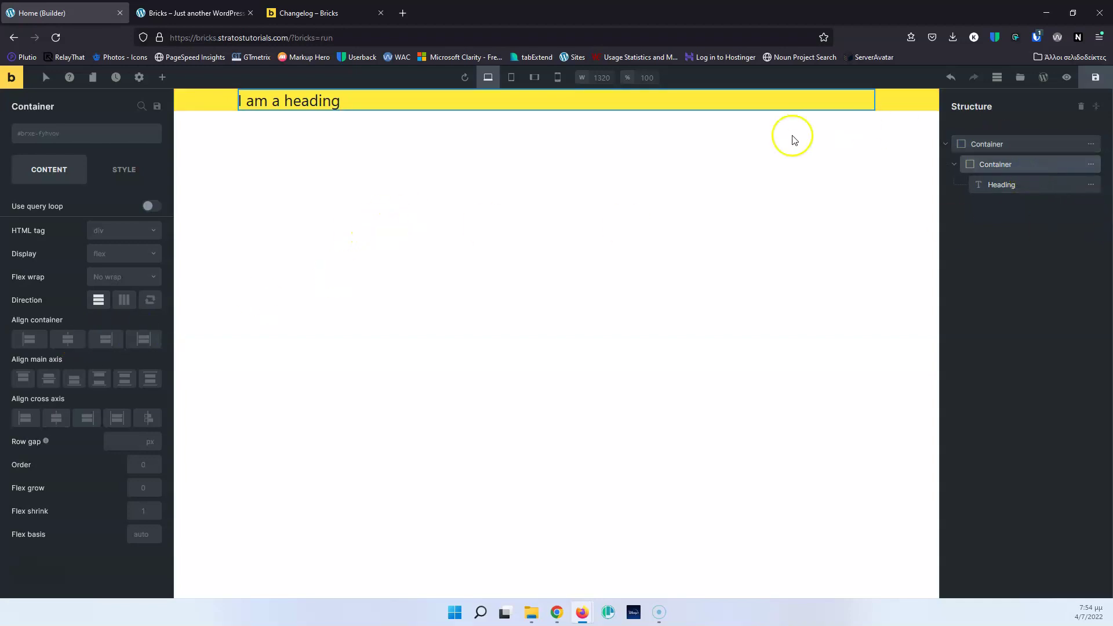
Step: Give the inner heading Container an orange #ff5722 background
click(161, 84)
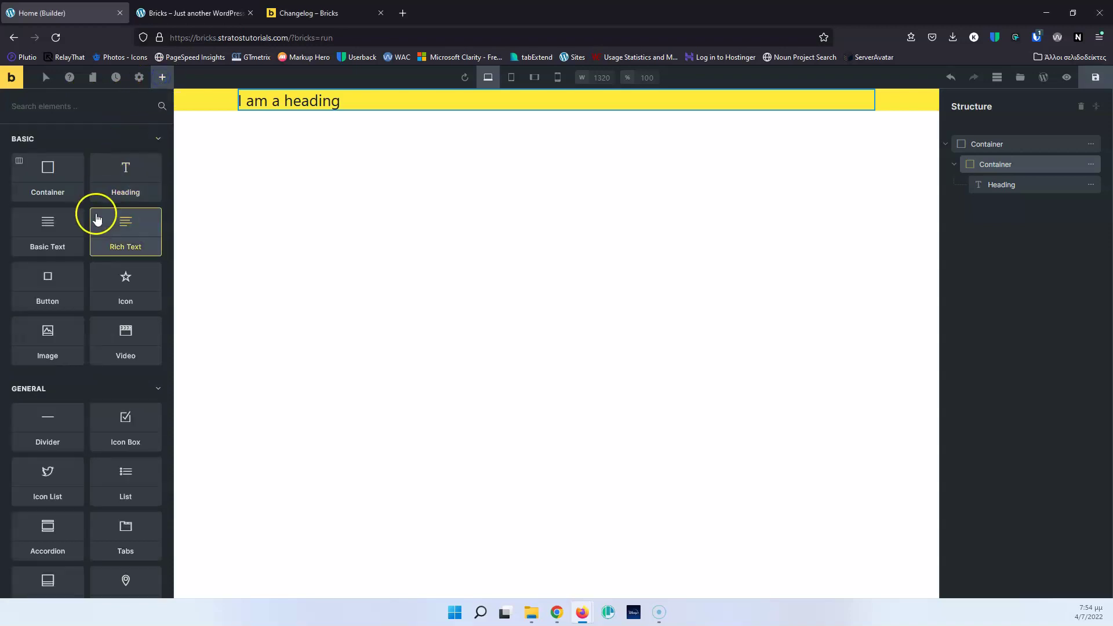
click(1026, 165)
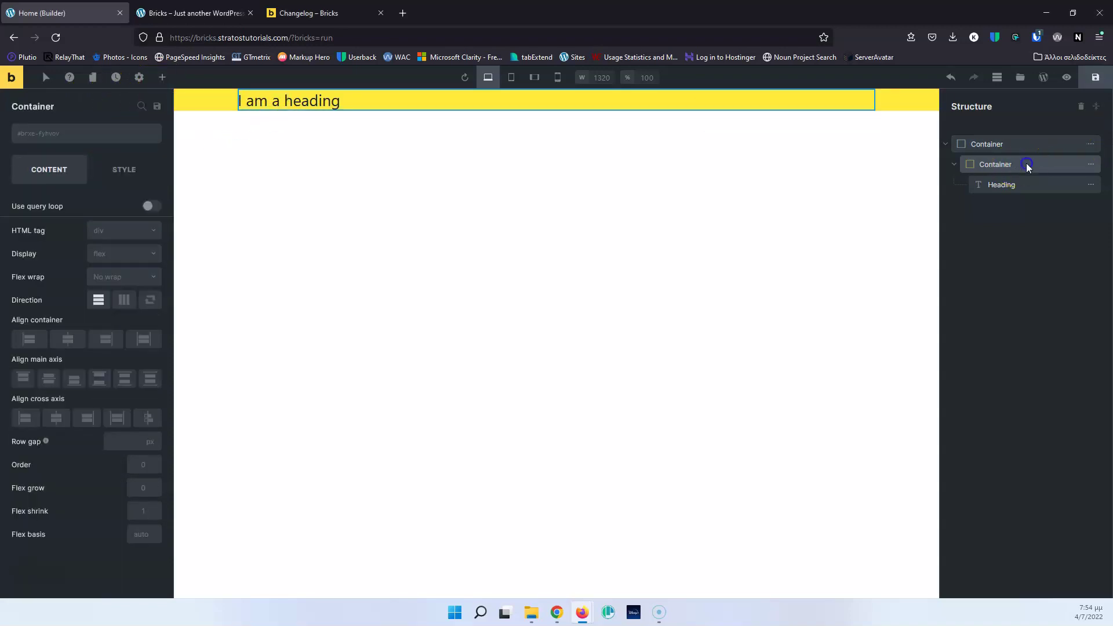
click(124, 170)
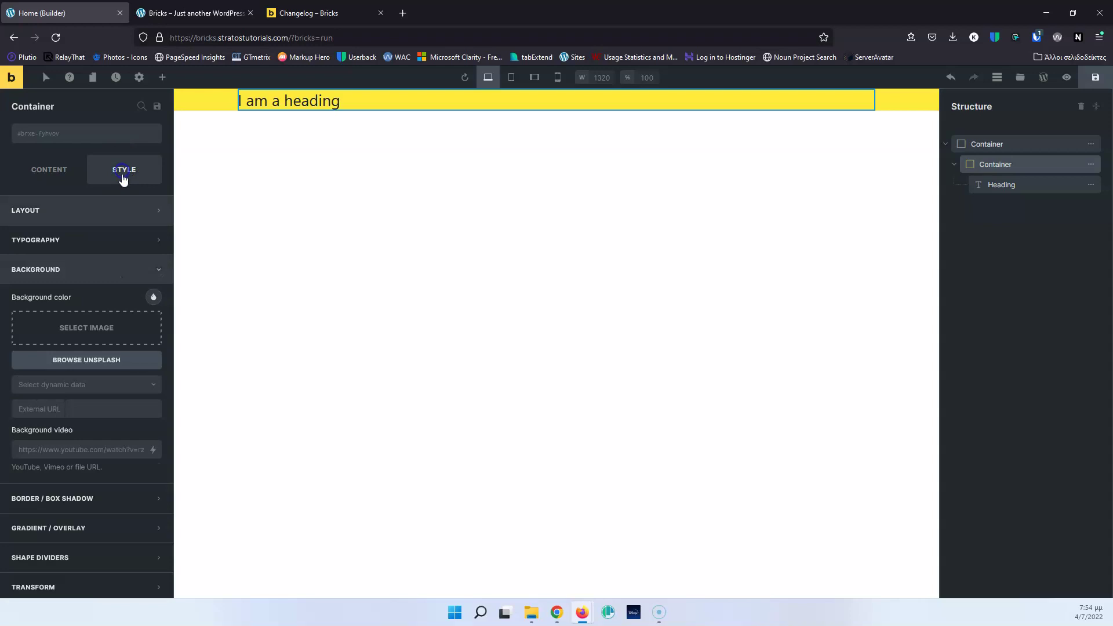
click(154, 297)
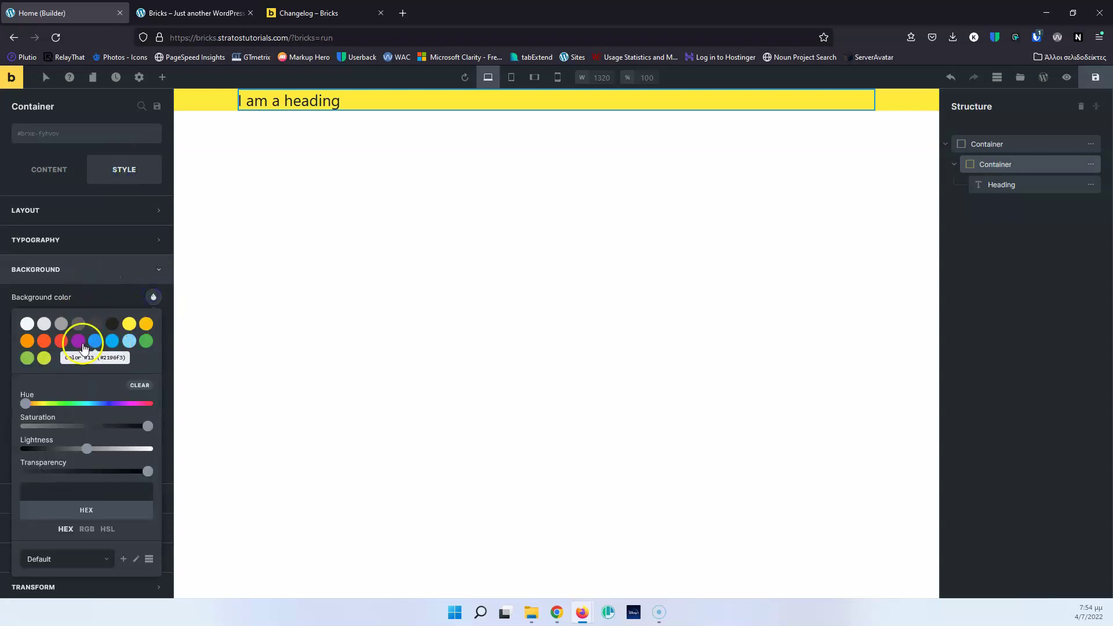
click(44, 341)
Step: Save the page and reload the live homepage to confirm the orange box
click(1094, 77)
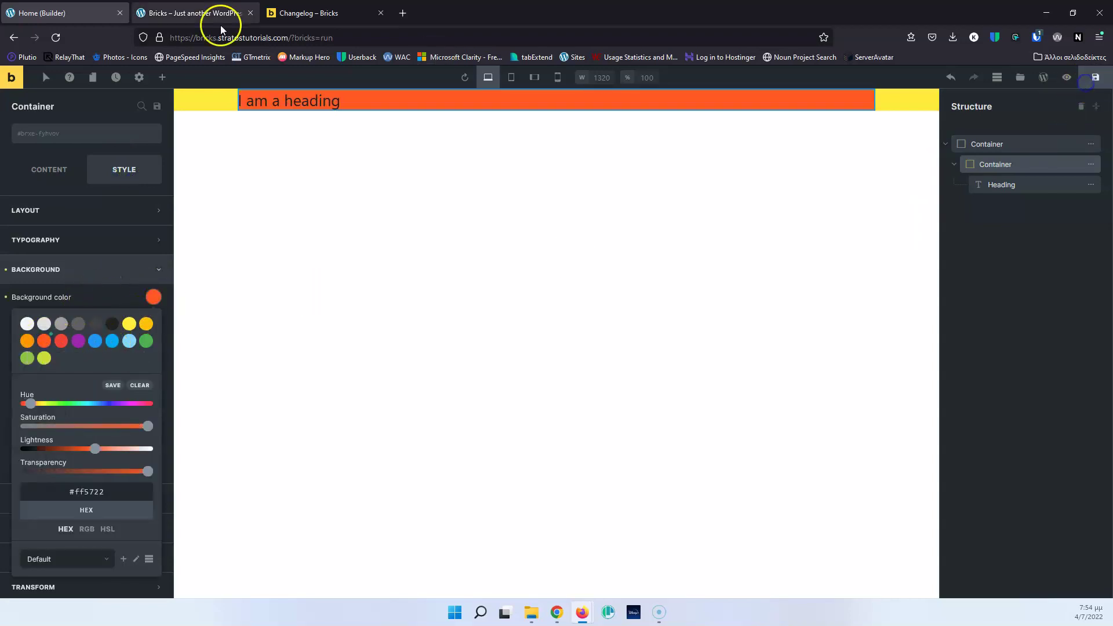
click(173, 18)
click(53, 39)
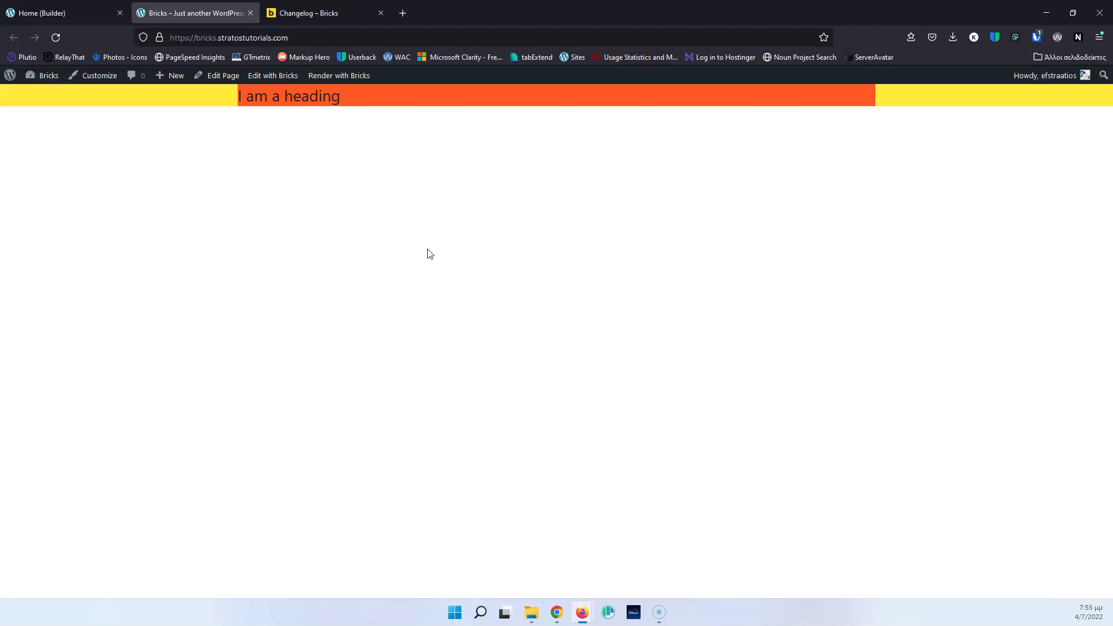
click(82, 14)
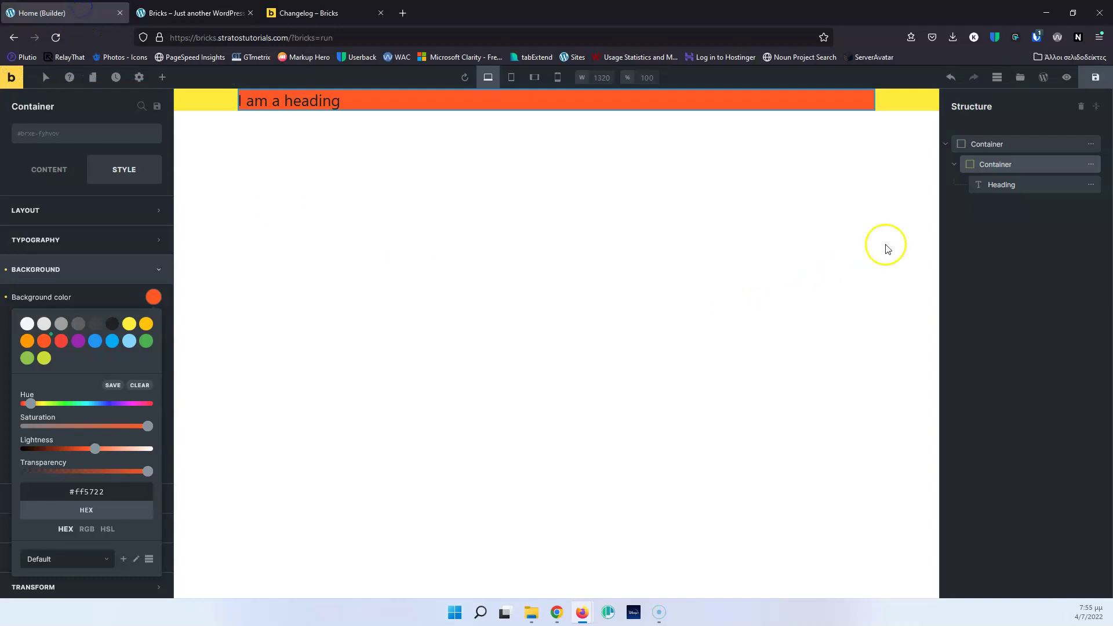
Step: Add a new Container and move it to top level below the yellow section
click(1037, 247)
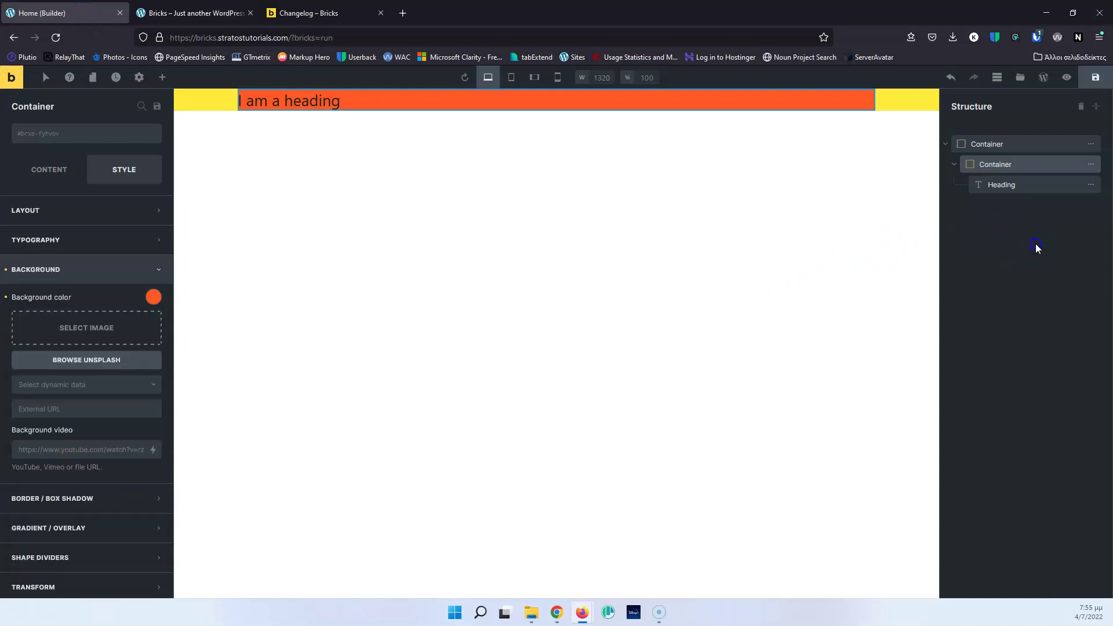
click(161, 79)
click(55, 179)
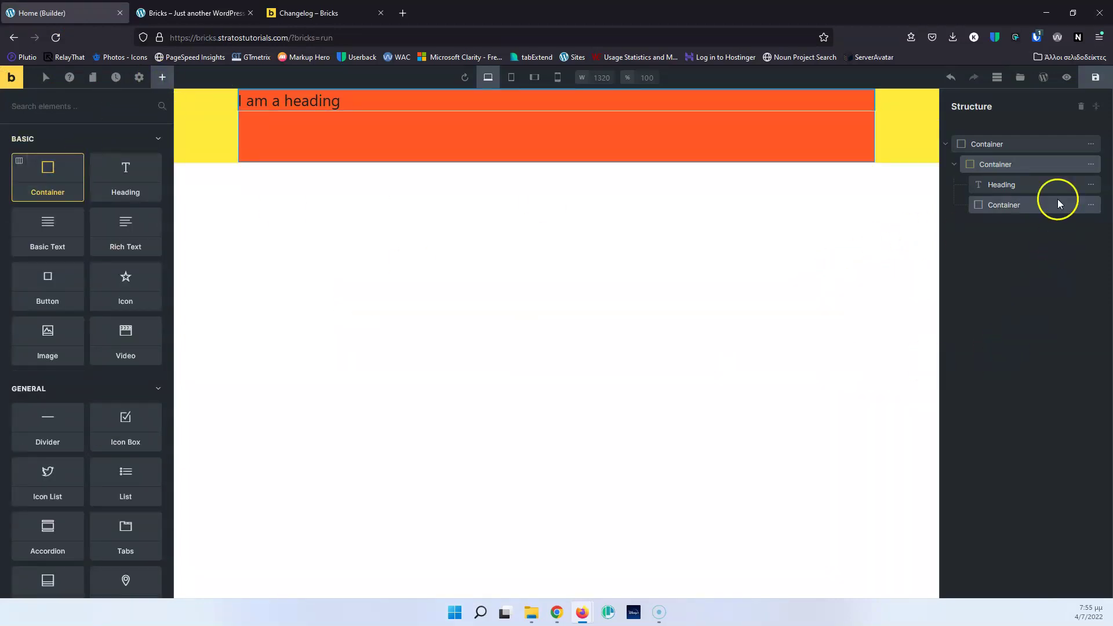
click(1007, 204)
drag(974, 205, 948, 227)
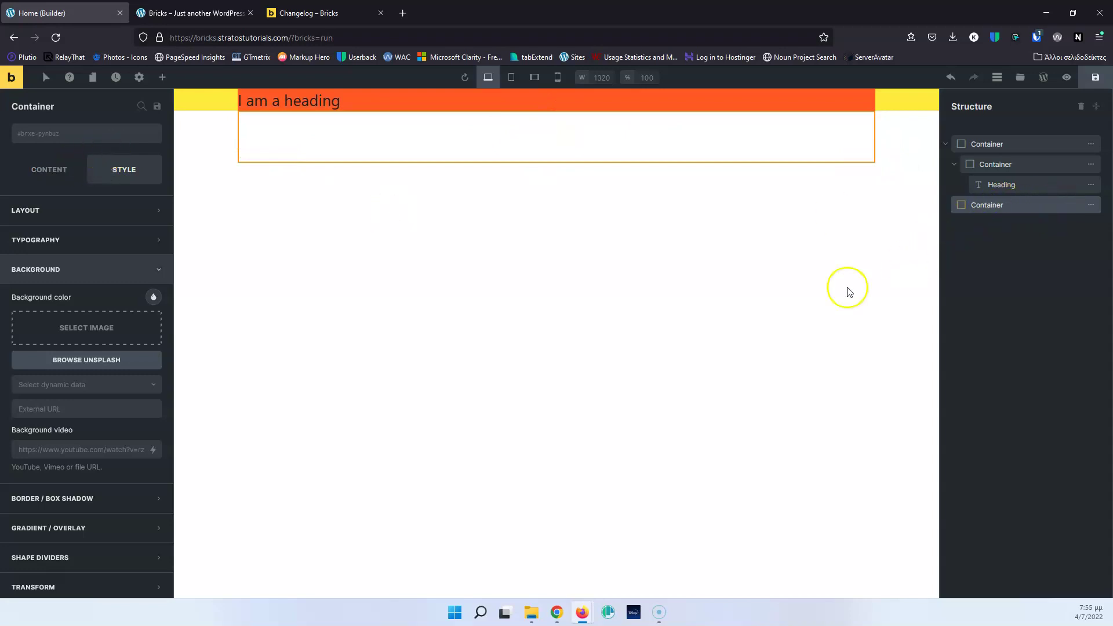
Step: Add a nested Container inside the new section and select it
click(163, 77)
click(51, 170)
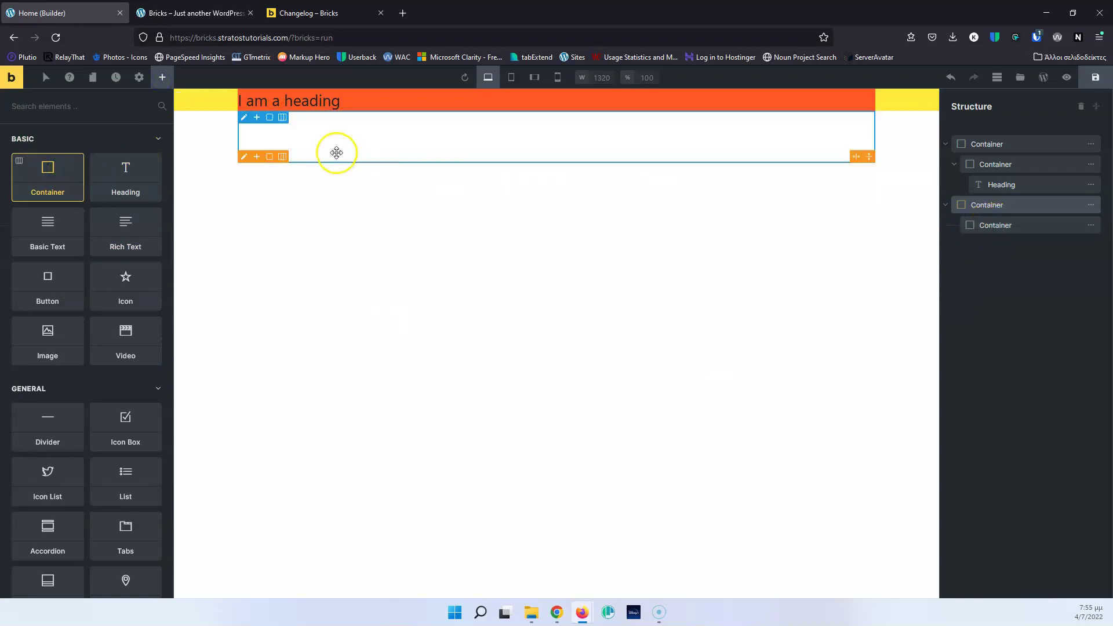
click(1006, 228)
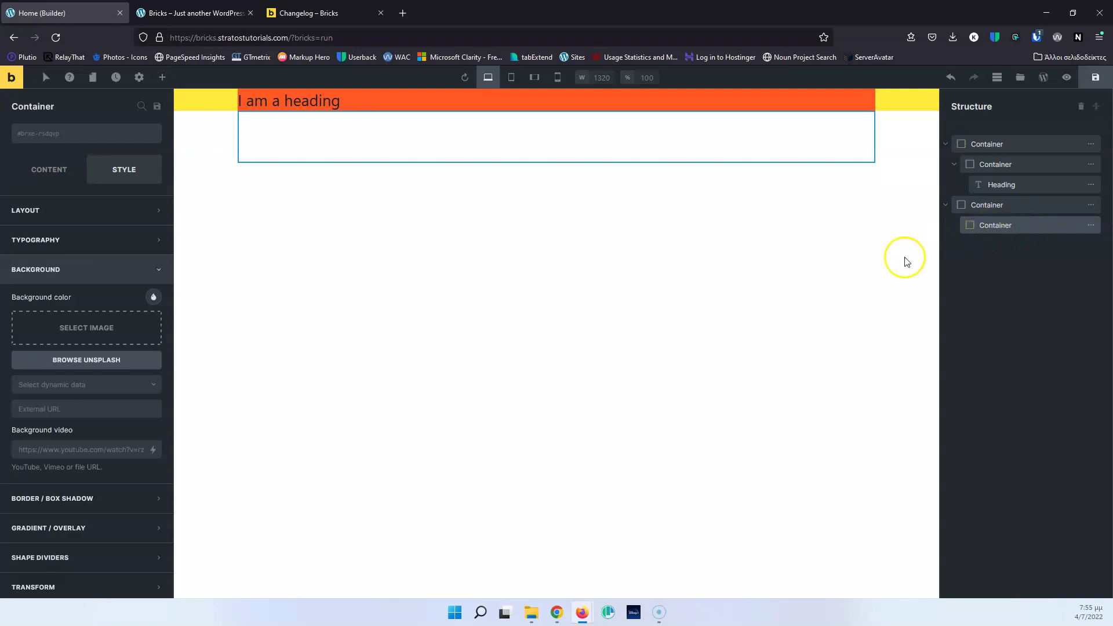
Step: Add three Containers inside the nested Container and set its Direction to Horizontal
click(165, 81)
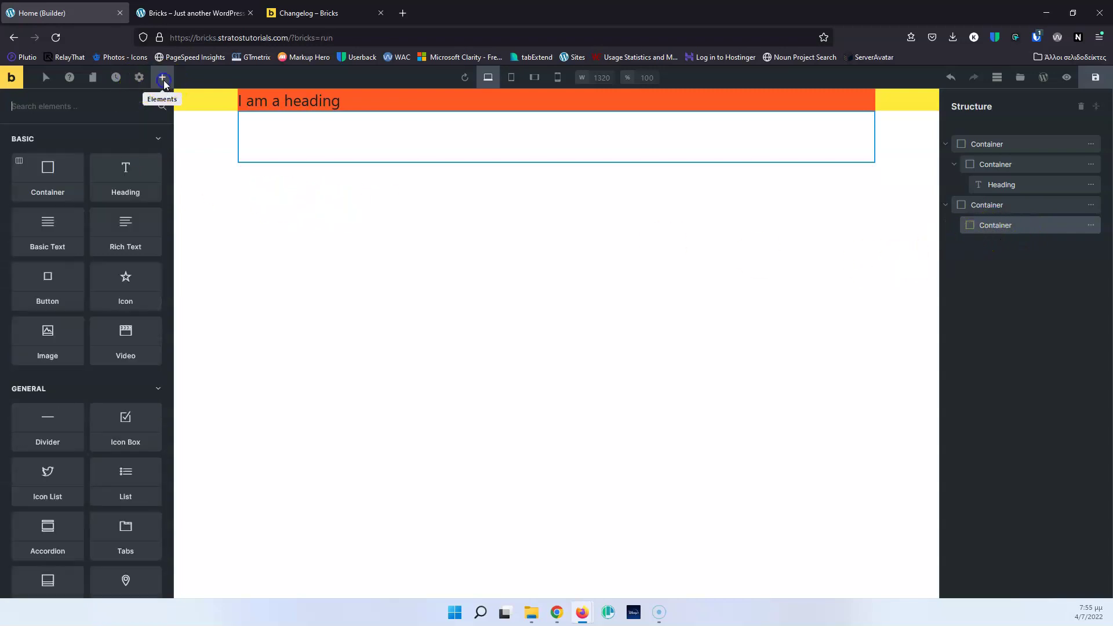
click(50, 168)
click(52, 168)
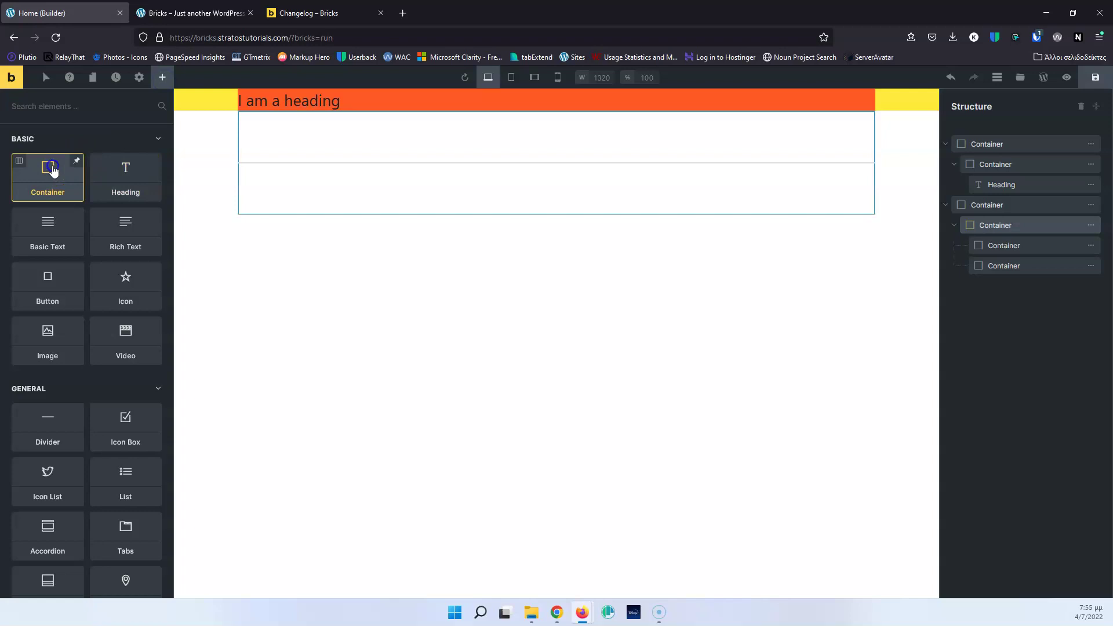
click(53, 168)
click(1035, 225)
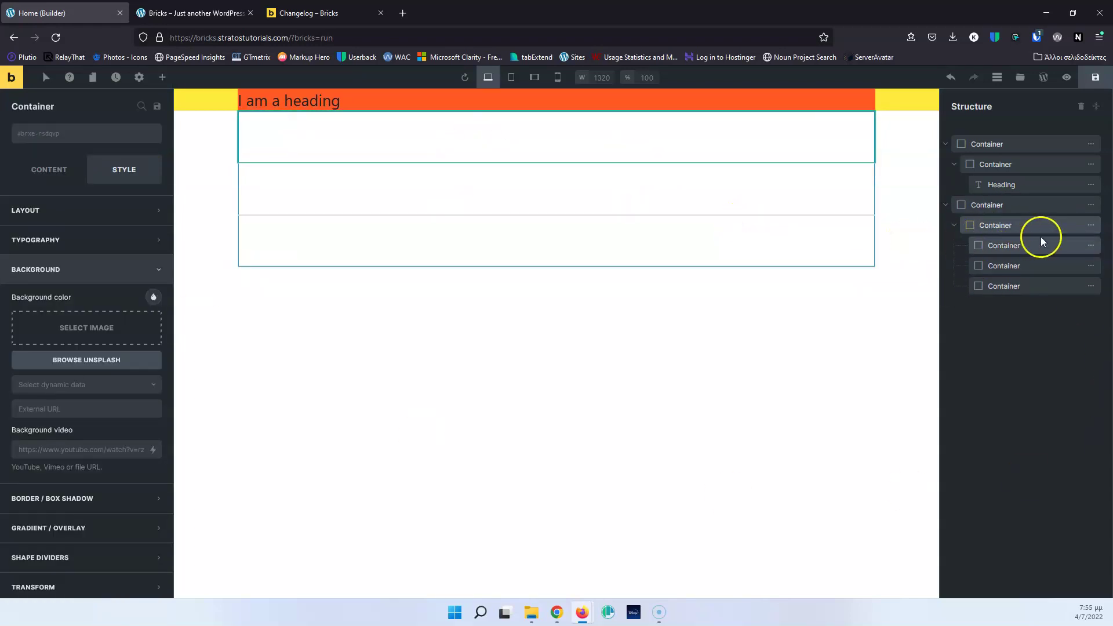
click(45, 181)
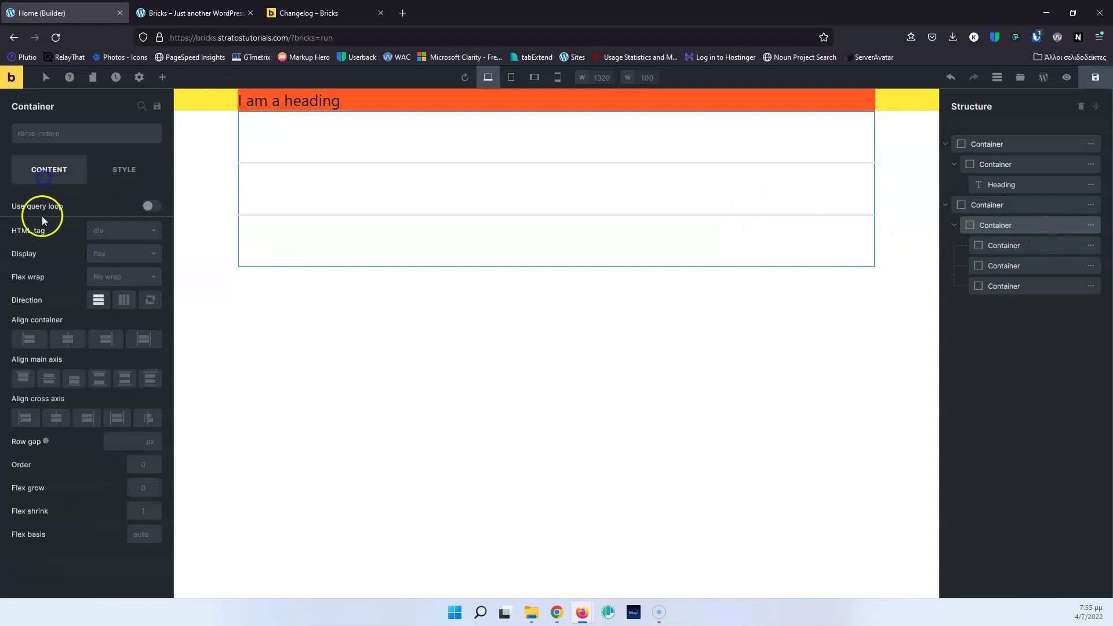
click(124, 300)
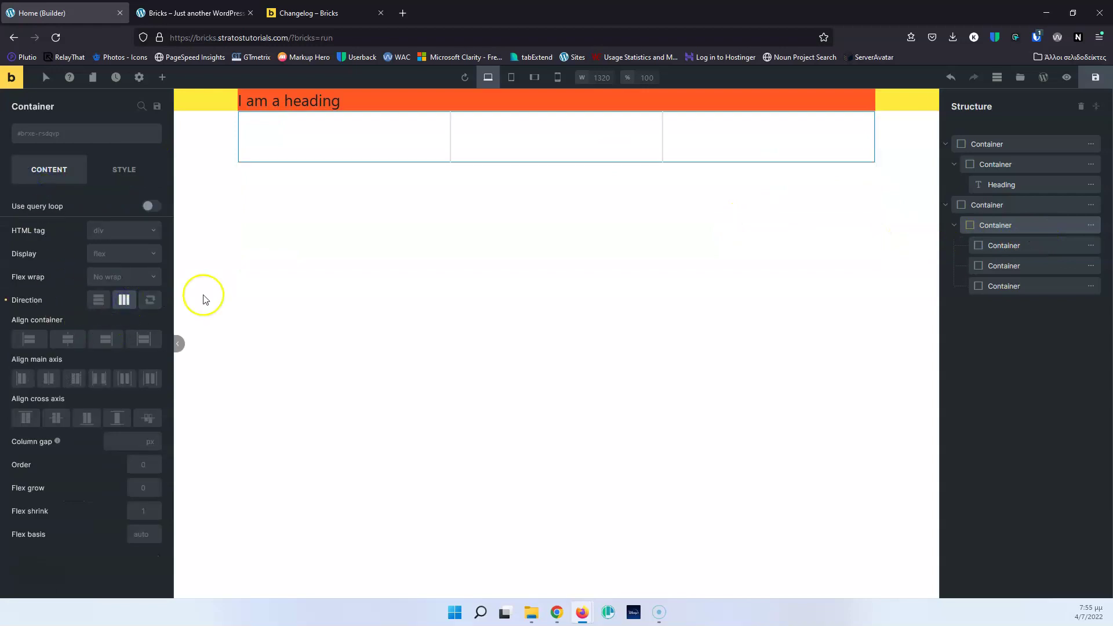
Step: Set the outer Container's Align container to Stretch and its cross axis to Center
click(1031, 205)
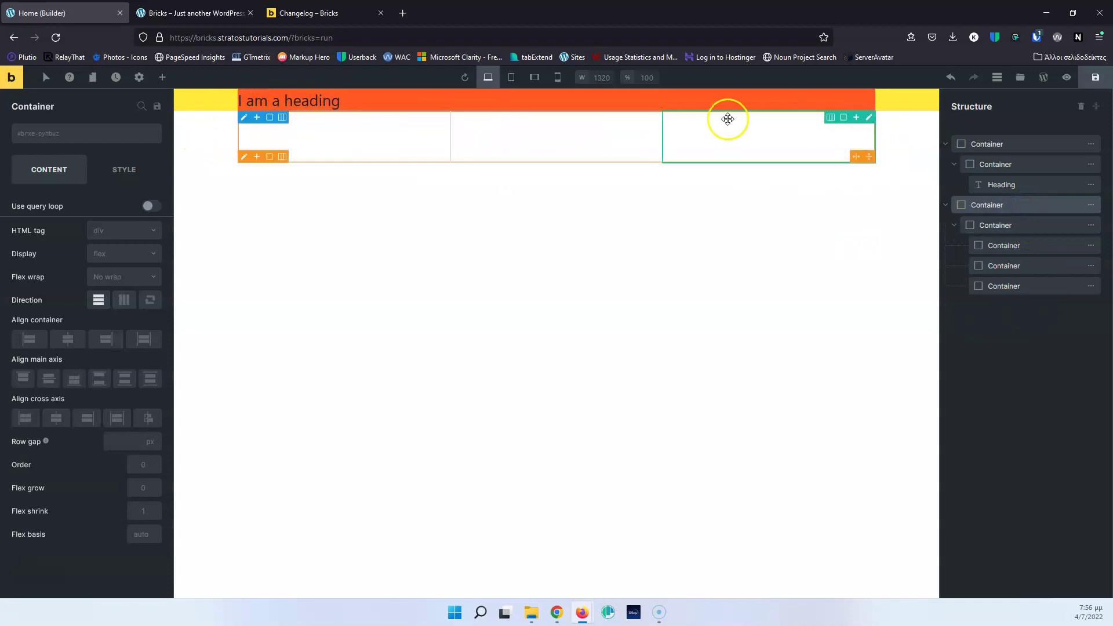
click(999, 225)
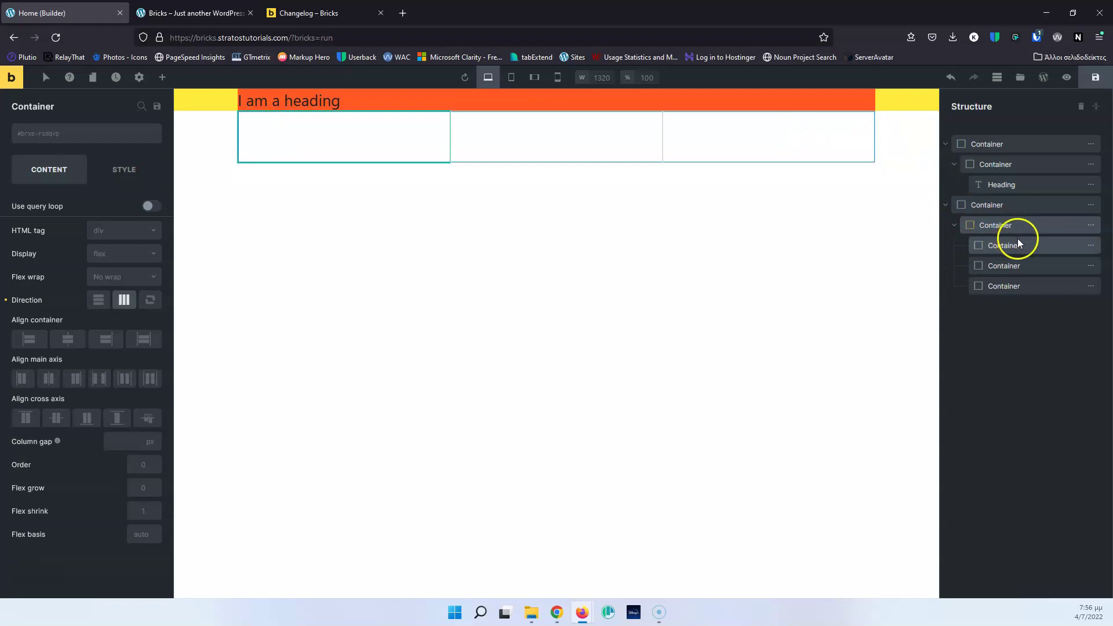
click(1004, 204)
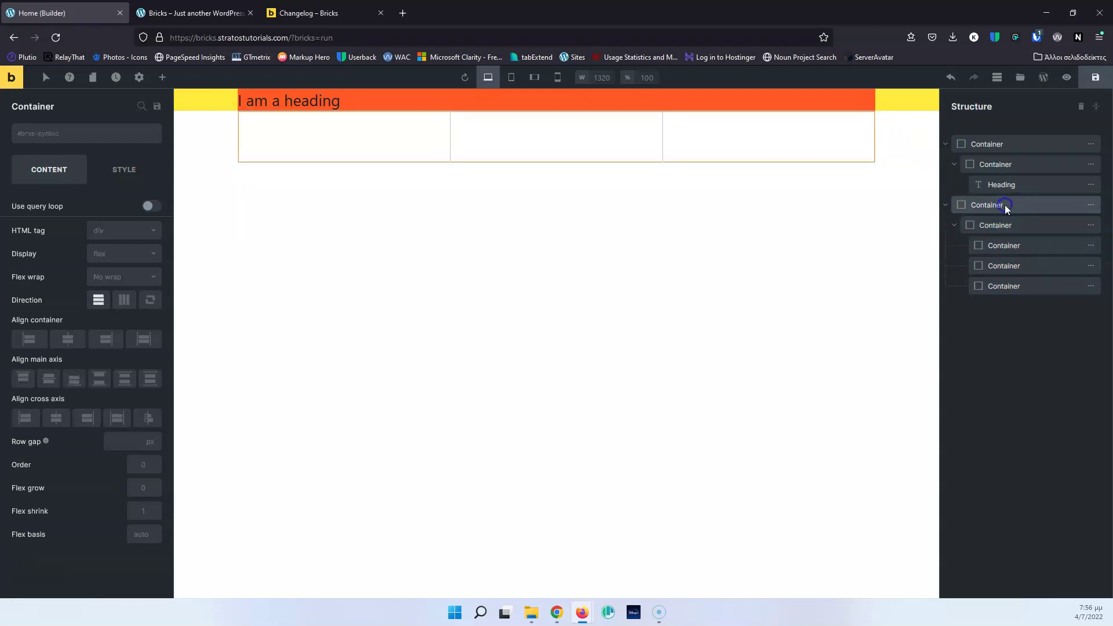
click(144, 340)
click(54, 420)
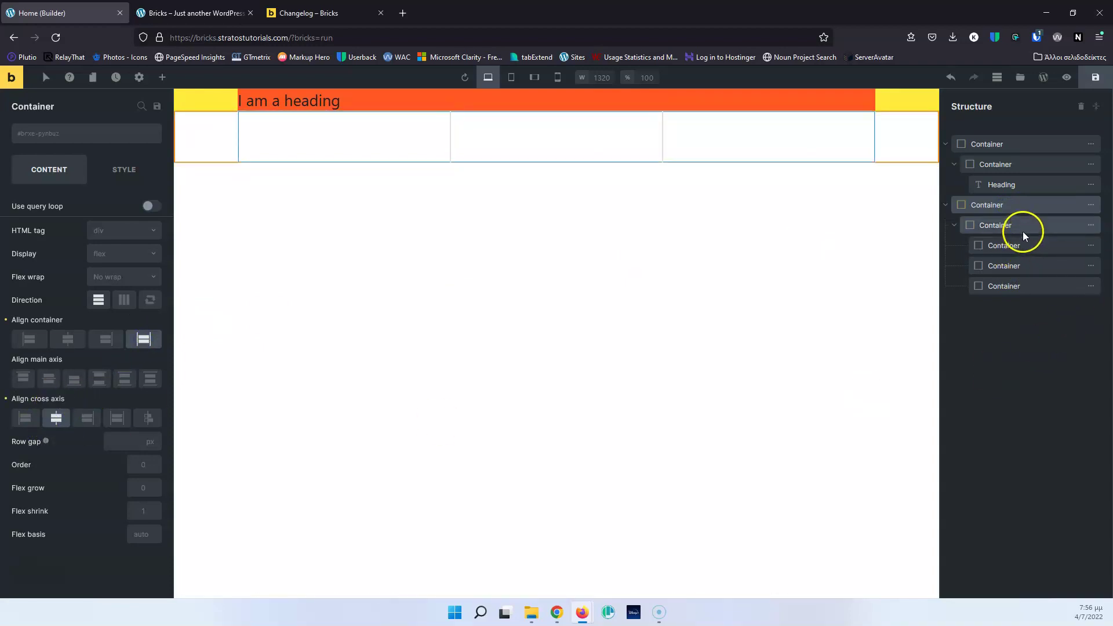
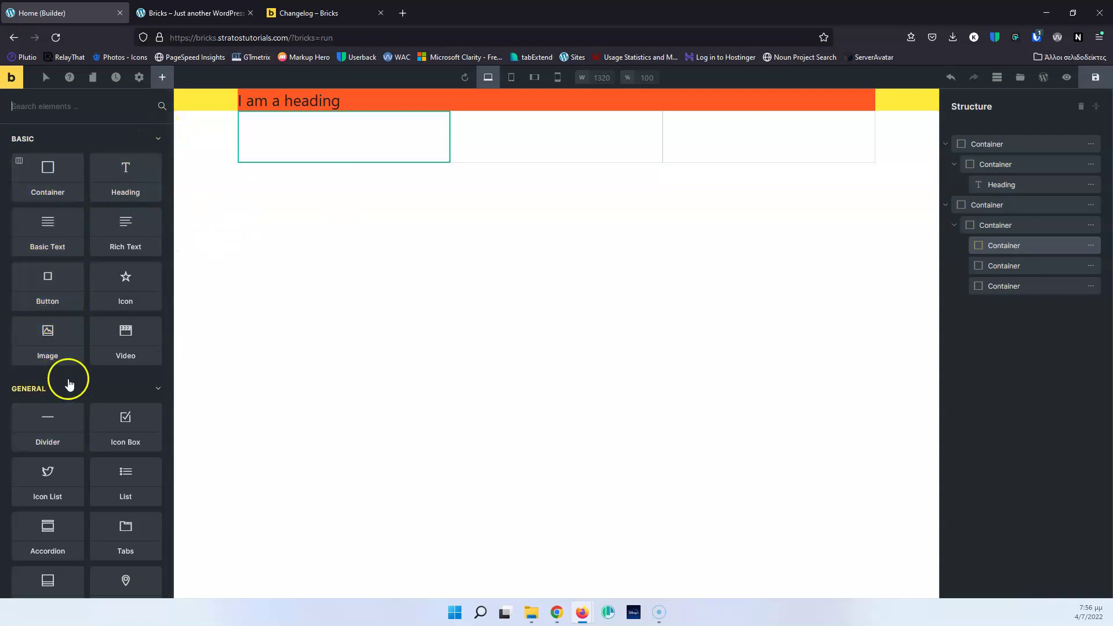
Step: Add a star Icon element to the first of the three 33% column containers
click(125, 285)
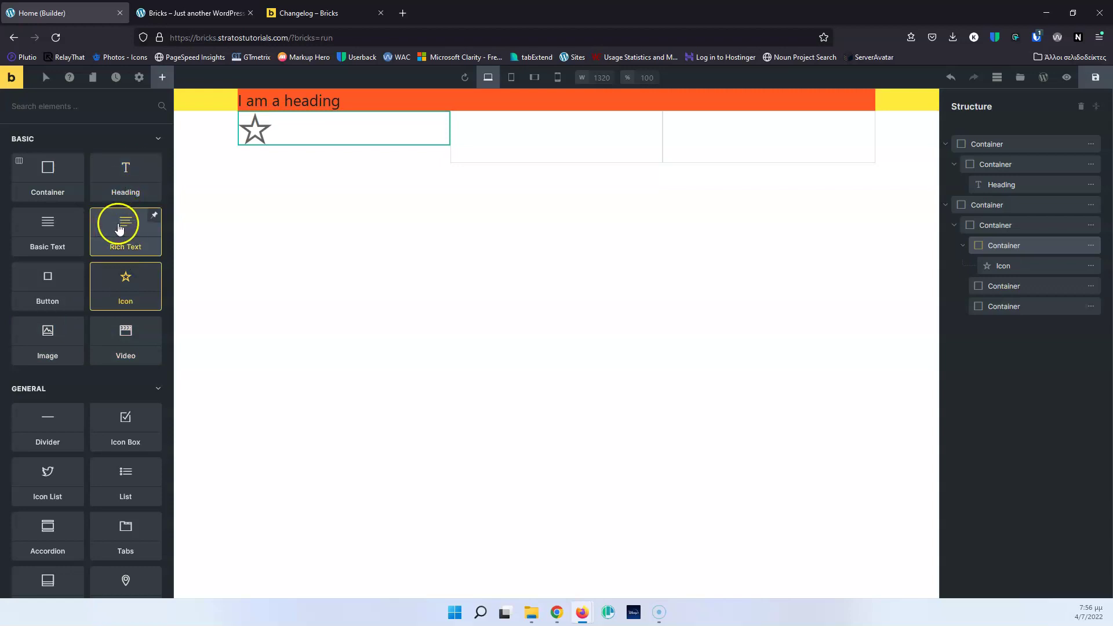
Step: Add a Rich Text block below the star icon, then select the first column container
click(124, 227)
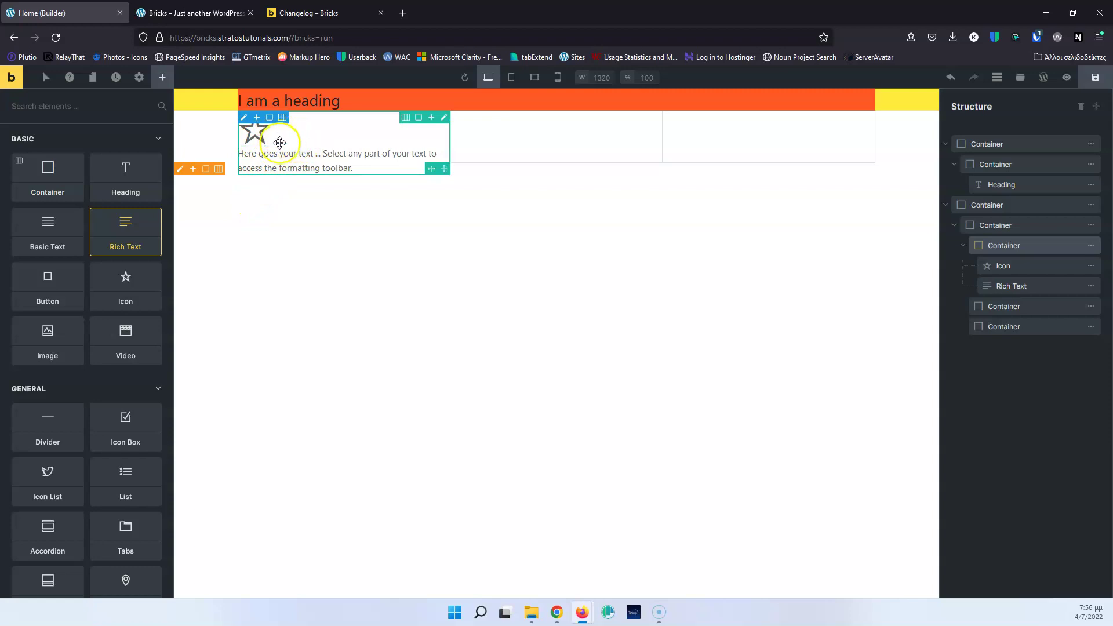
click(1030, 245)
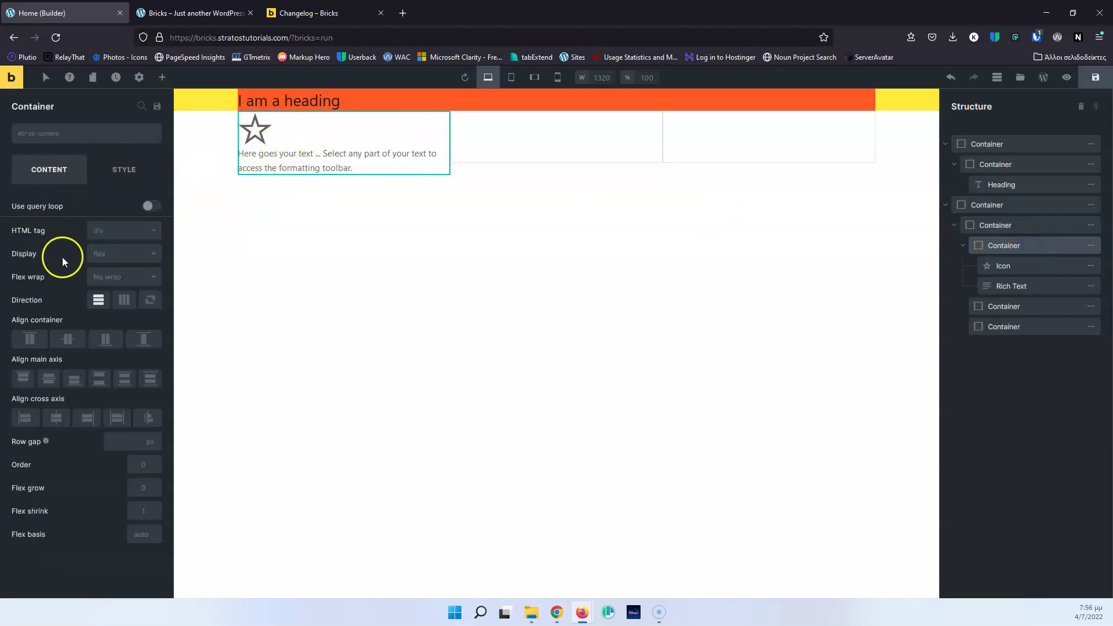
Step: Set the first column's Direction to Horizontal (row) and search the icon's picker for 'tel'
click(124, 300)
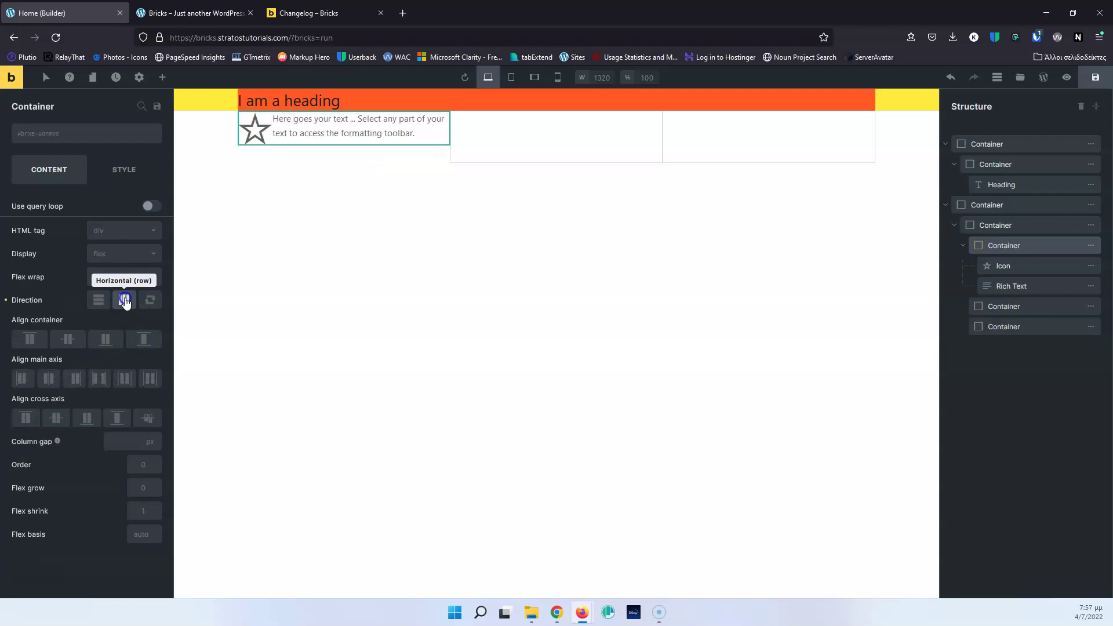
click(255, 128)
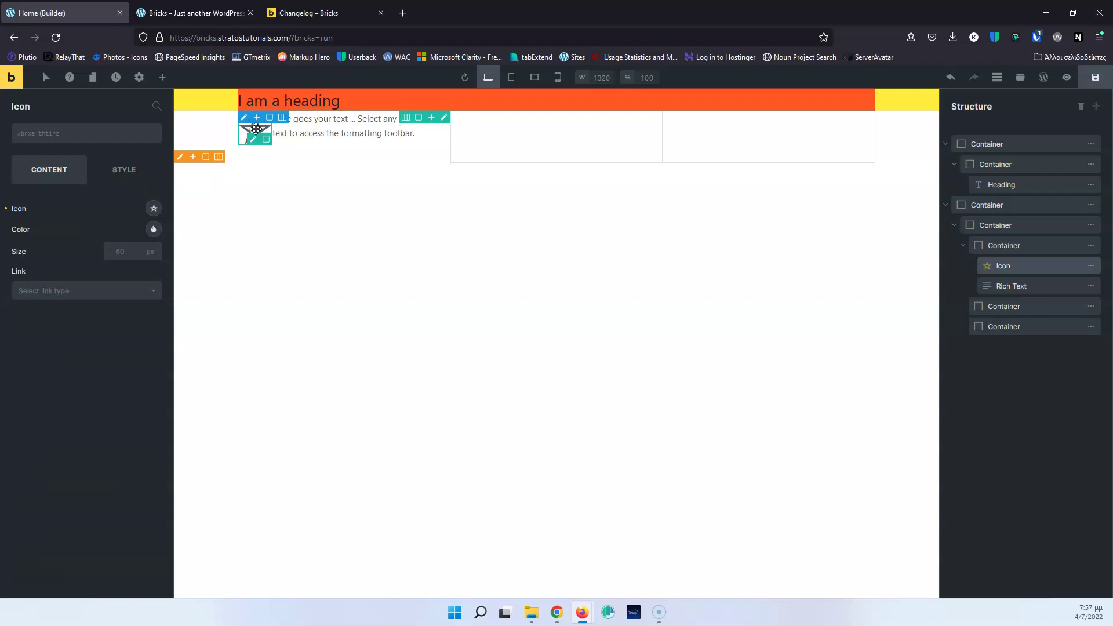
click(154, 208)
click(91, 264)
text(t)
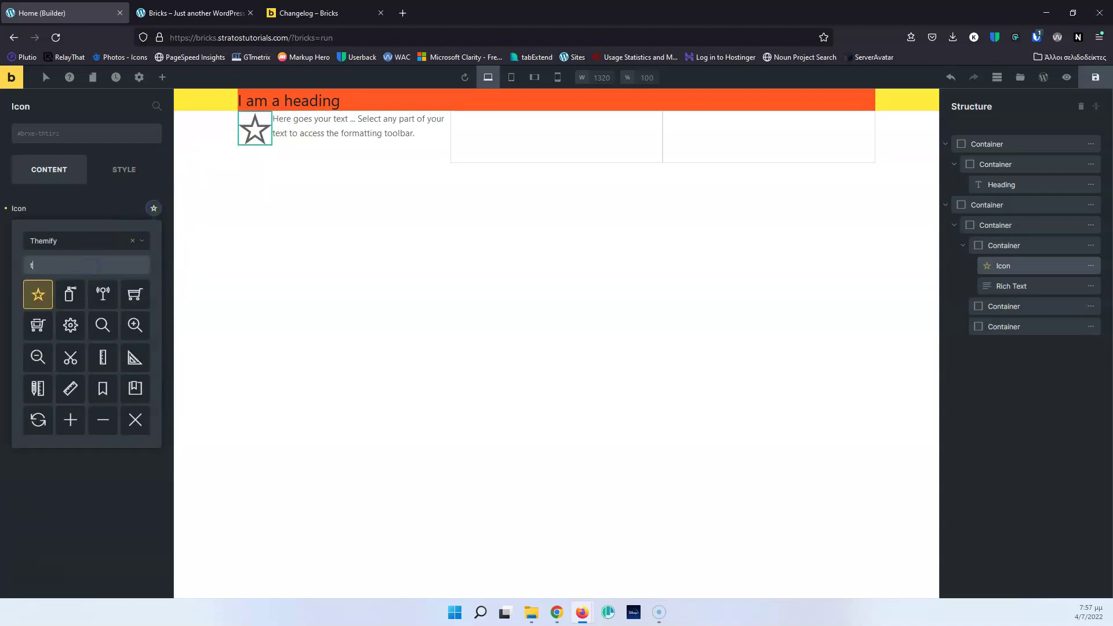
text(el)
click(107, 247)
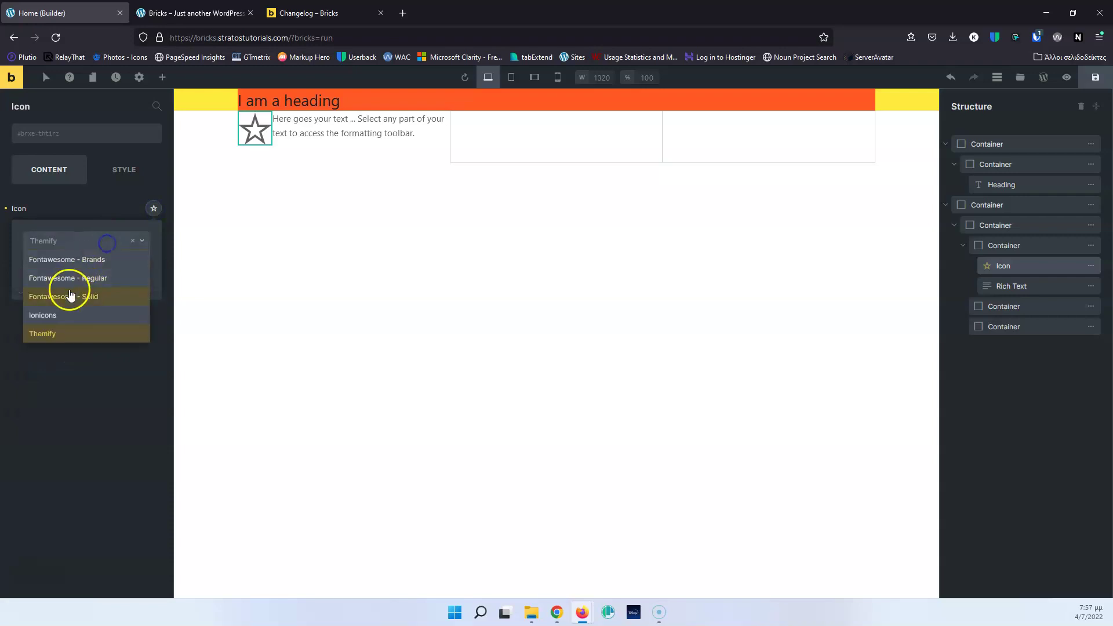
click(66, 297)
Step: Search 'ph' in Fontawesome - Solid and replace the star with the phone icon
click(77, 243)
click(77, 278)
click(51, 269)
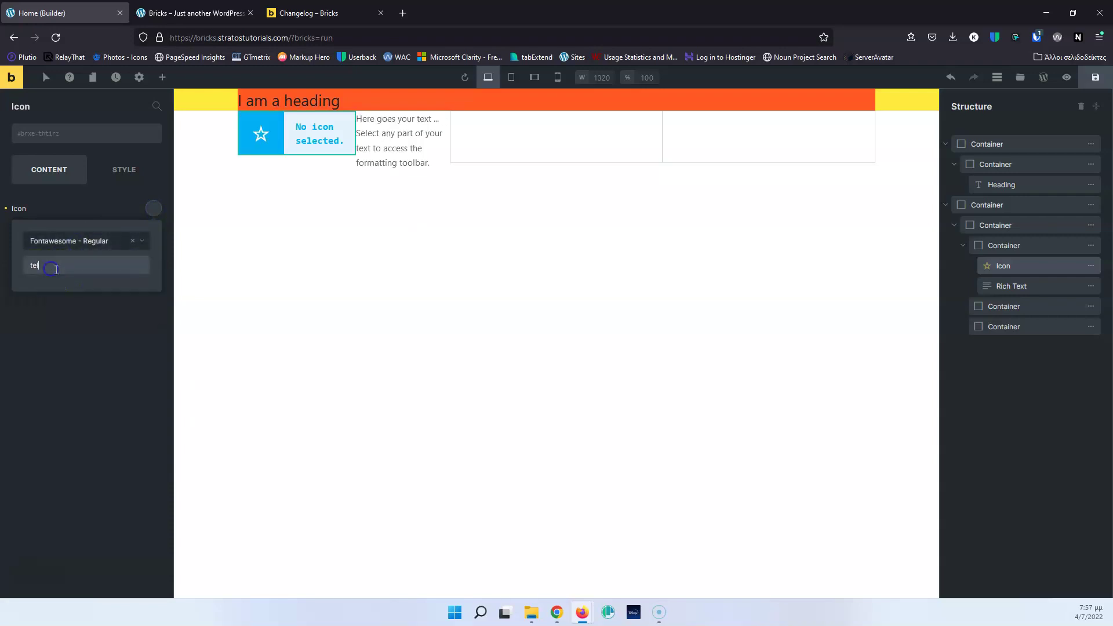
key(ctrl+a)
text(ph)
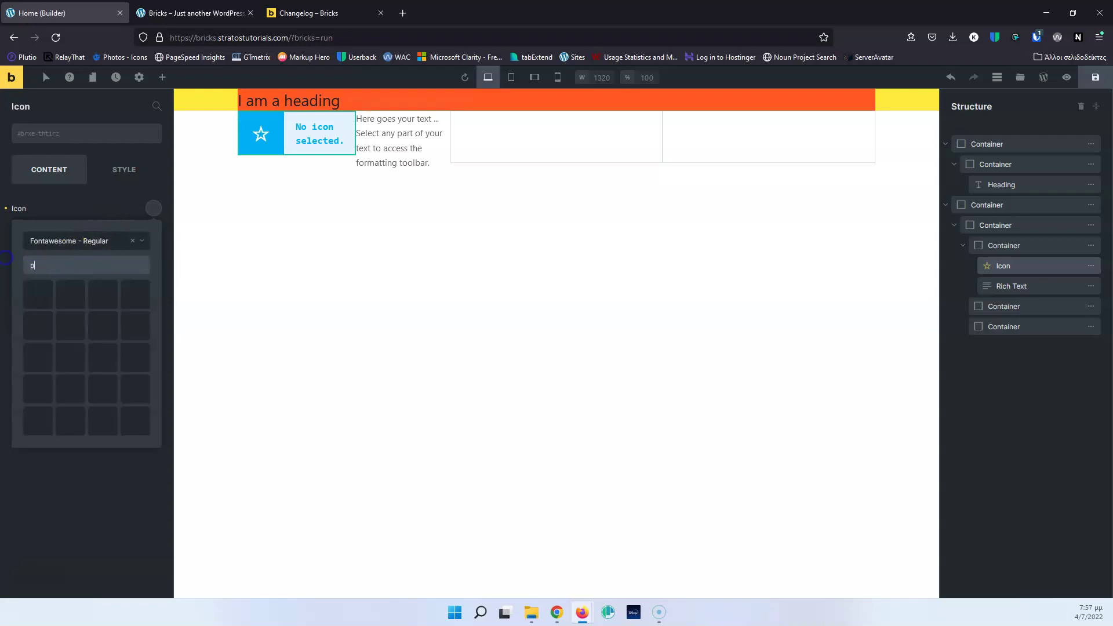
click(64, 241)
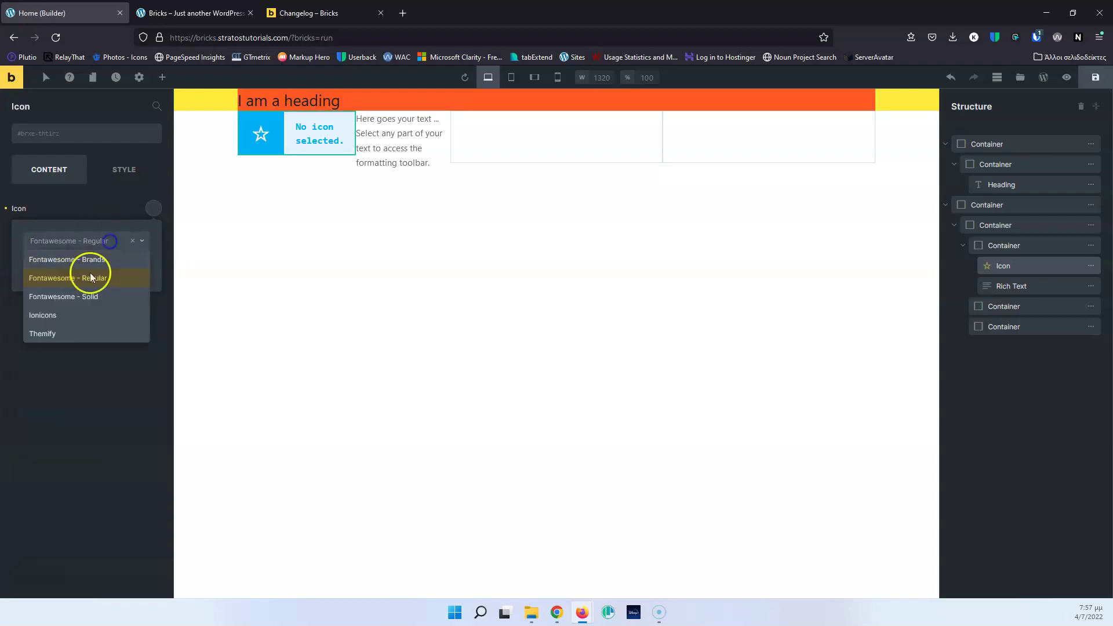
click(77, 294)
click(133, 330)
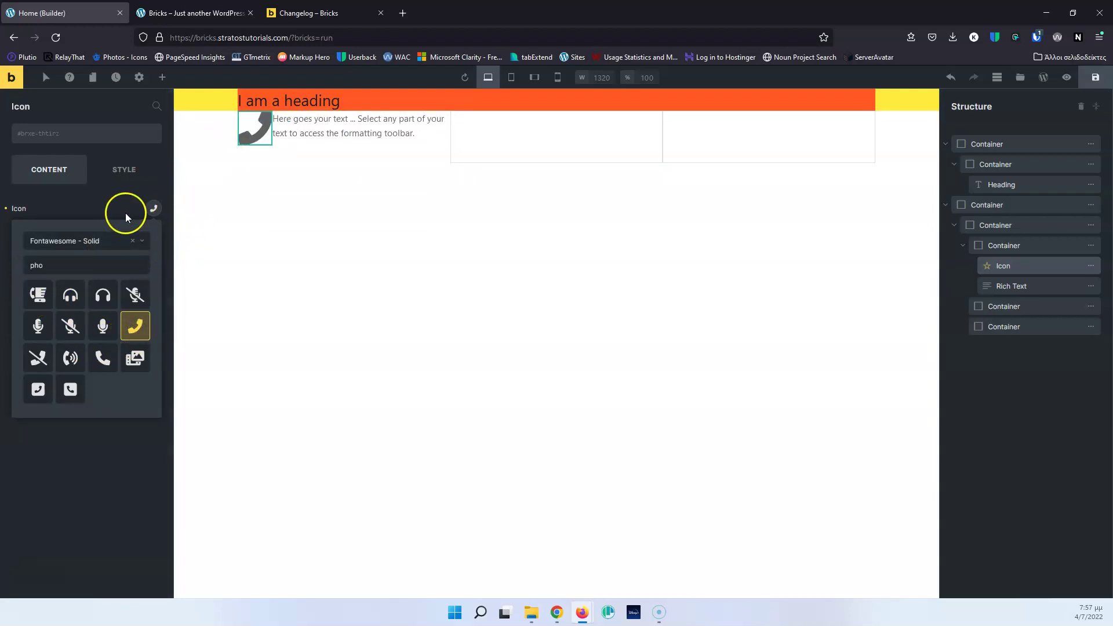
click(109, 201)
Step: Set the phone icon size to 25 px and replace the placeholder paragraph with the phone number
click(118, 251)
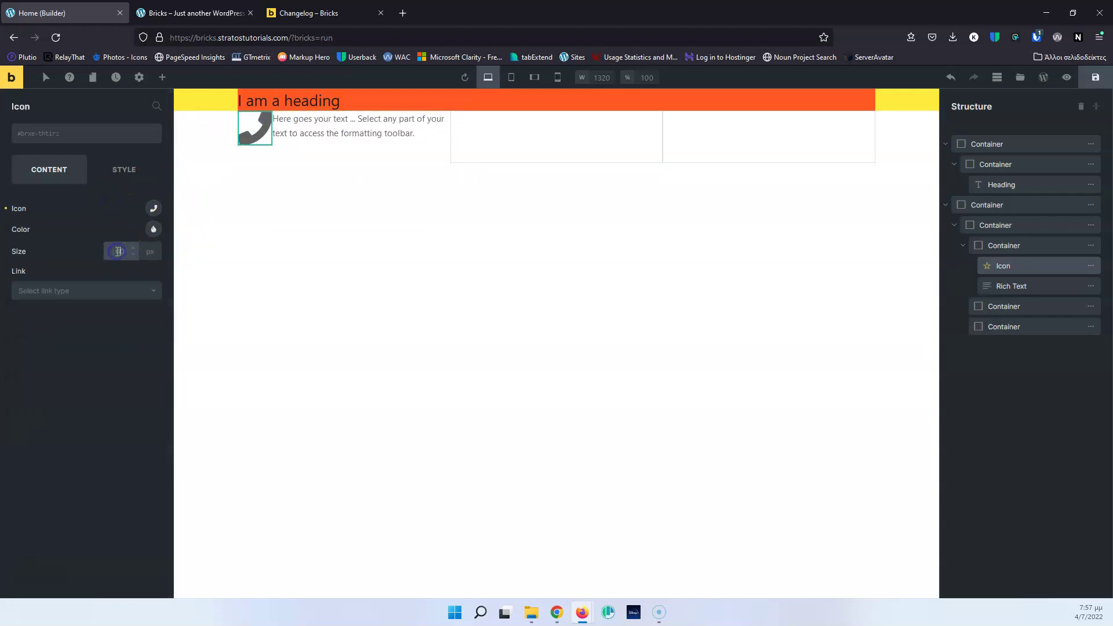
text(25)
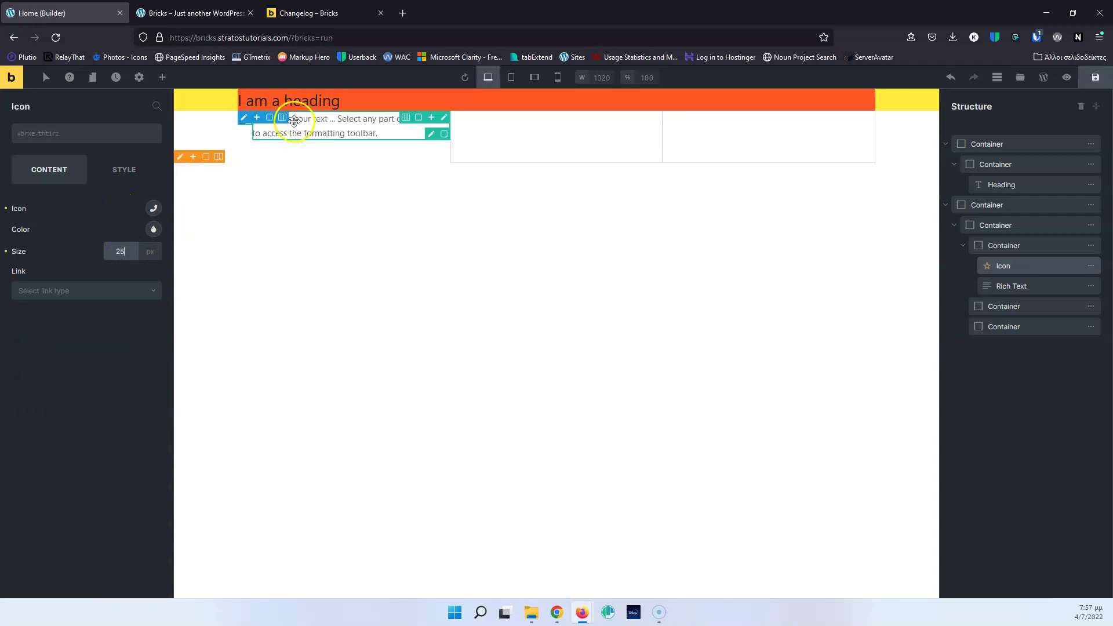
triple_click(316, 117)
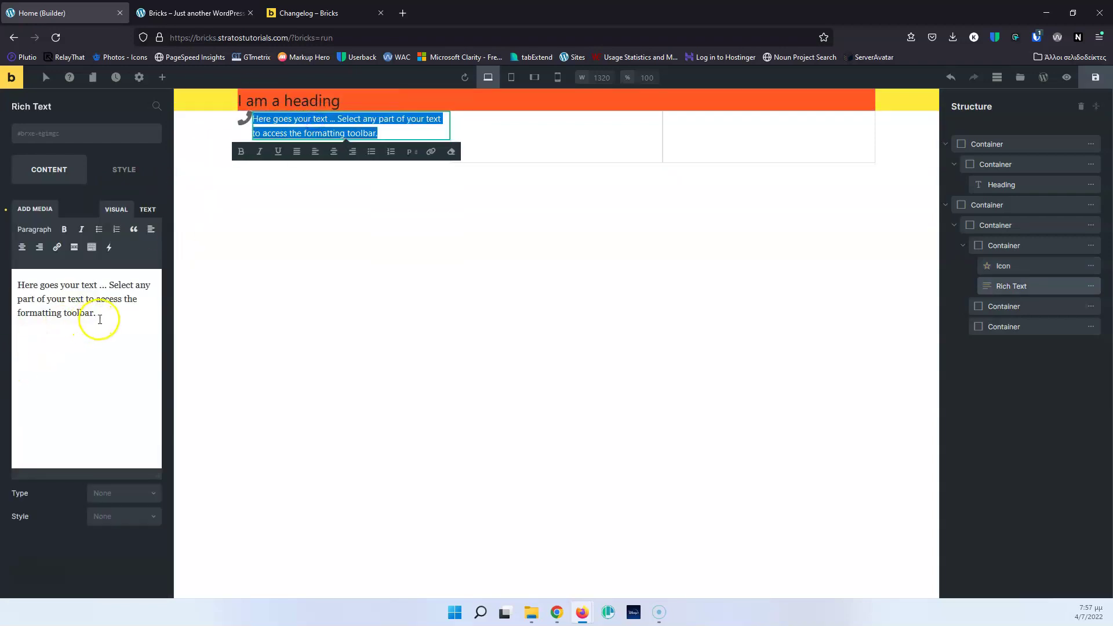
triple_click(99, 318)
text(256256256)
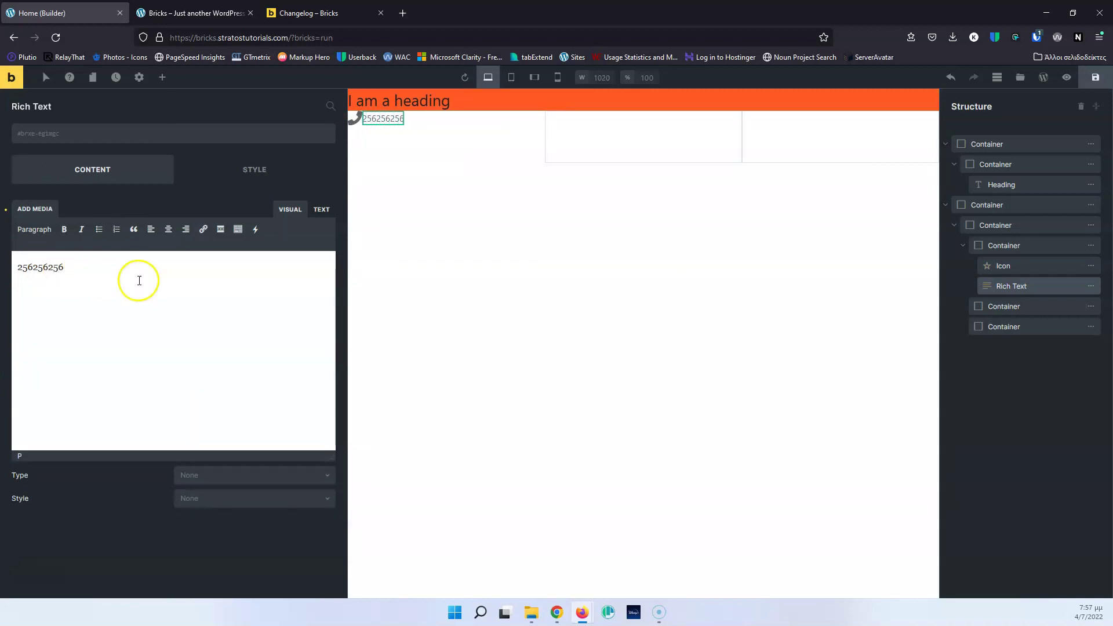
click(594, 251)
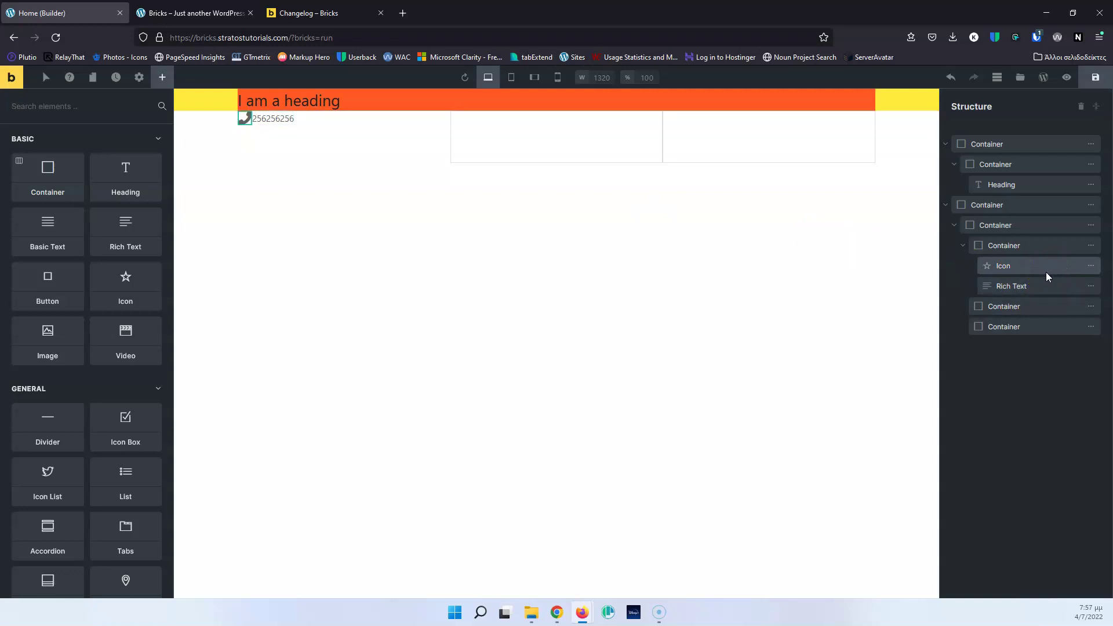
Step: Wrap the phone icon in a new Container and move the Rich Text into it
mouse_move(1046, 272)
mouse_down()
mouse_move(1038, 218)
mouse_move(1058, 262)
mouse_up()
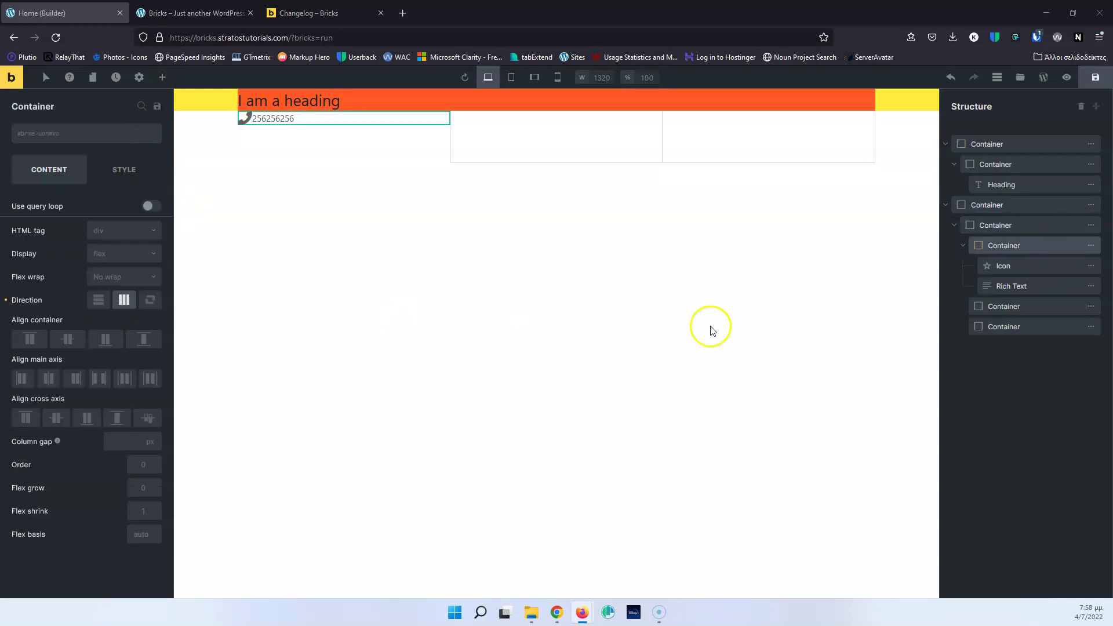
mouse_move(1089, 267)
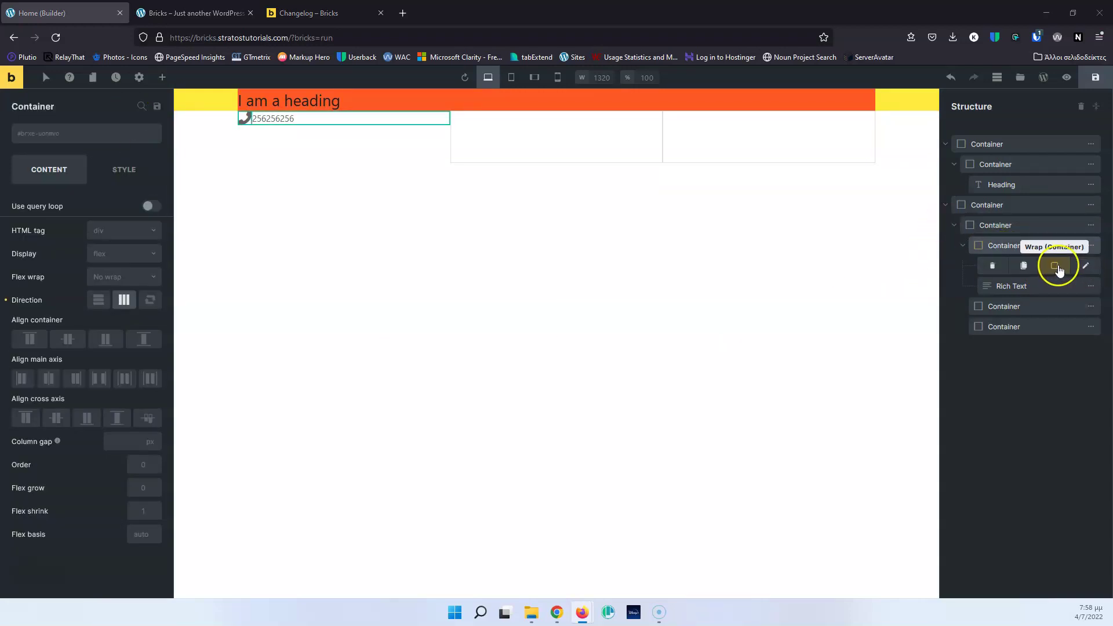
click(1056, 267)
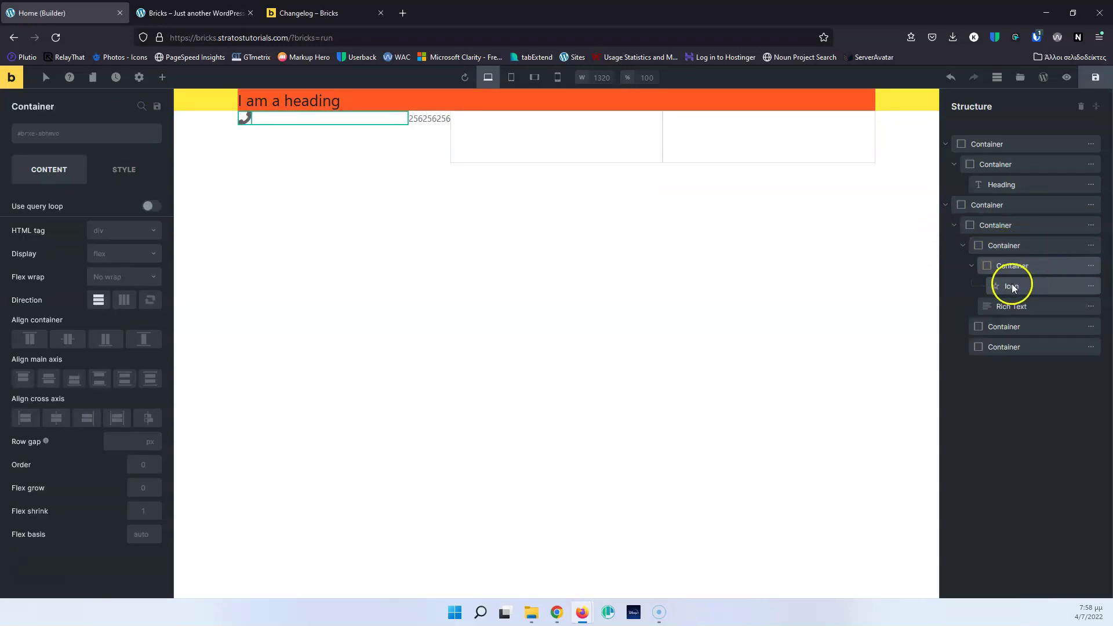
drag(985, 310, 1012, 294)
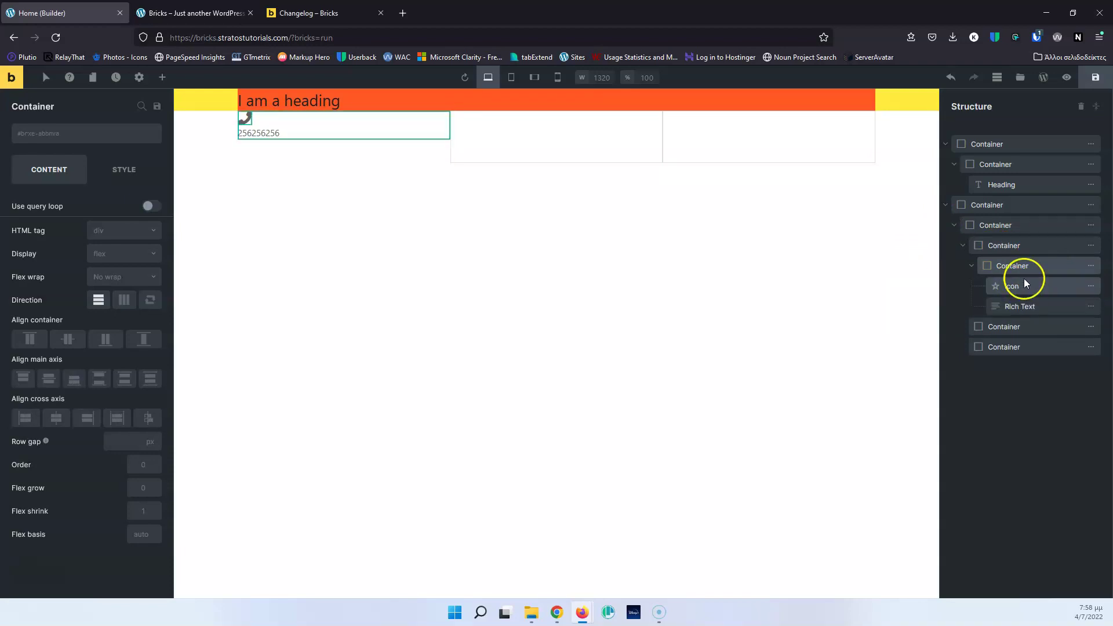
Step: Set the first column to column direction, the icon-and-number container to row, and duplicate it
click(1027, 245)
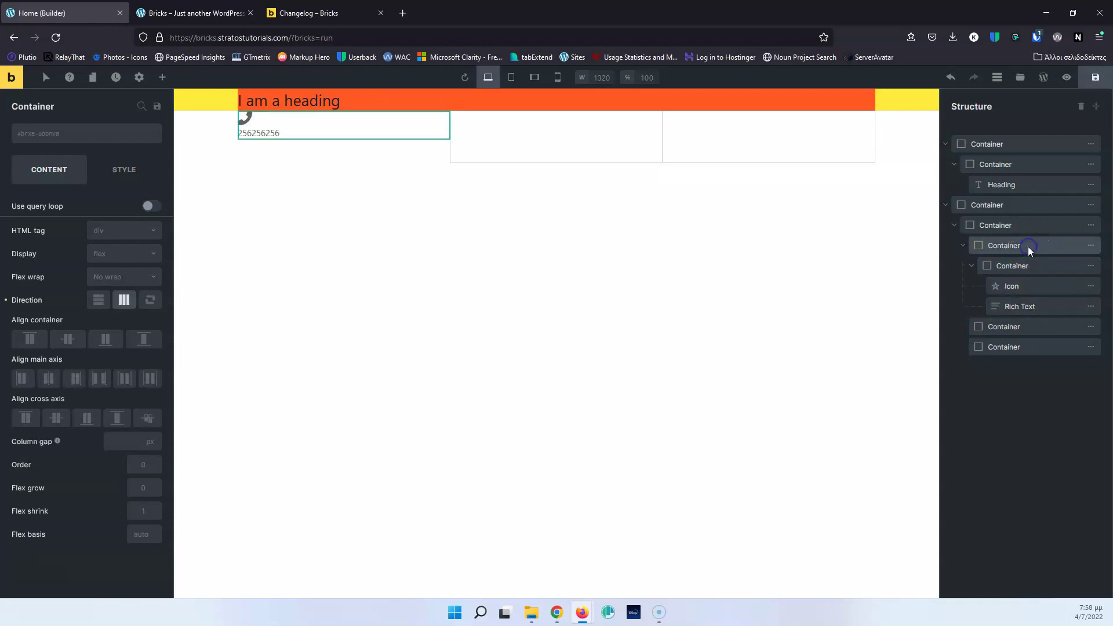
click(100, 301)
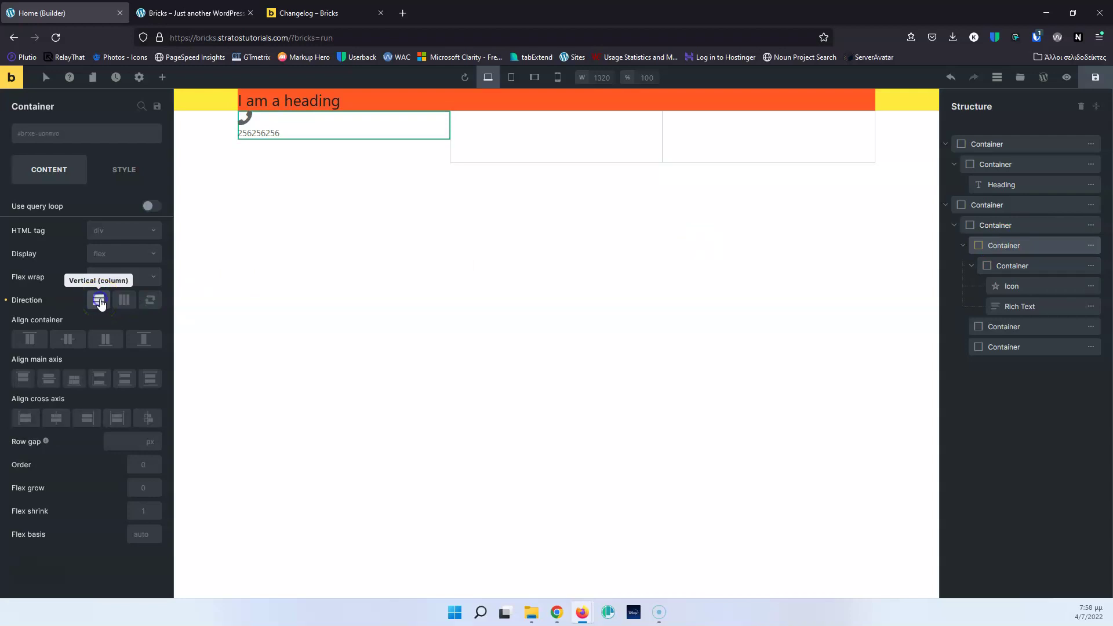
click(1015, 267)
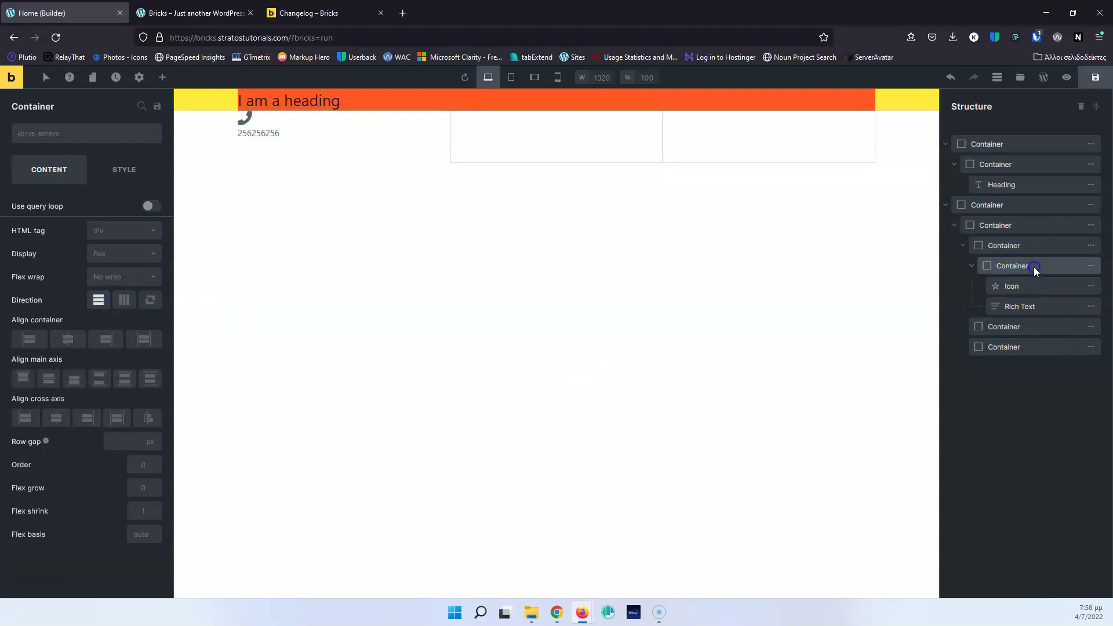
click(124, 300)
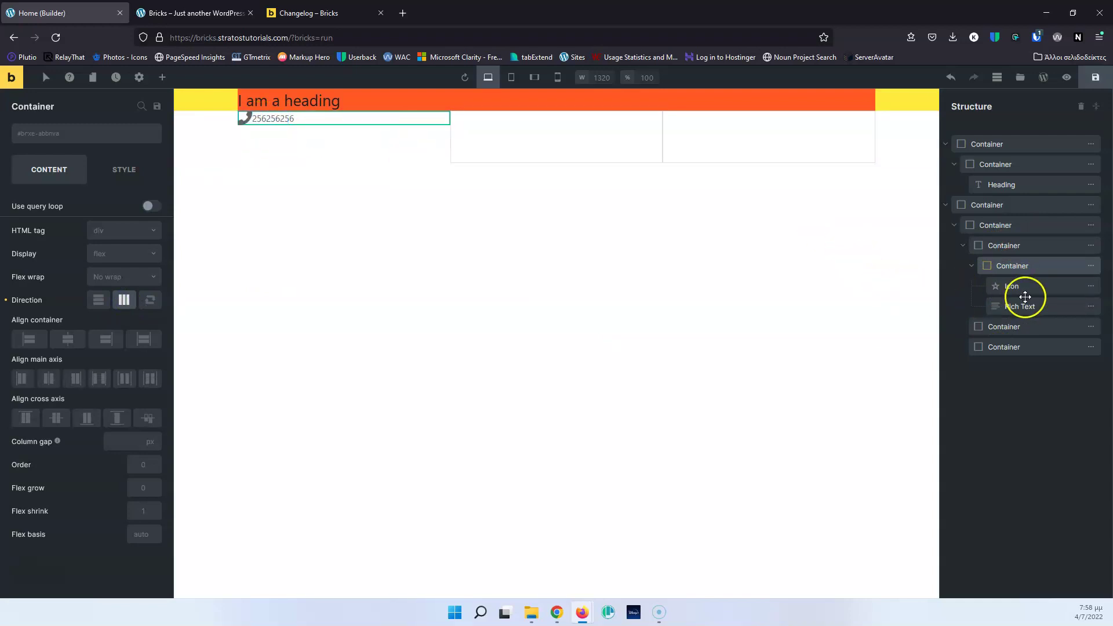
click(1089, 265)
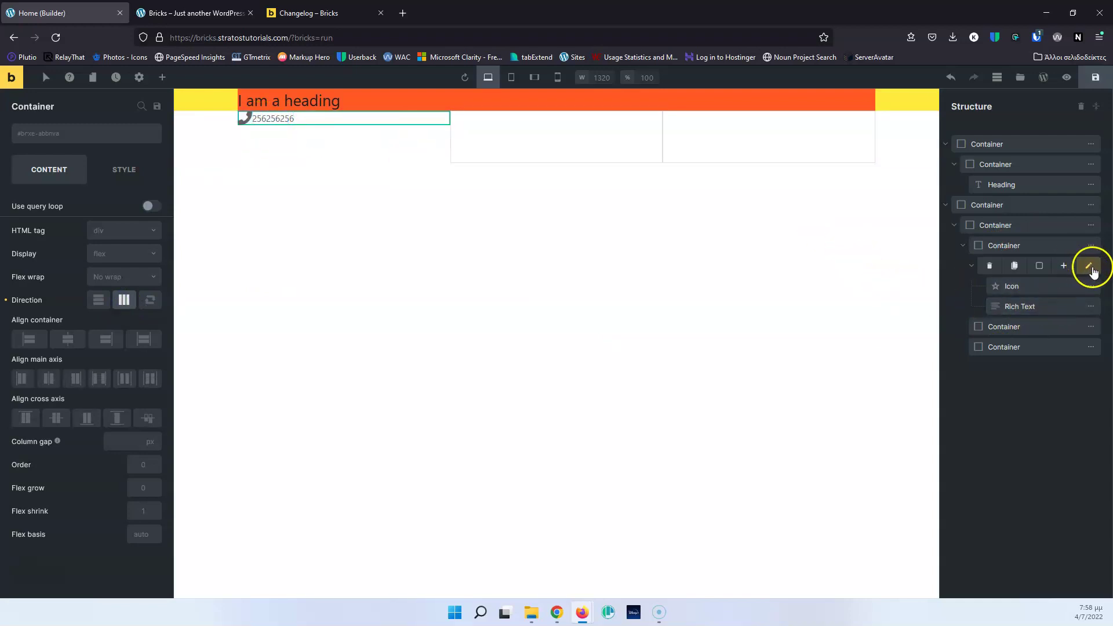
click(1014, 266)
Step: Change the duplicated row's icon to the map-marker icon via a 'map' search
click(1024, 345)
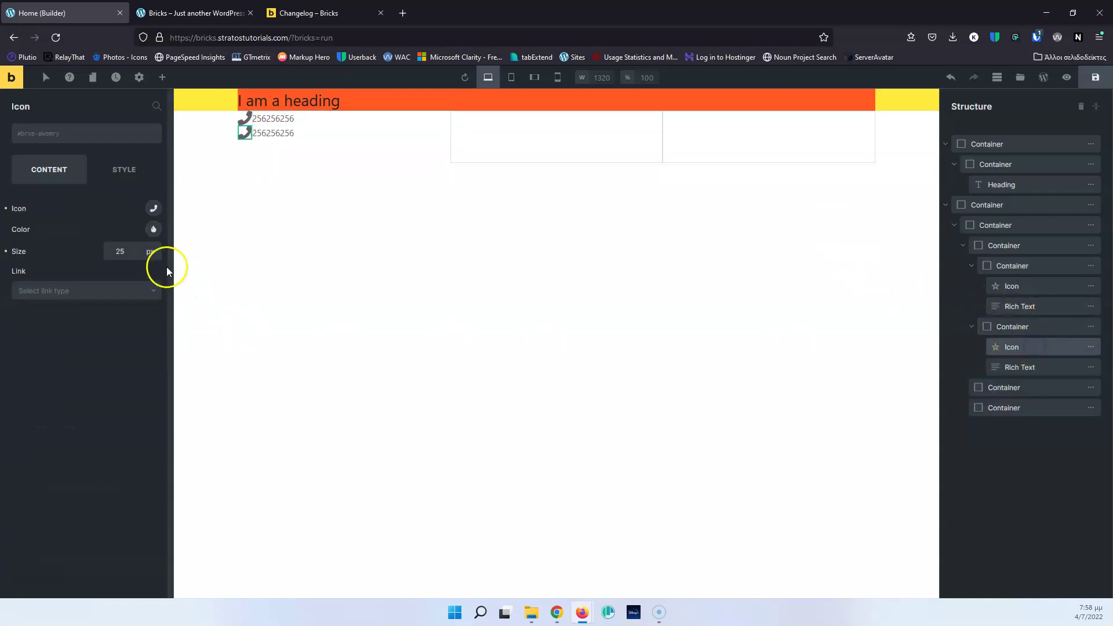
click(153, 209)
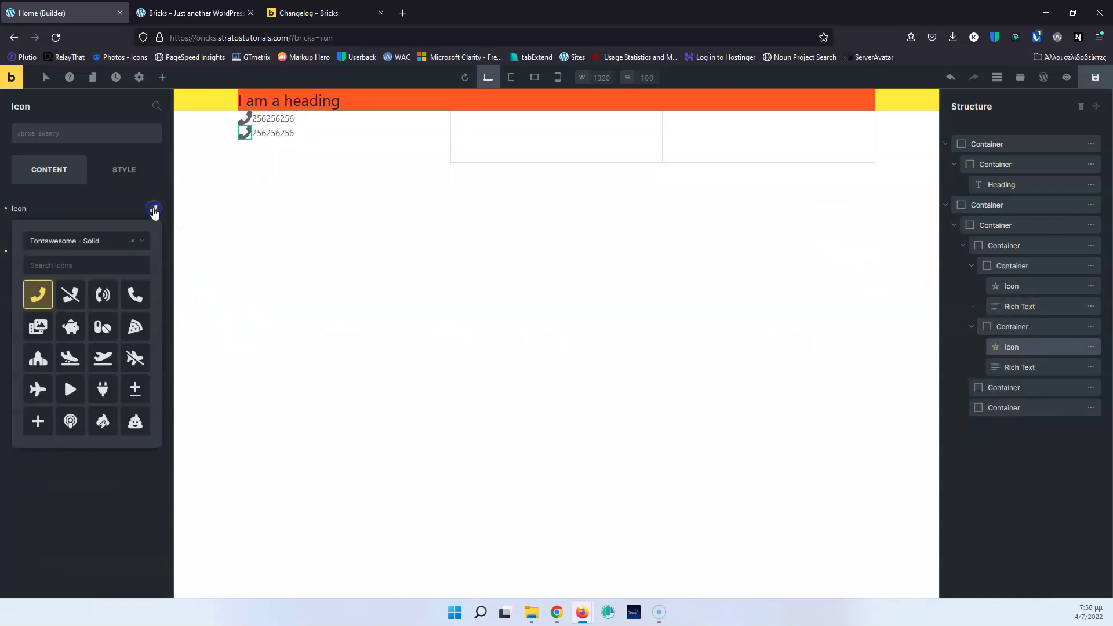
click(99, 272)
text(map)
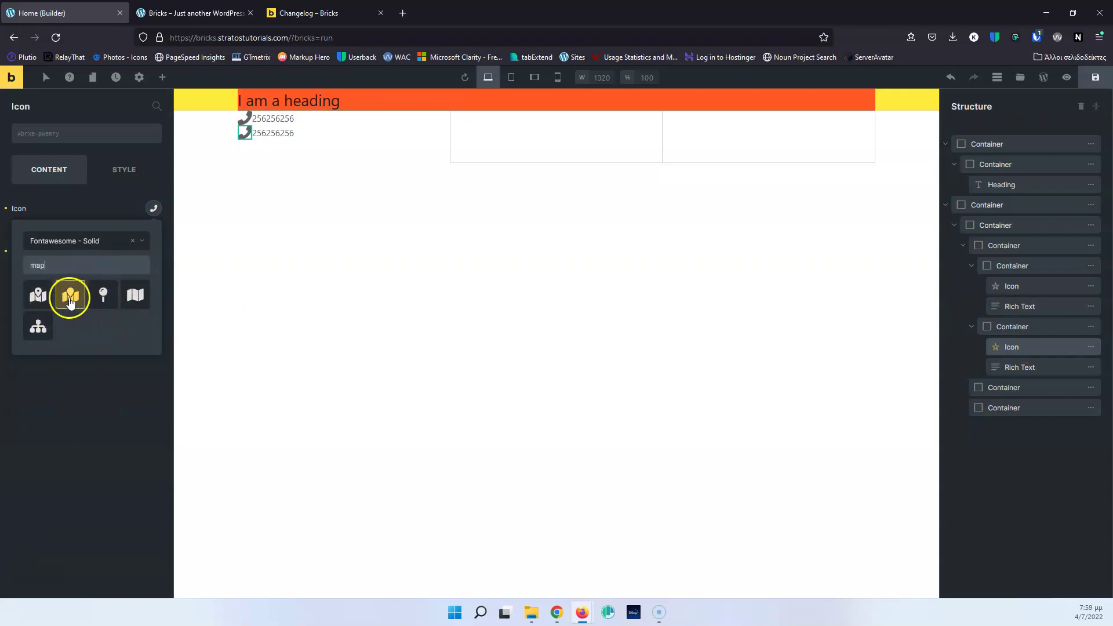
click(69, 298)
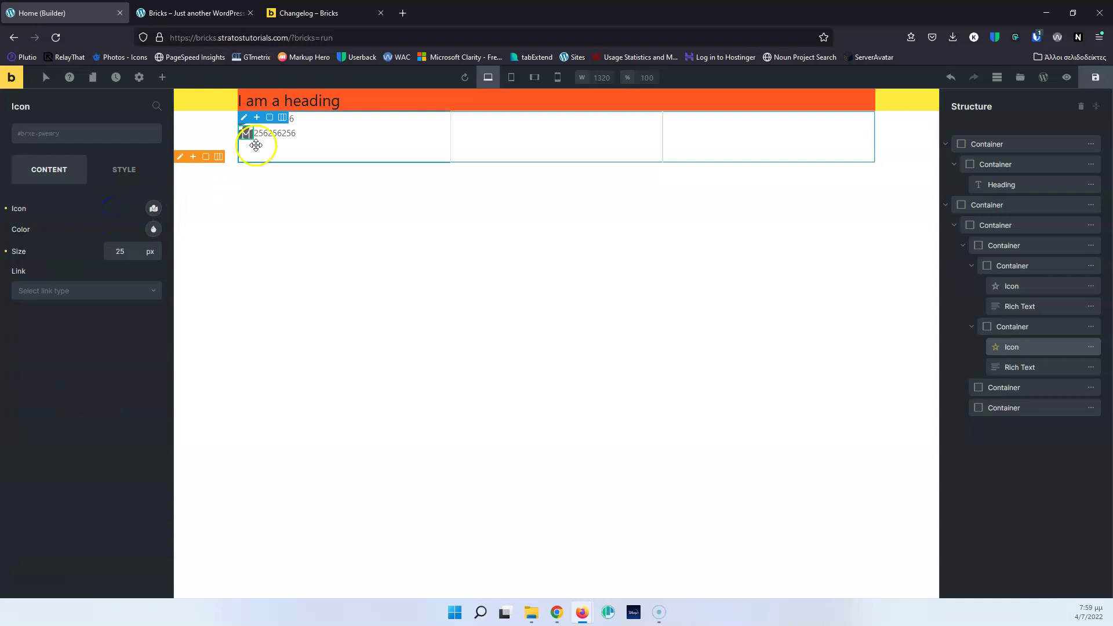
Step: Replace the second row's number with the text 'Athens'
click(270, 133)
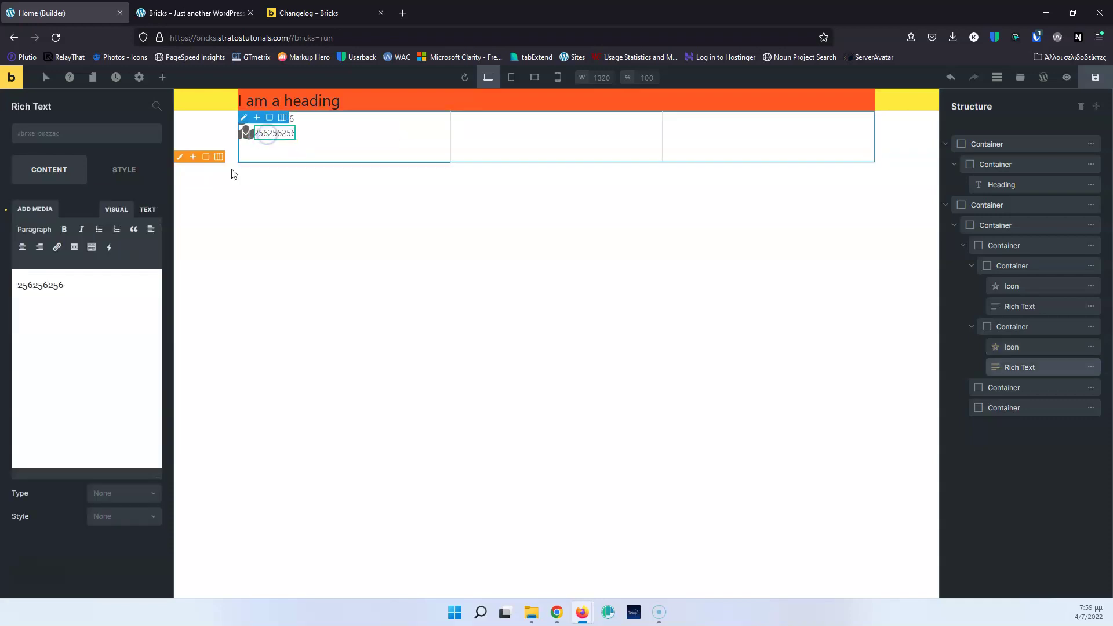
double_click(72, 285)
text(Athens)
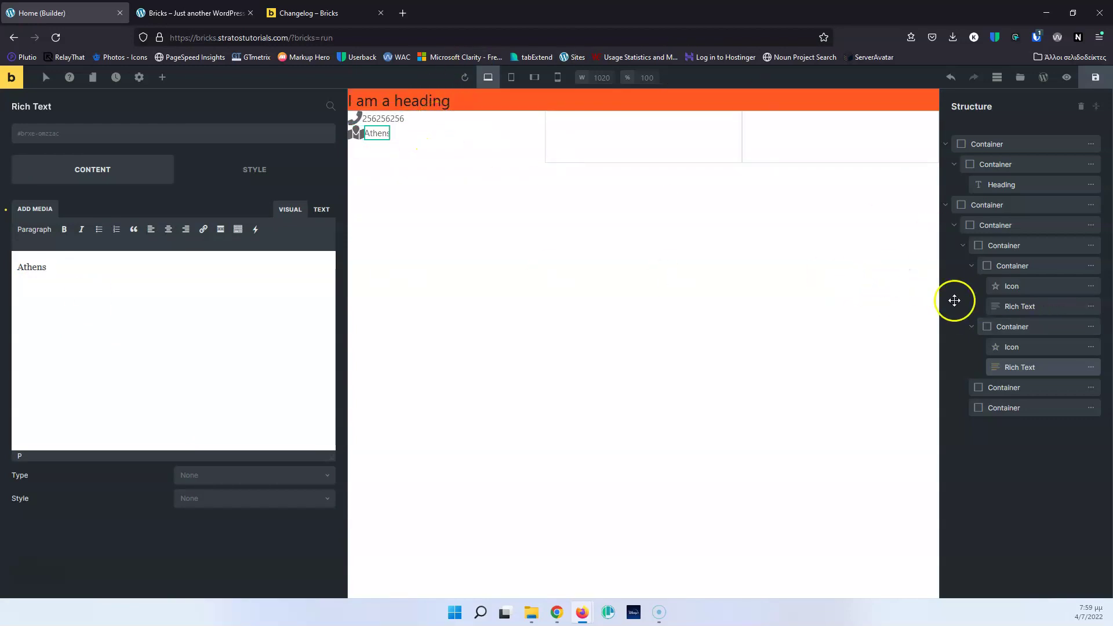
click(1028, 244)
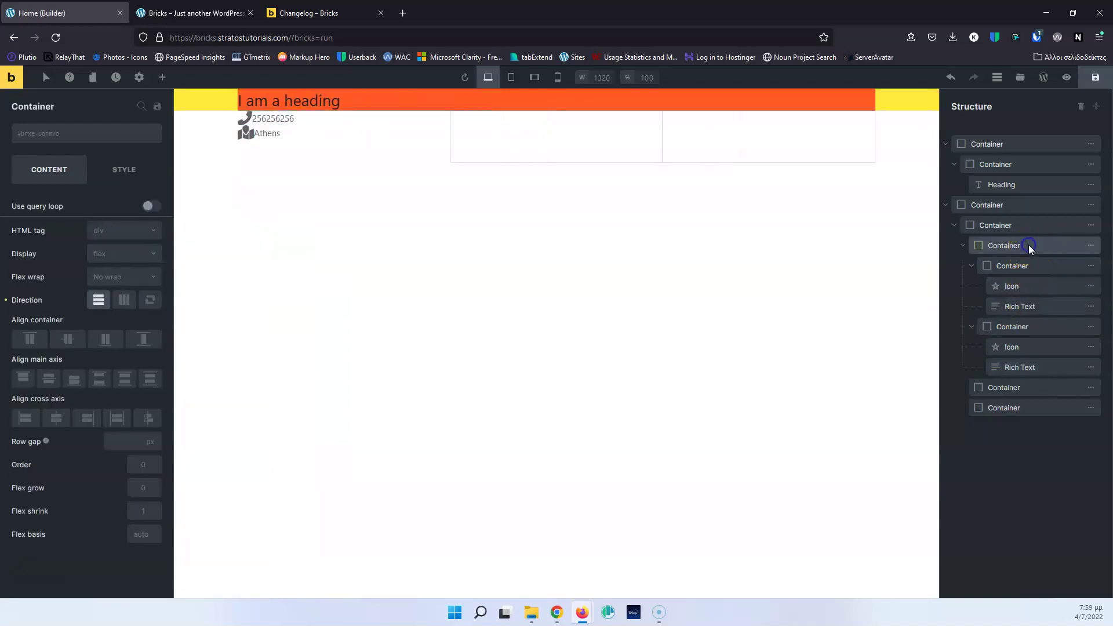
Step: Set the parent container to Horizontal (row) and the phone row's width to auto
click(124, 299)
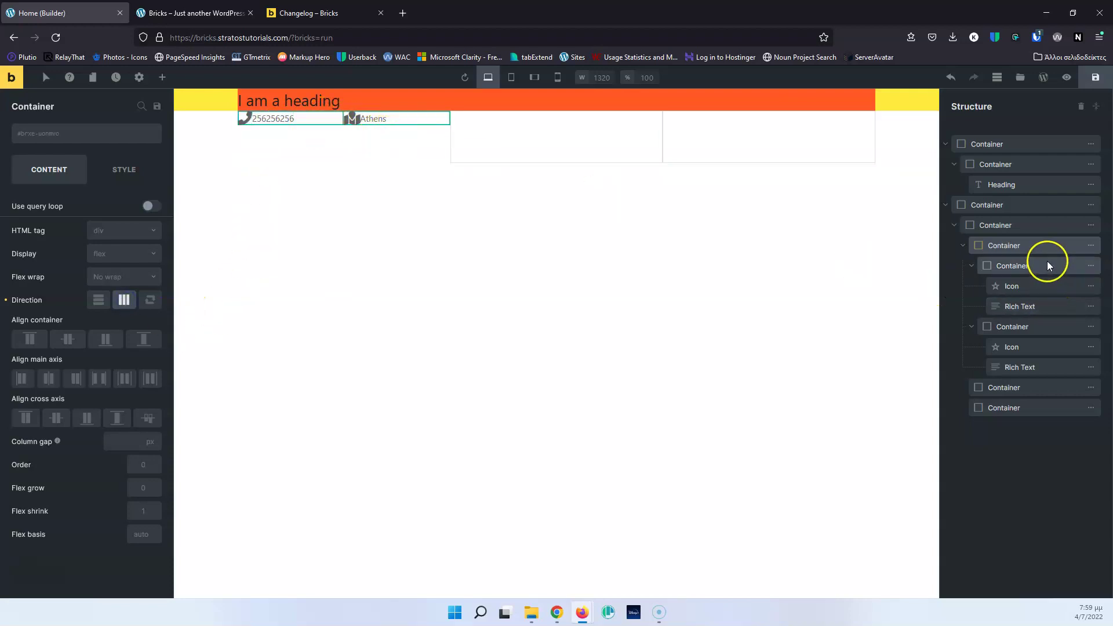
click(1025, 266)
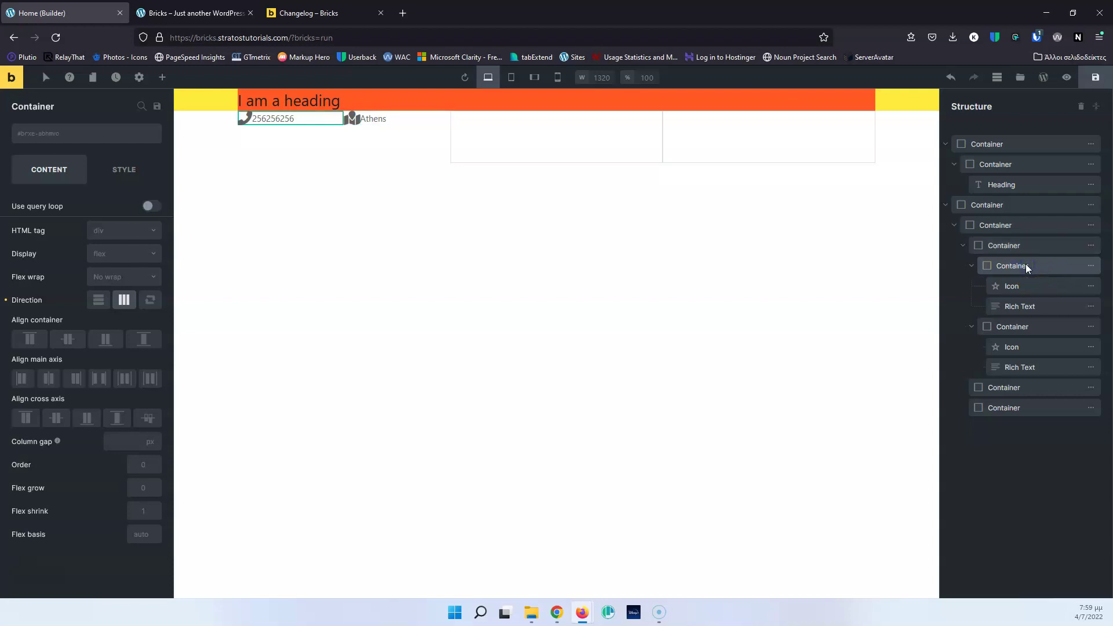
drag(387, 121, 339, 122)
mouse_move(332, 139)
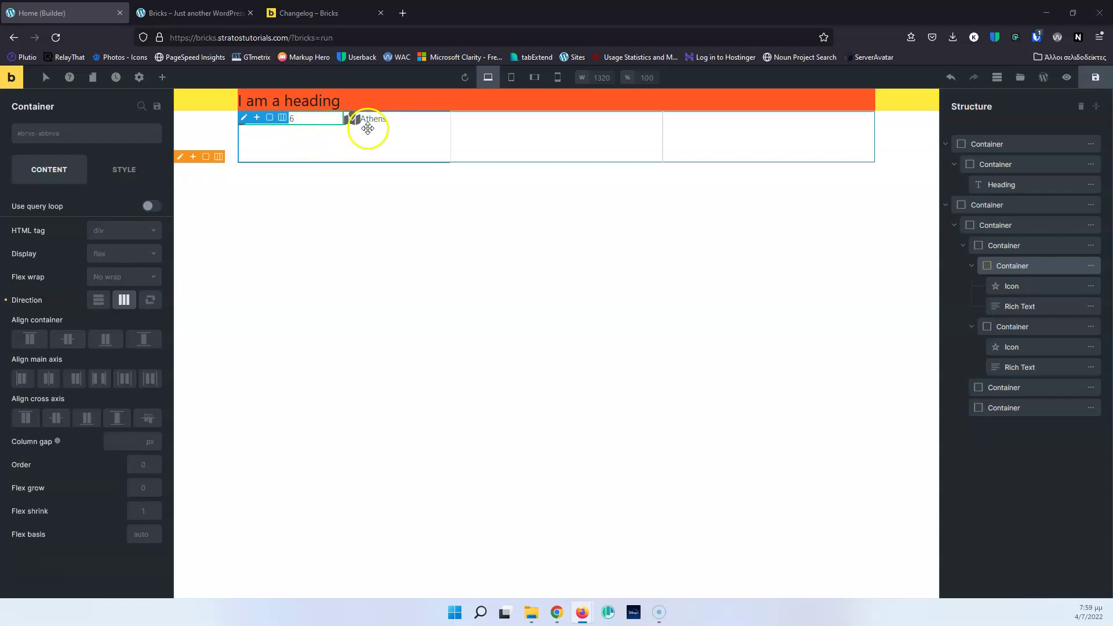
drag(330, 119, 336, 154)
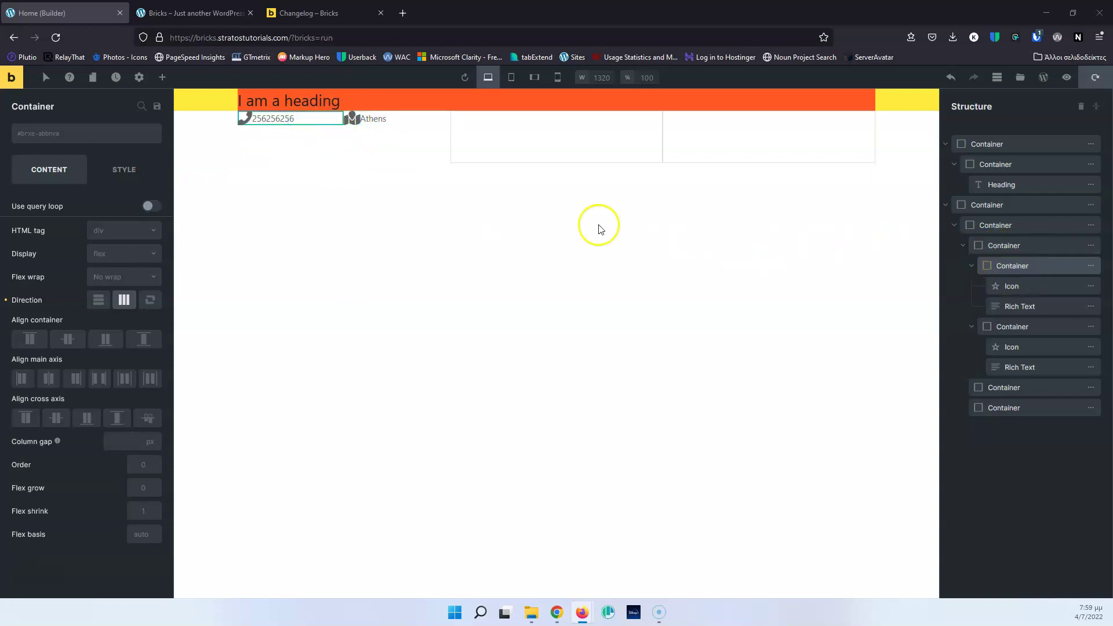
click(123, 171)
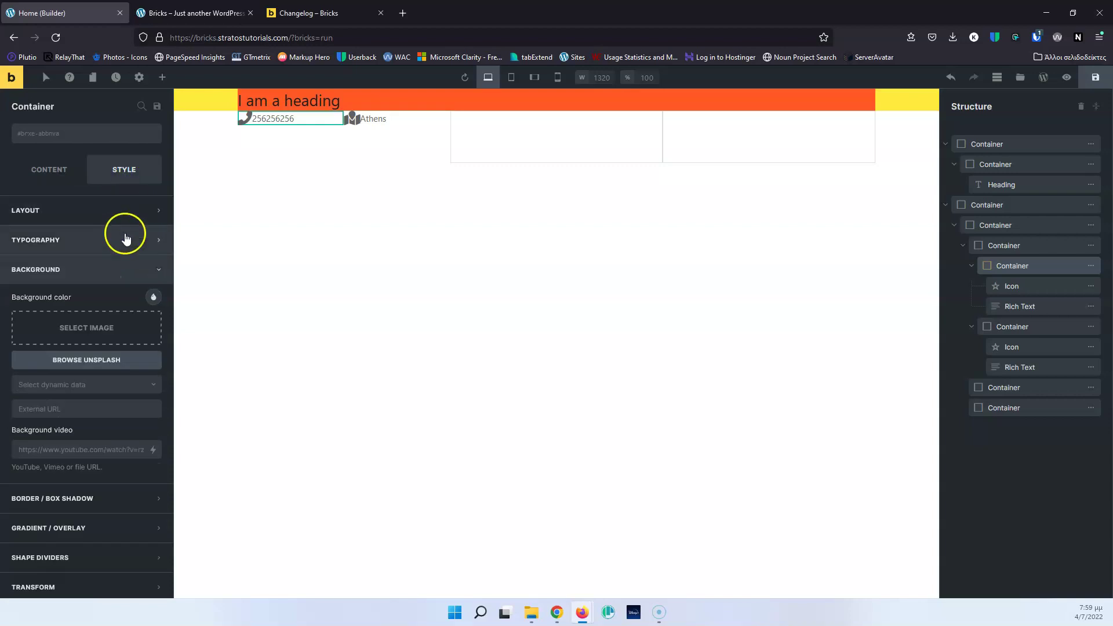
scroll(125, 237, down, 2)
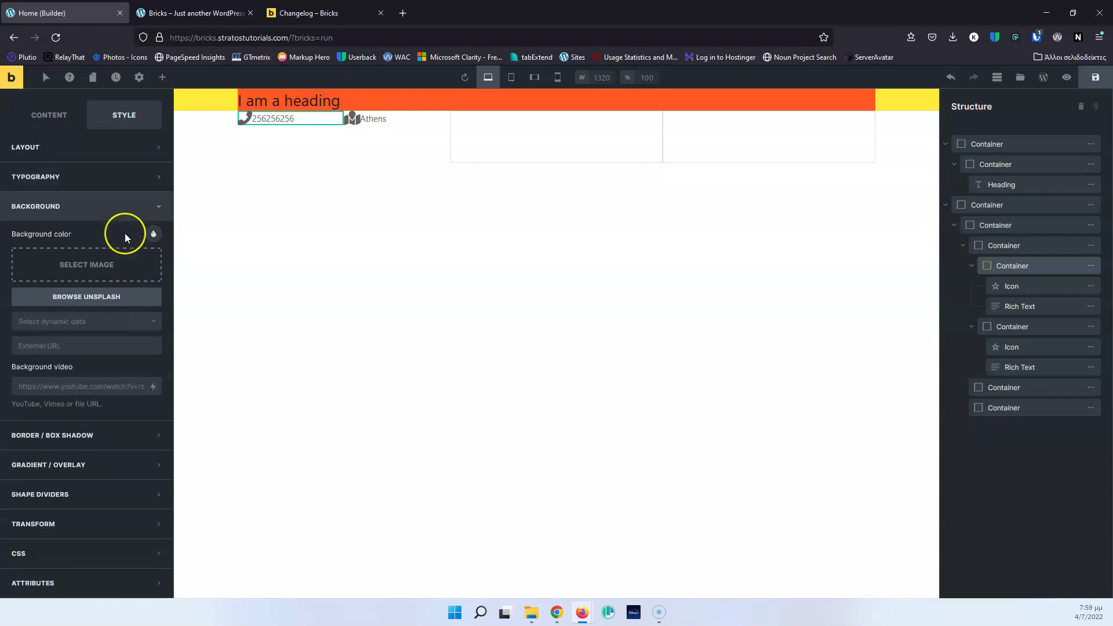
click(99, 152)
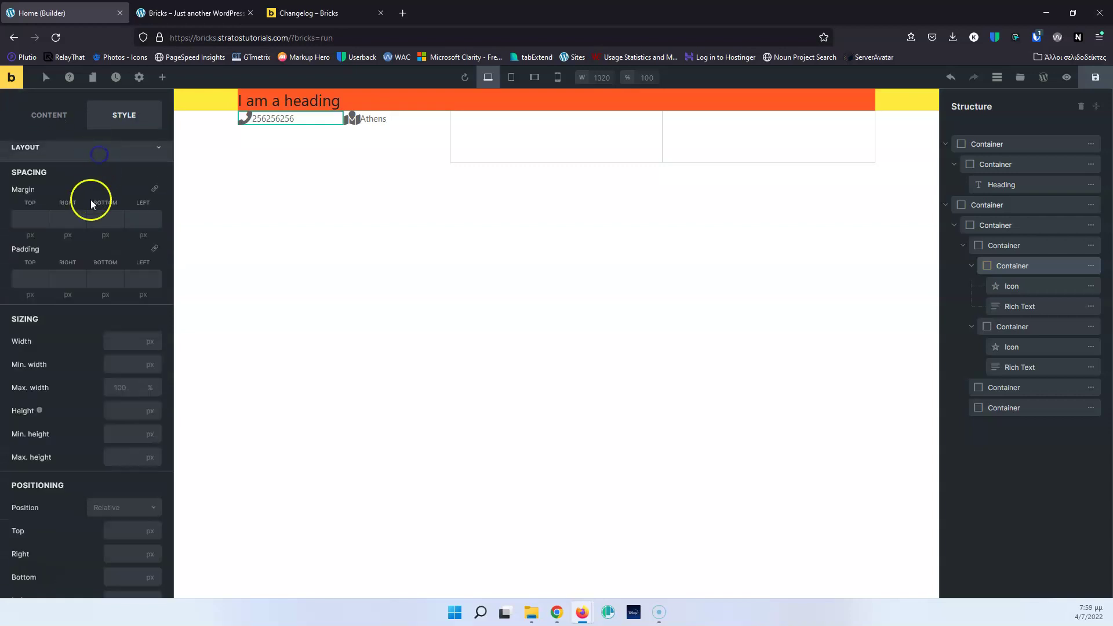
click(152, 342)
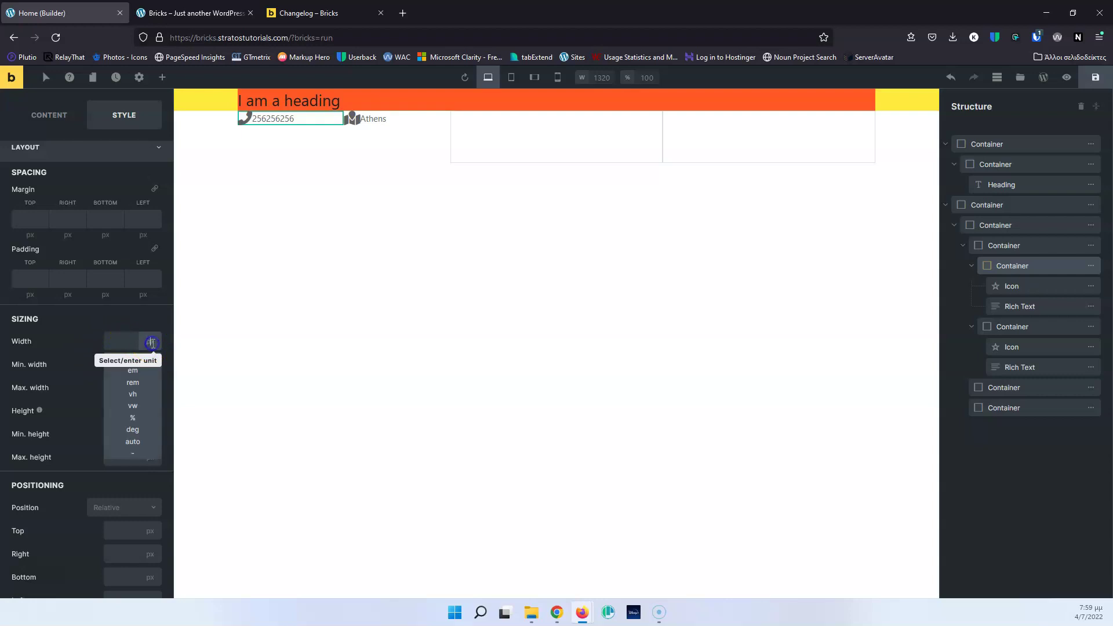
click(140, 441)
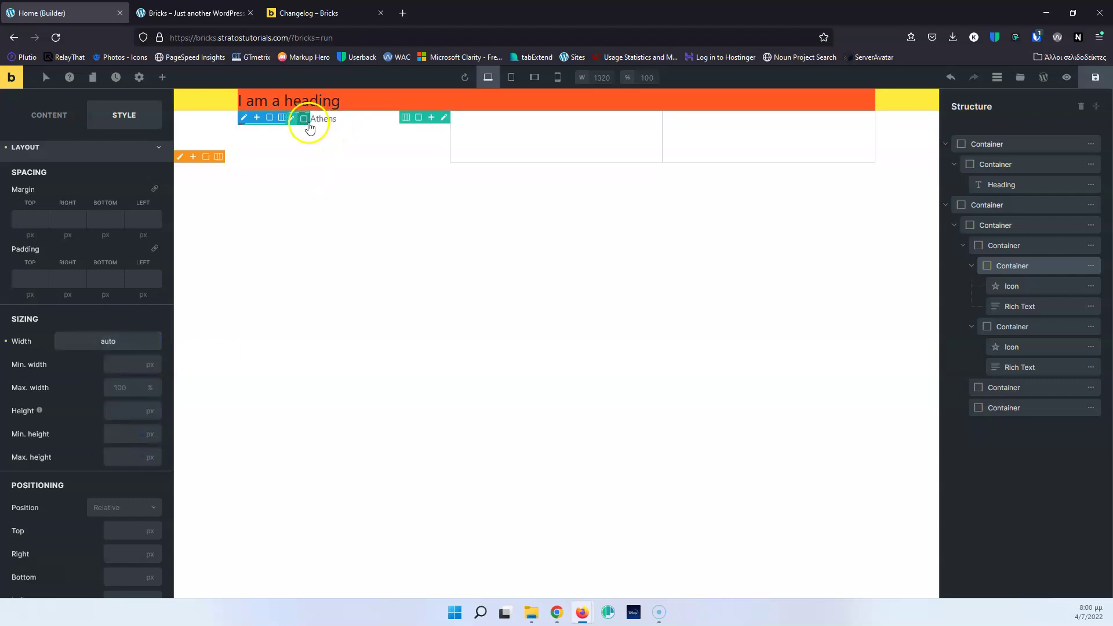
Step: Set the Athens row container's width to auto as well
click(1048, 332)
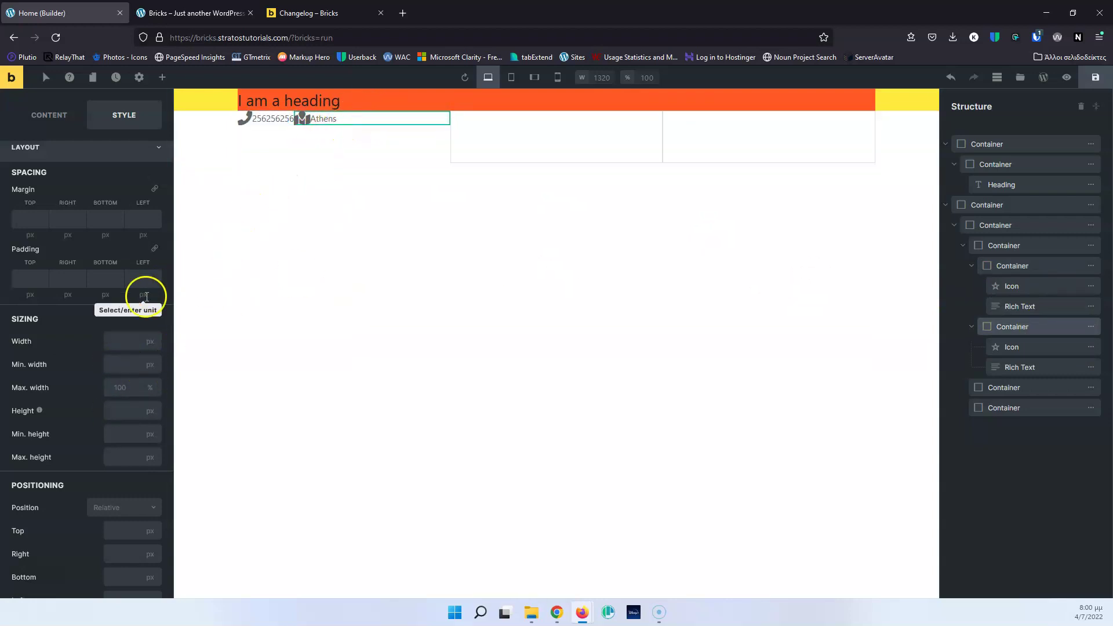
click(149, 339)
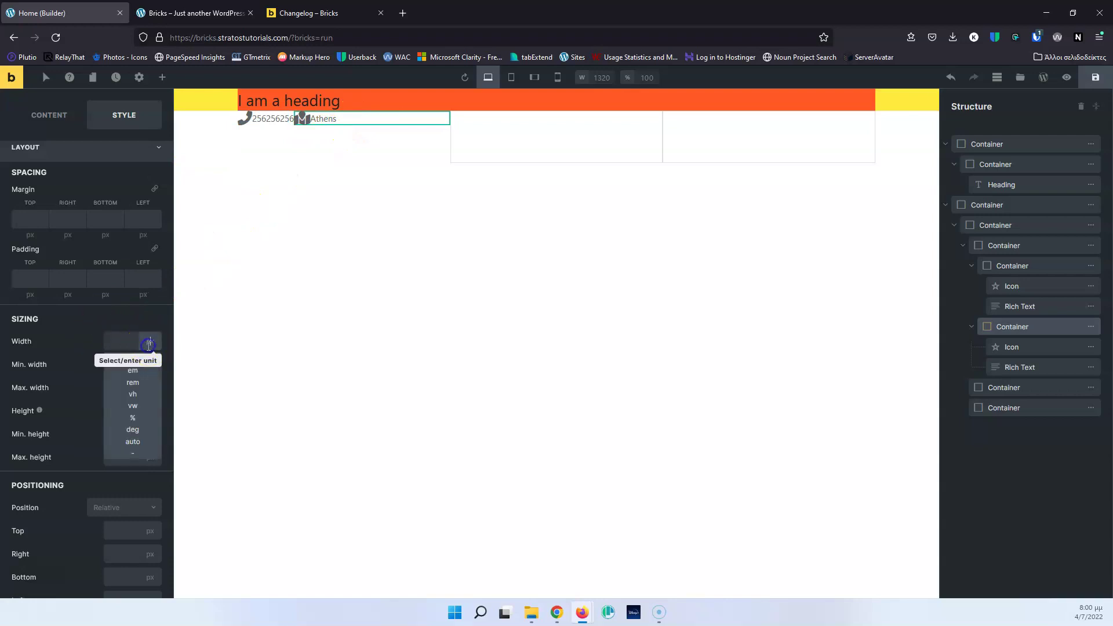
click(137, 441)
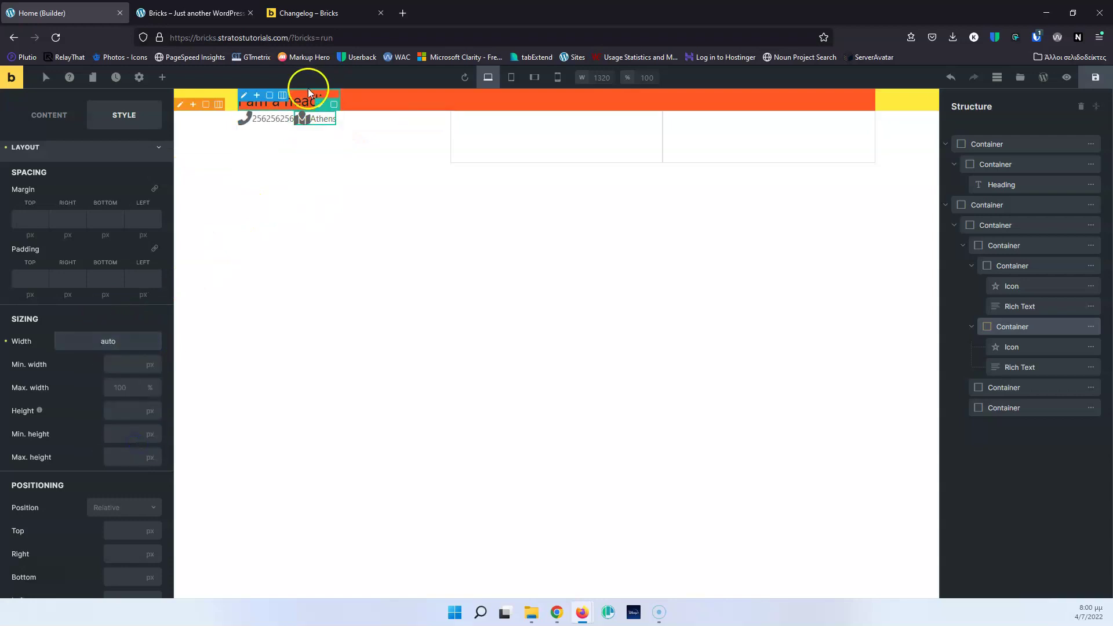
click(1023, 265)
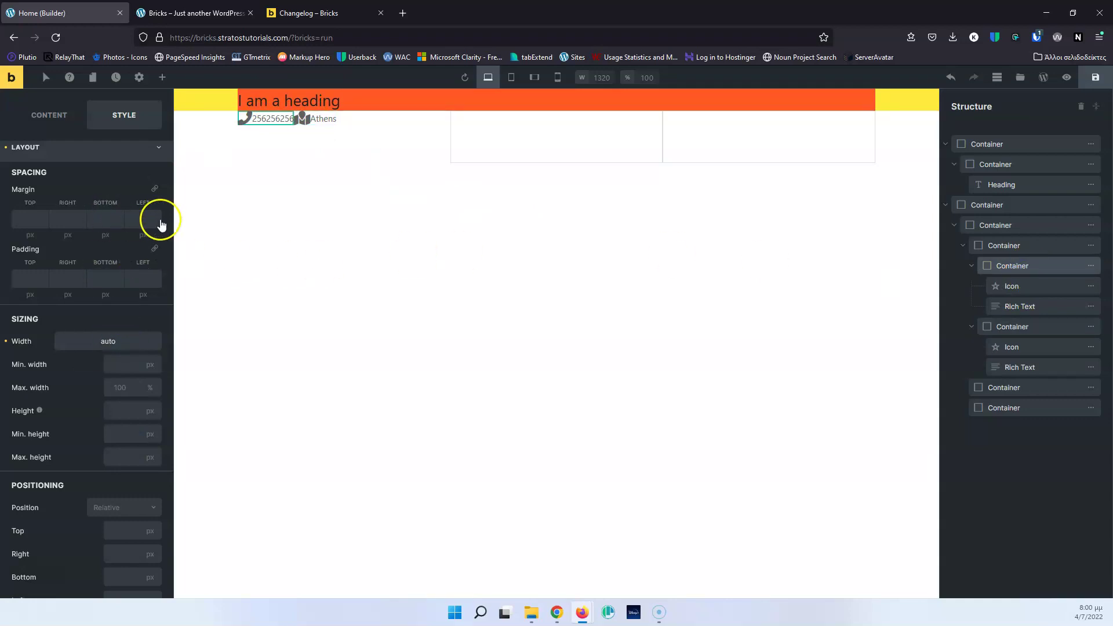
Step: Give the phone row container a 10 px right margin under Style > Layout
click(66, 216)
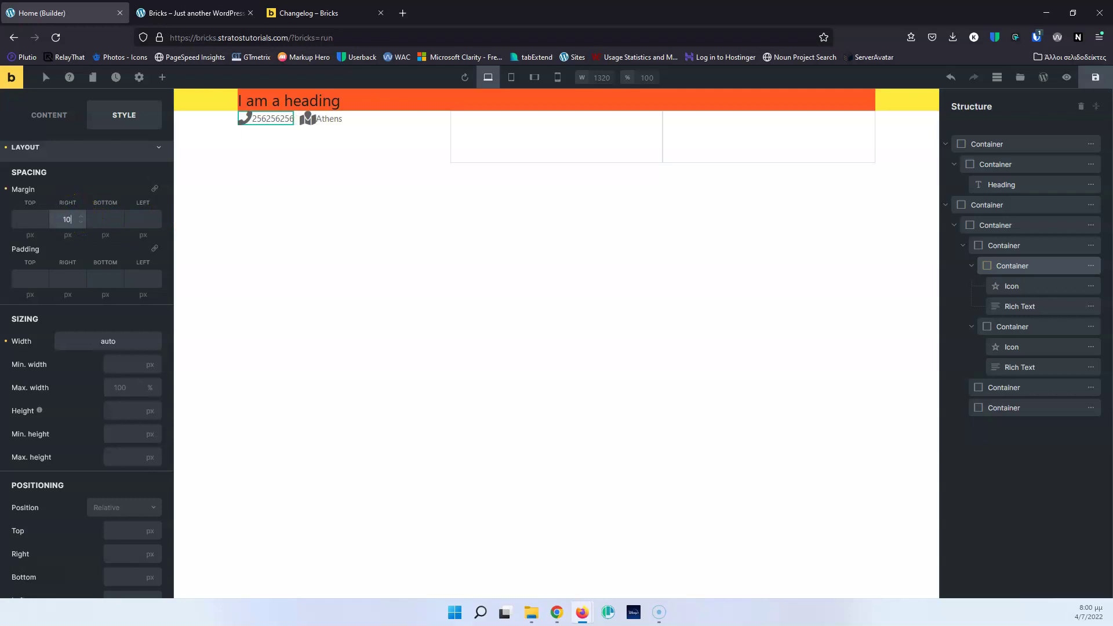
click(87, 334)
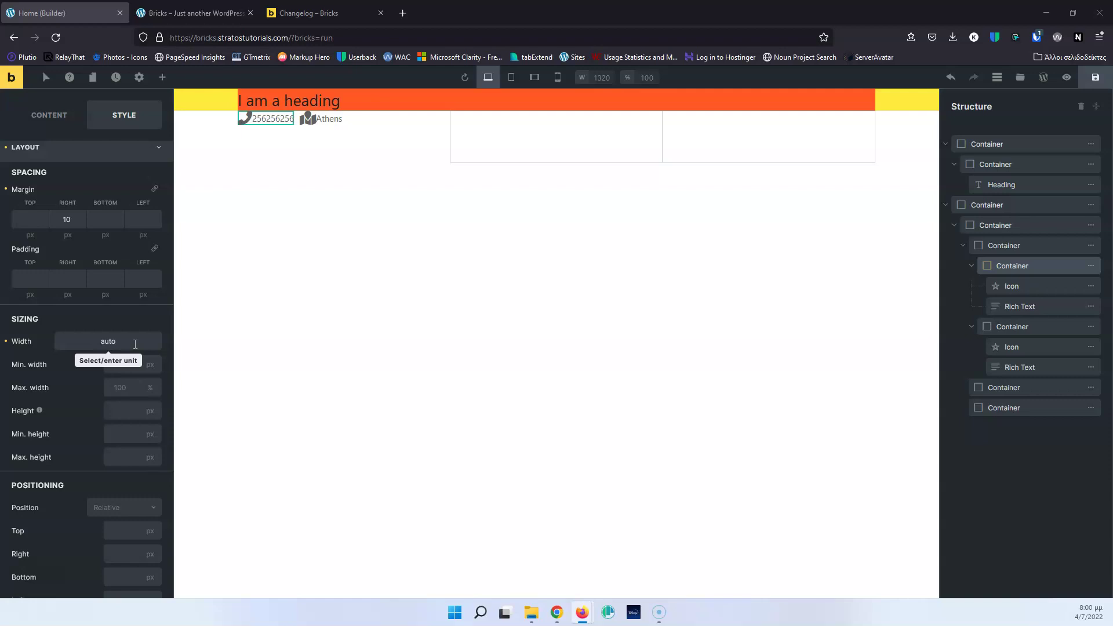
click(912, 386)
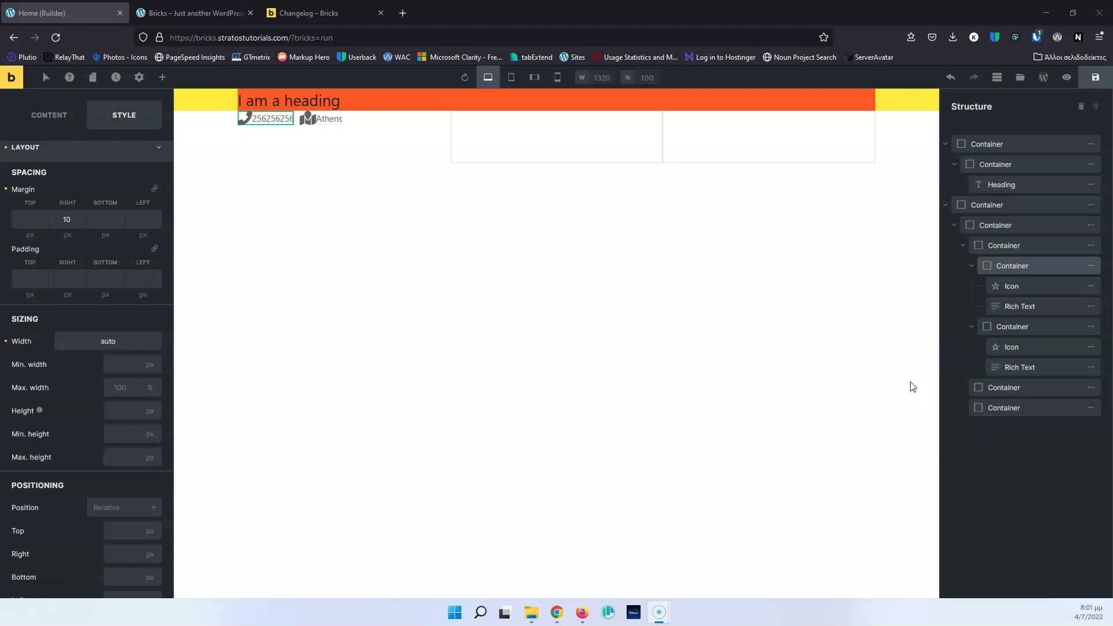
click(912, 387)
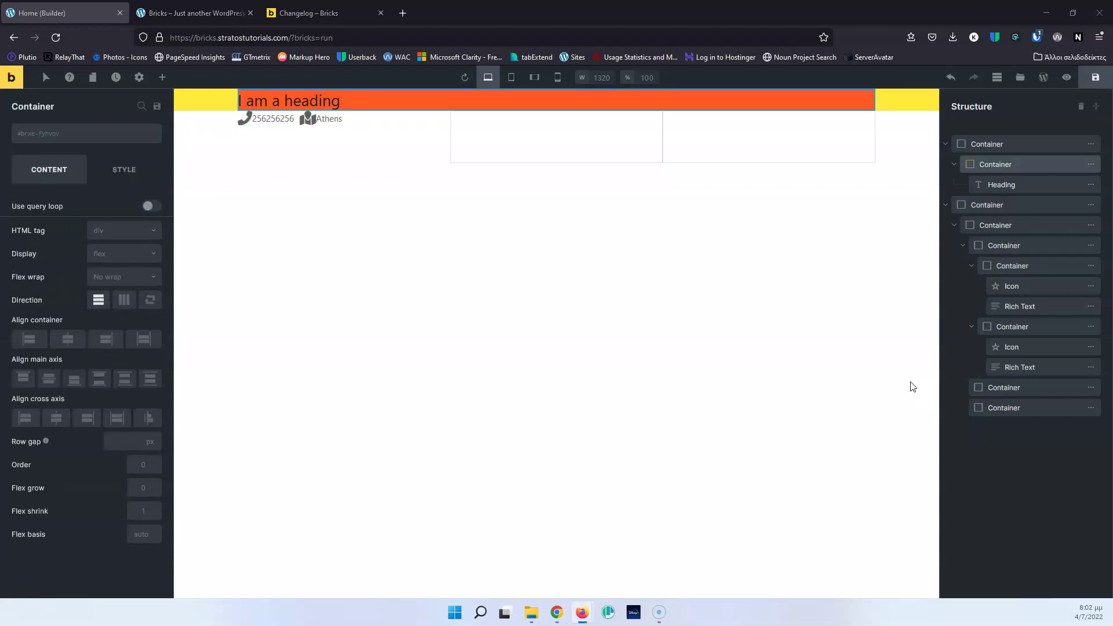
Step: Open the header container's style settings and preview the page at Mobile portrait, then Desktop
click(1042, 145)
click(139, 169)
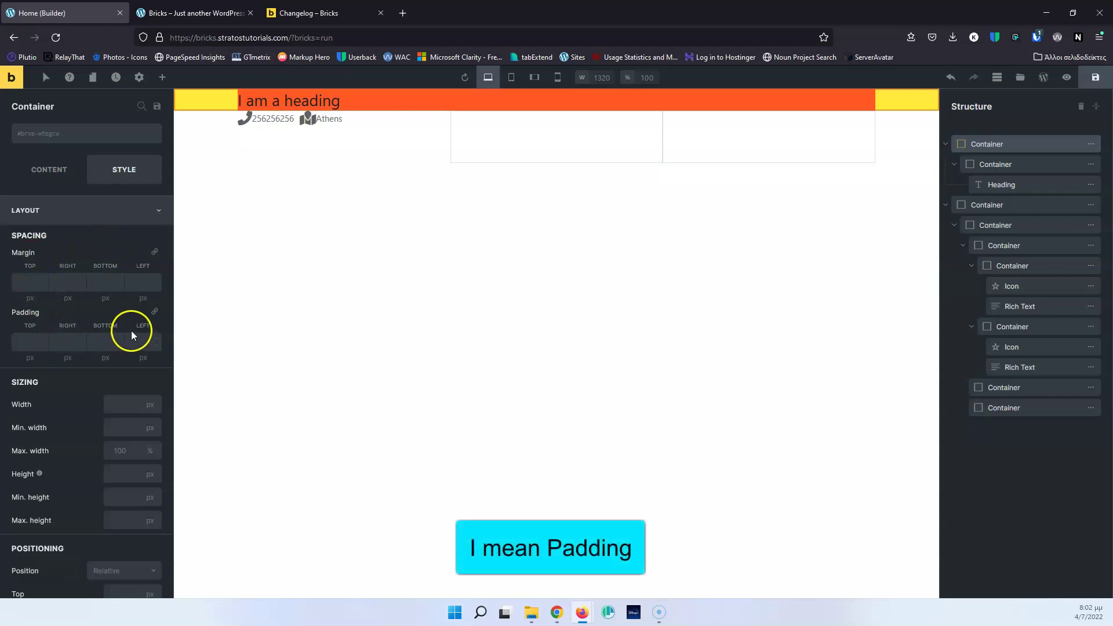
click(556, 77)
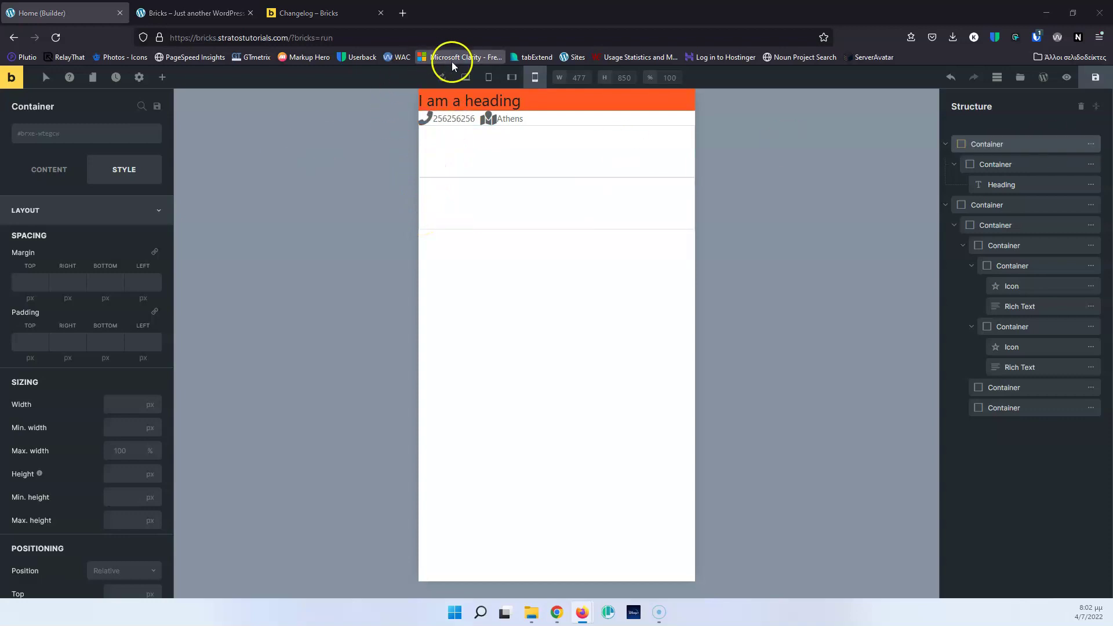
click(469, 80)
click(1049, 141)
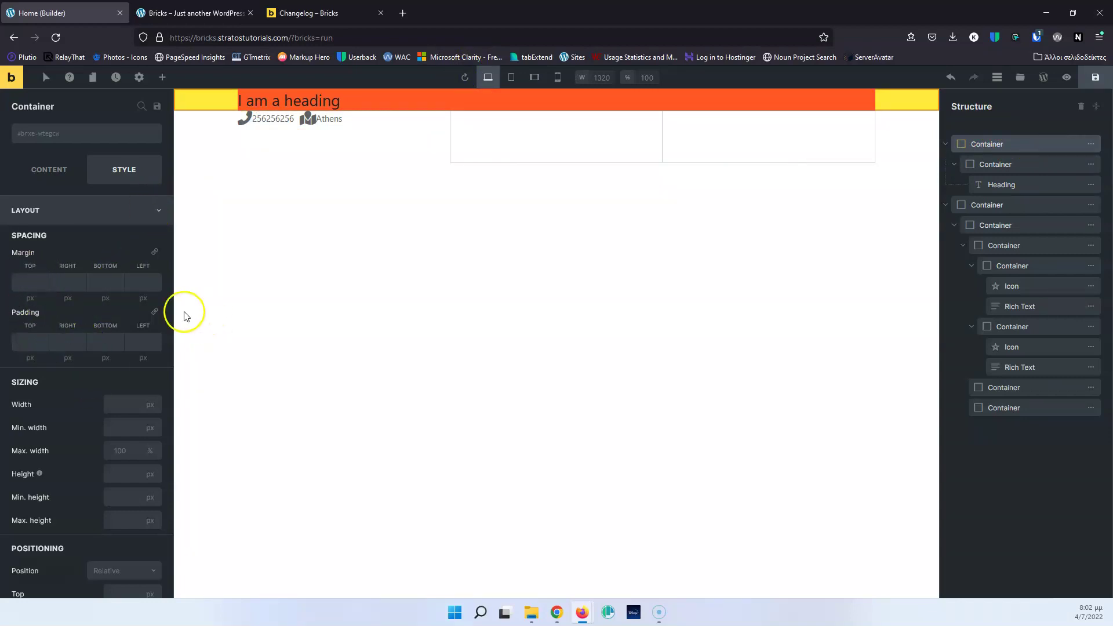
Step: Give the header container 20 px right and left padding, check Mobile portrait, then exit the builder
click(59, 343)
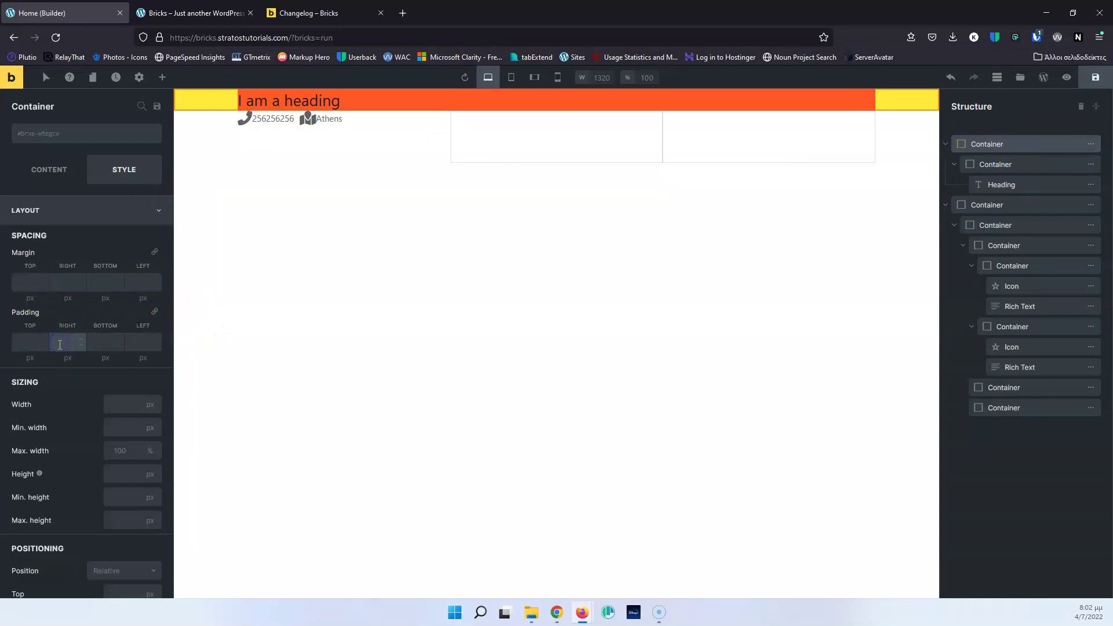
text(20)
click(135, 341)
text(20)
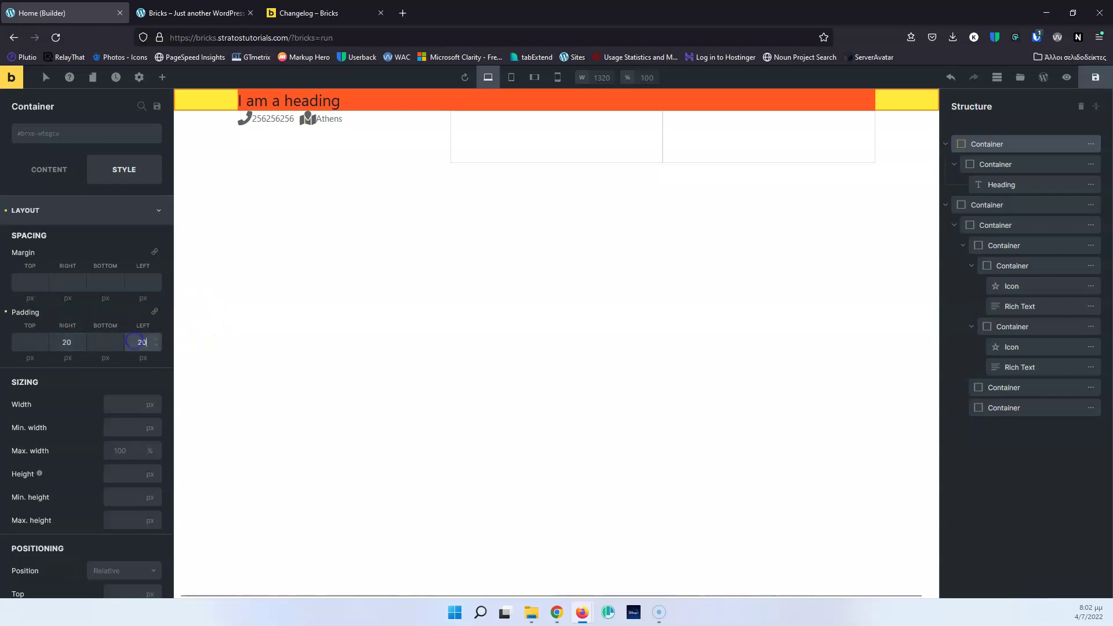
click(751, 181)
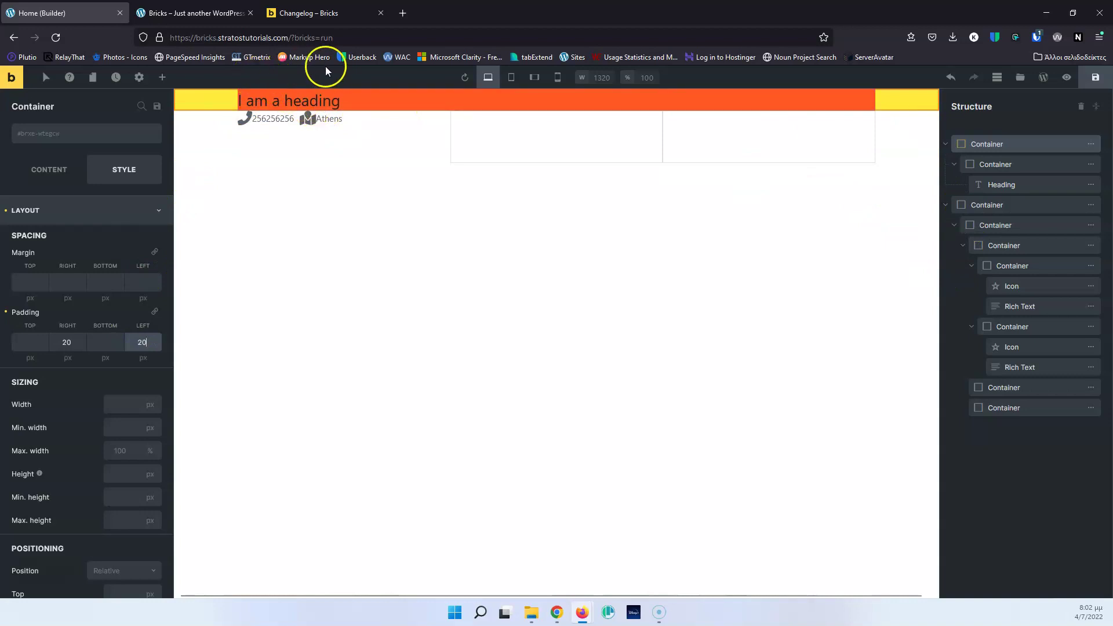
click(557, 77)
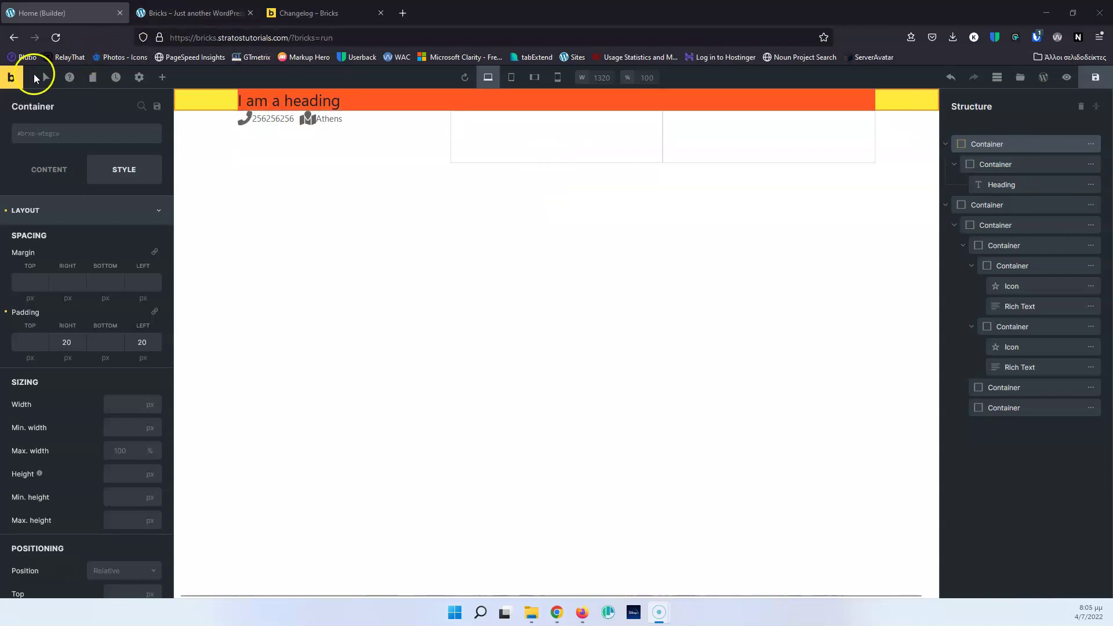
click(9, 84)
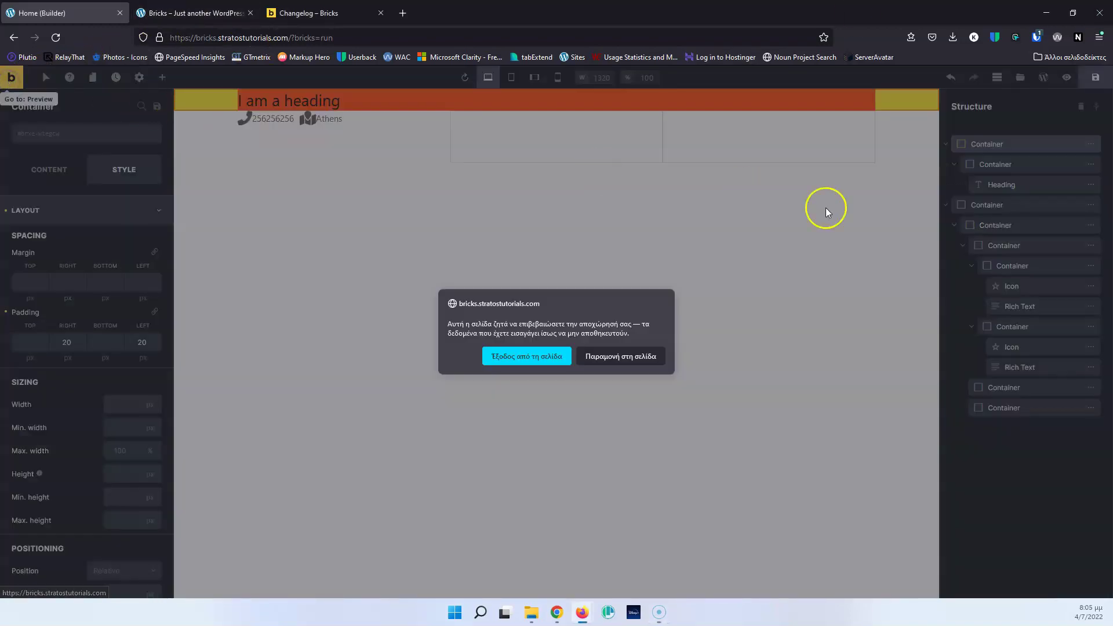
Step: Leave the builder for the WordPress admin and go to the installed themes page
click(630, 357)
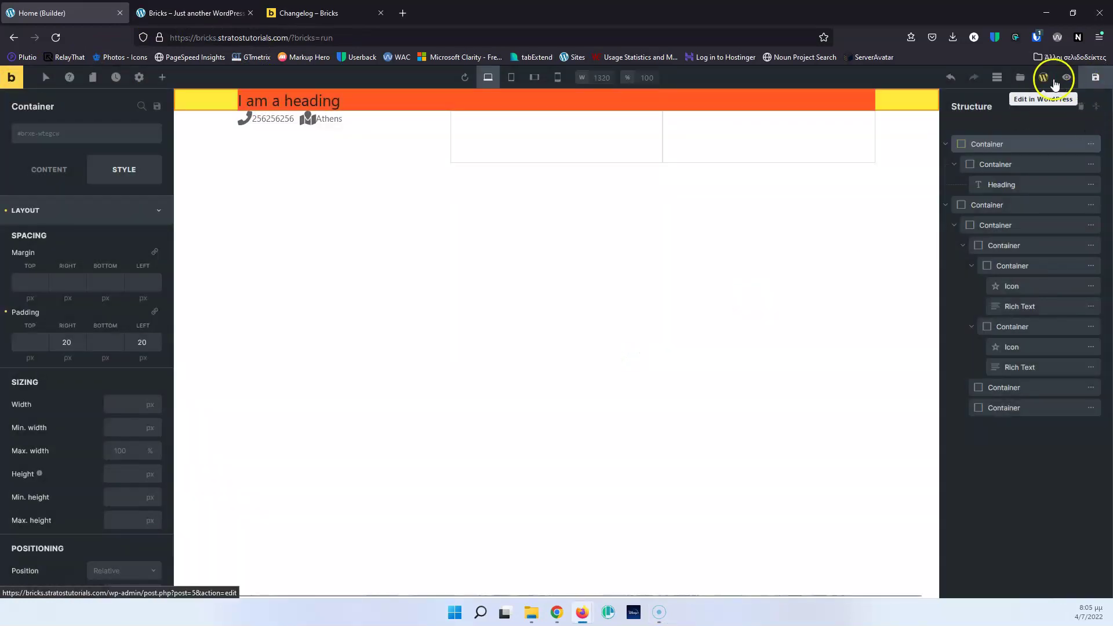
click(1043, 78)
click(532, 356)
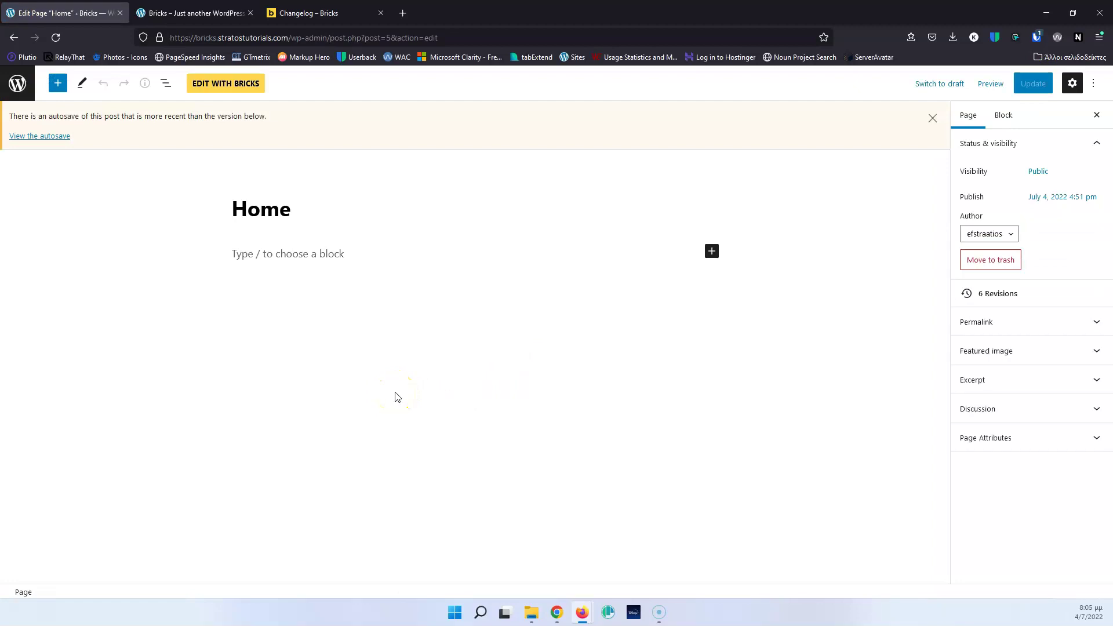
click(17, 84)
mouse_move(40, 330)
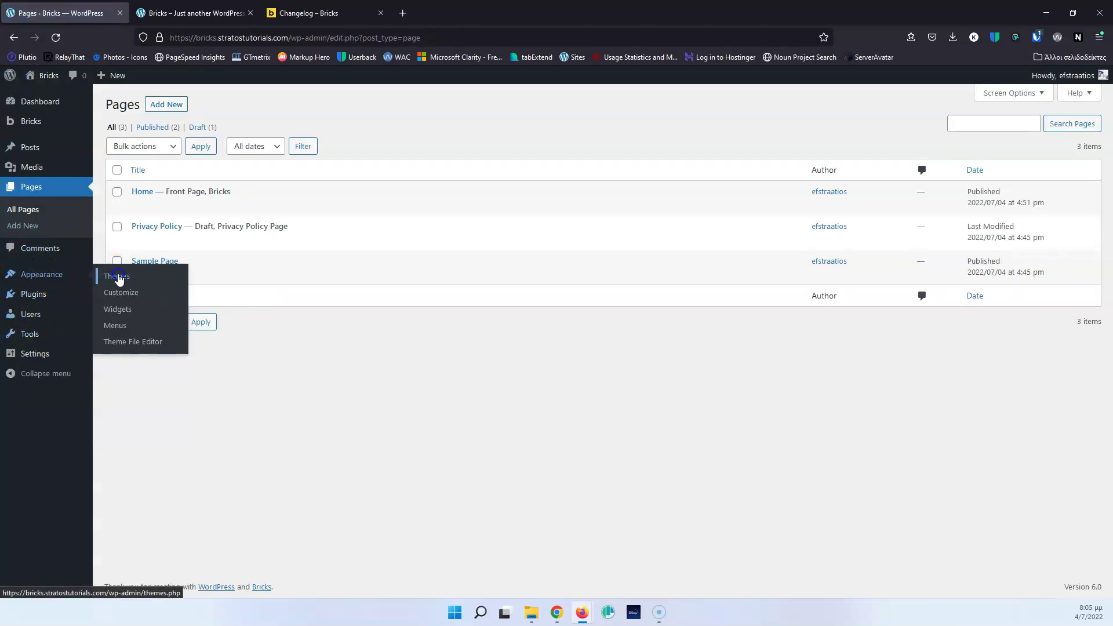
click(109, 281)
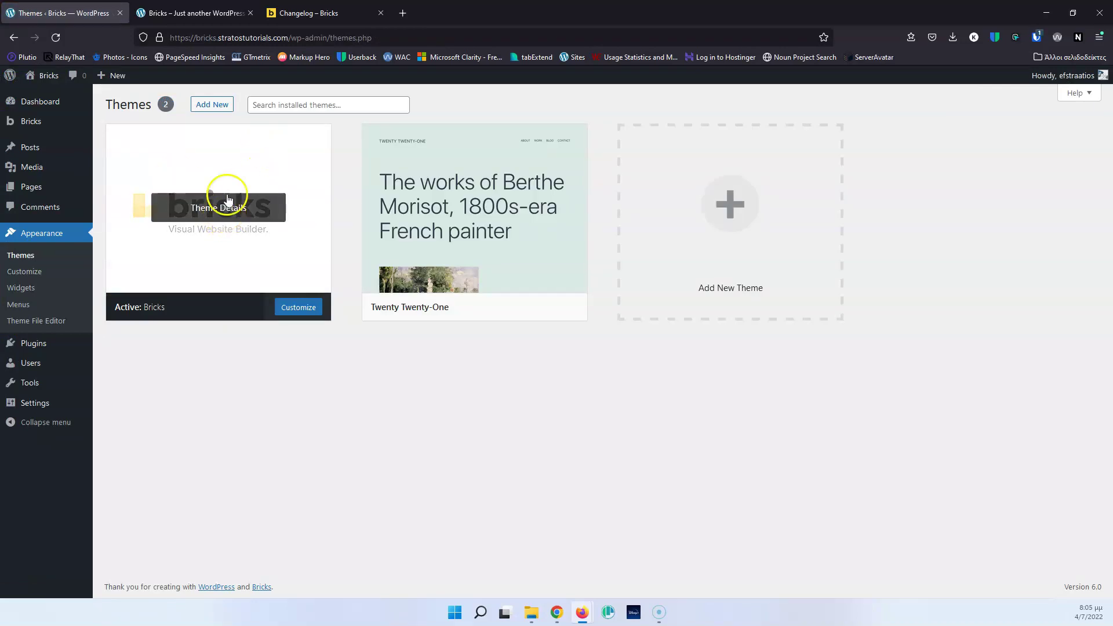
Step: Upload bricks.1.5-beta.zip and replace the active Bricks theme with it
click(214, 105)
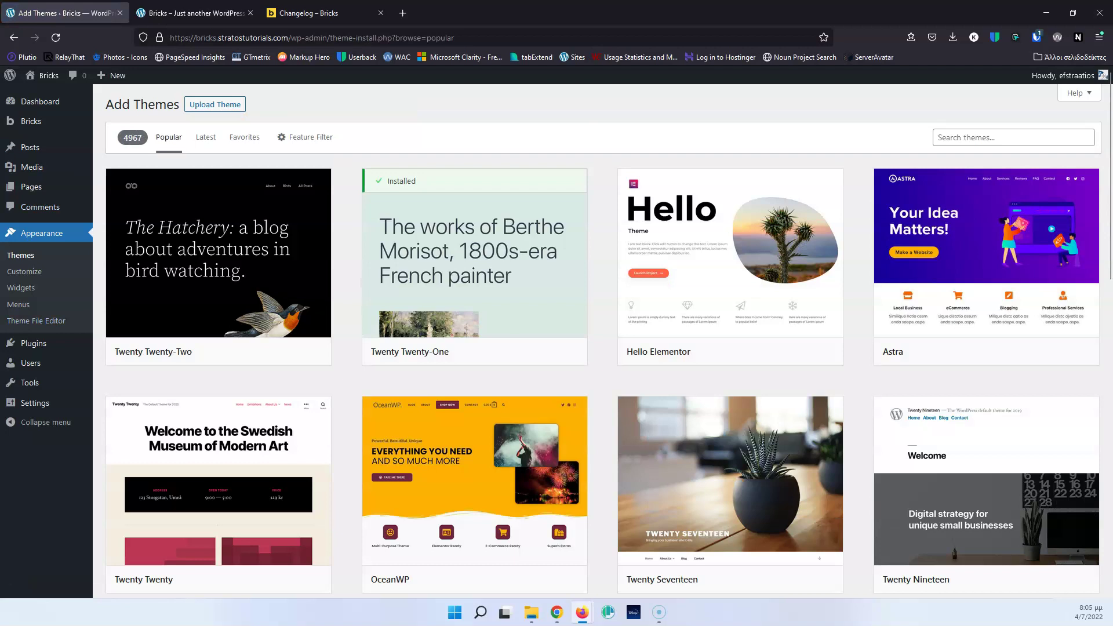
click(214, 105)
click(544, 210)
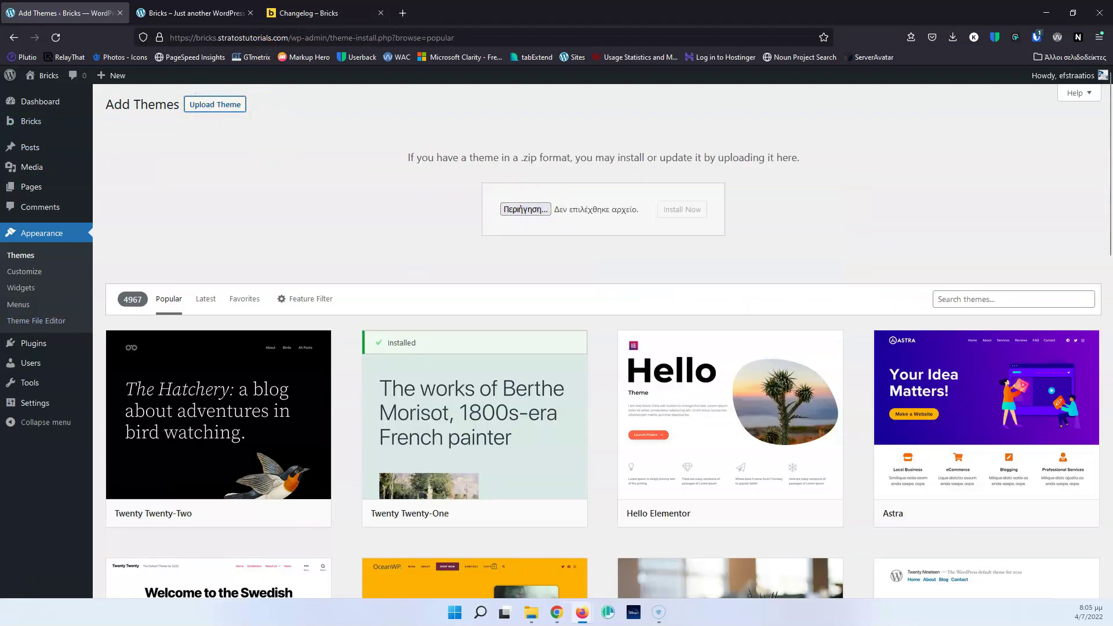
drag(385, 199, 528, 216)
click(682, 209)
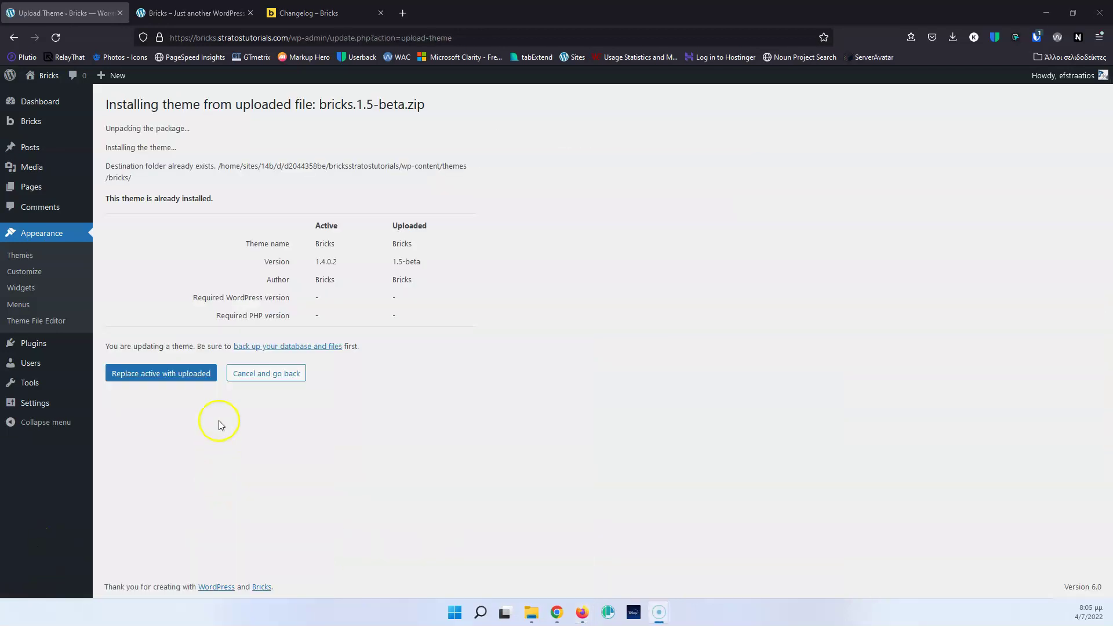
click(186, 374)
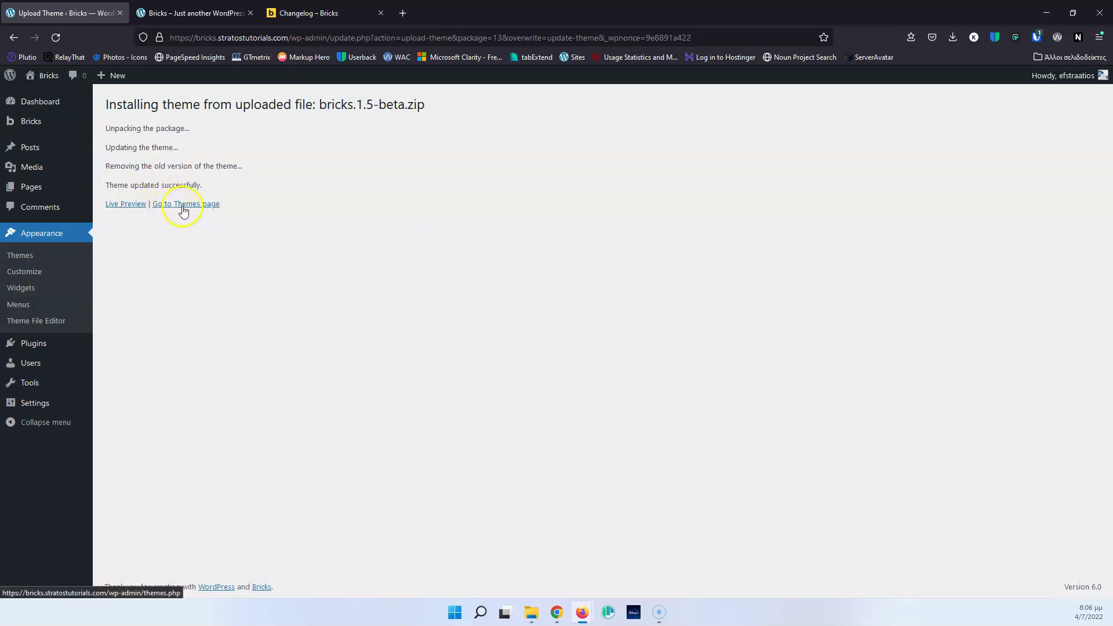
Step: Check the installed Bricks theme's details to confirm the new version
click(183, 207)
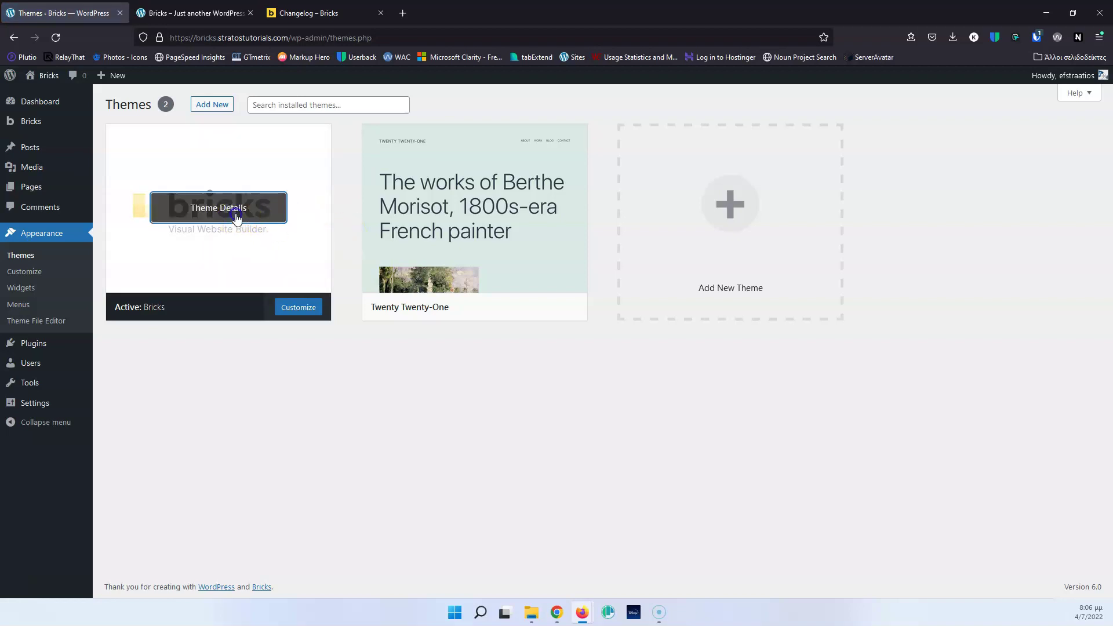
click(236, 214)
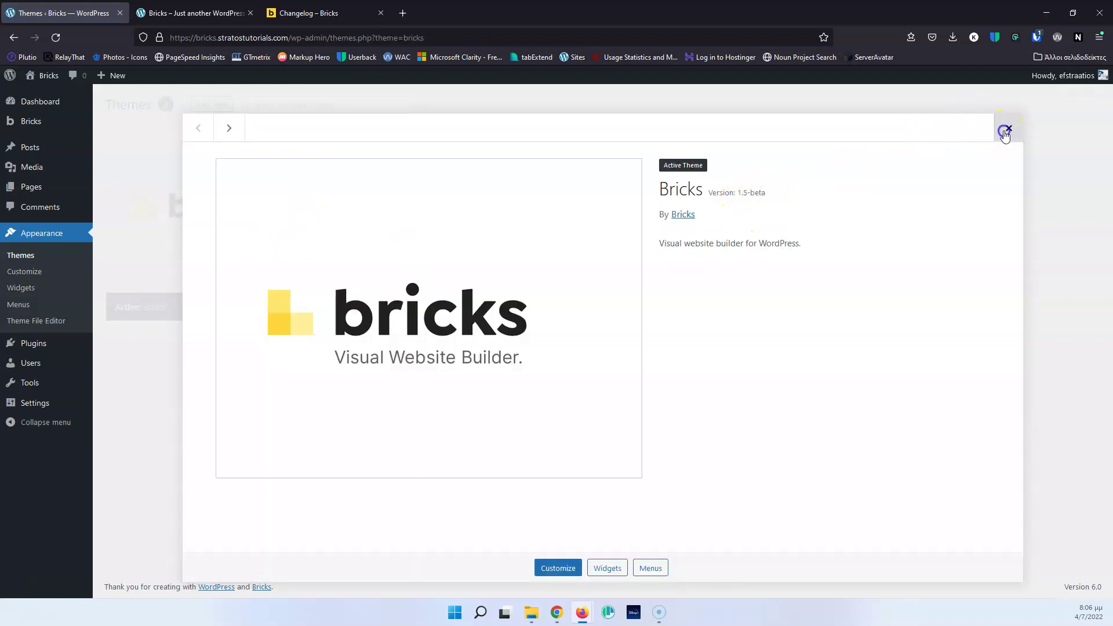
click(1008, 129)
Step: Open the Home page from All Pages in the Bricks builder
mouse_move(35, 186)
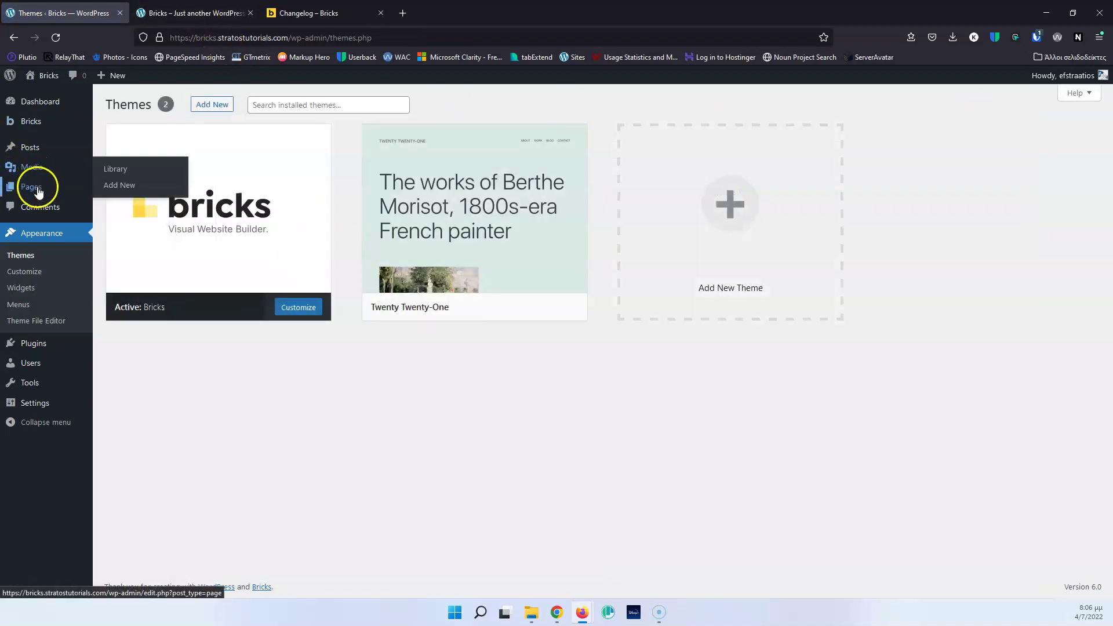
click(120, 190)
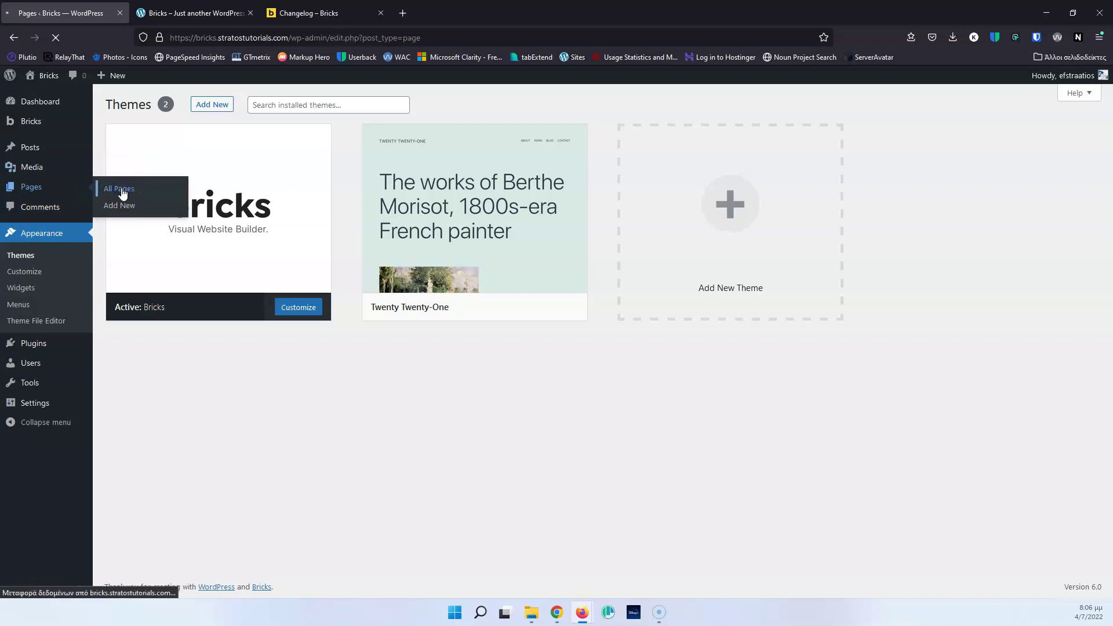
click(270, 207)
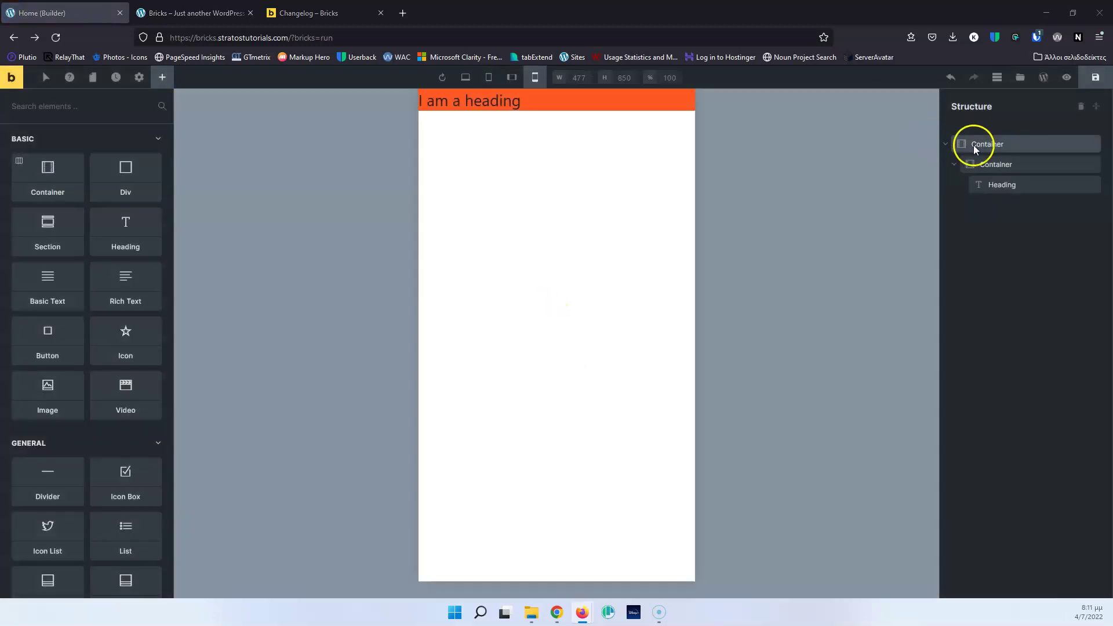
Step: Delete the container with its heading and save the empty page
right_click(1040, 144)
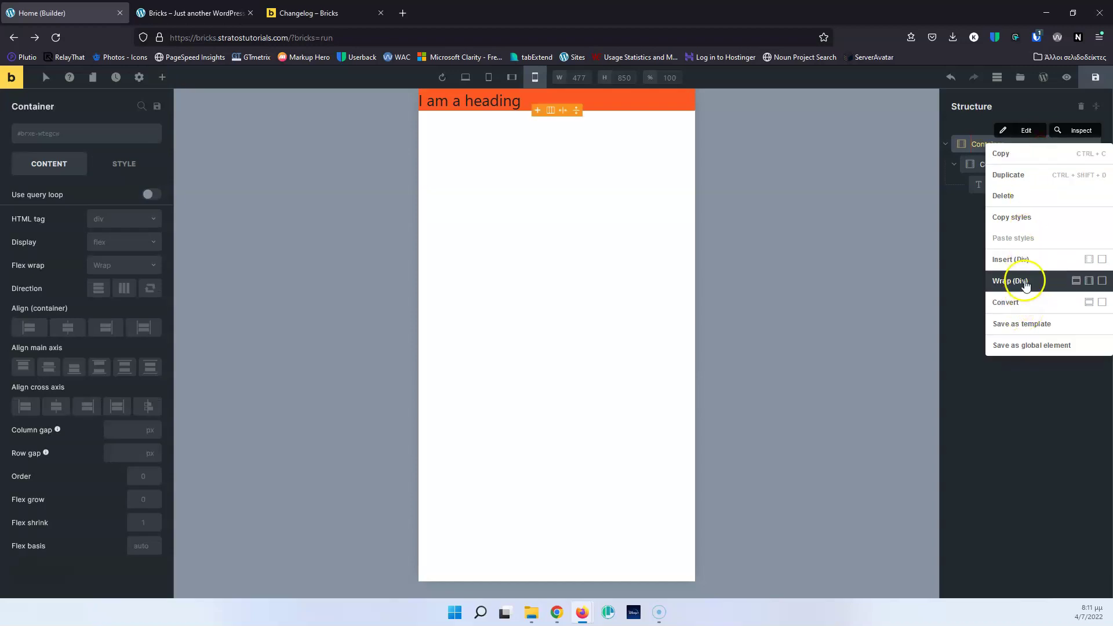
click(1029, 195)
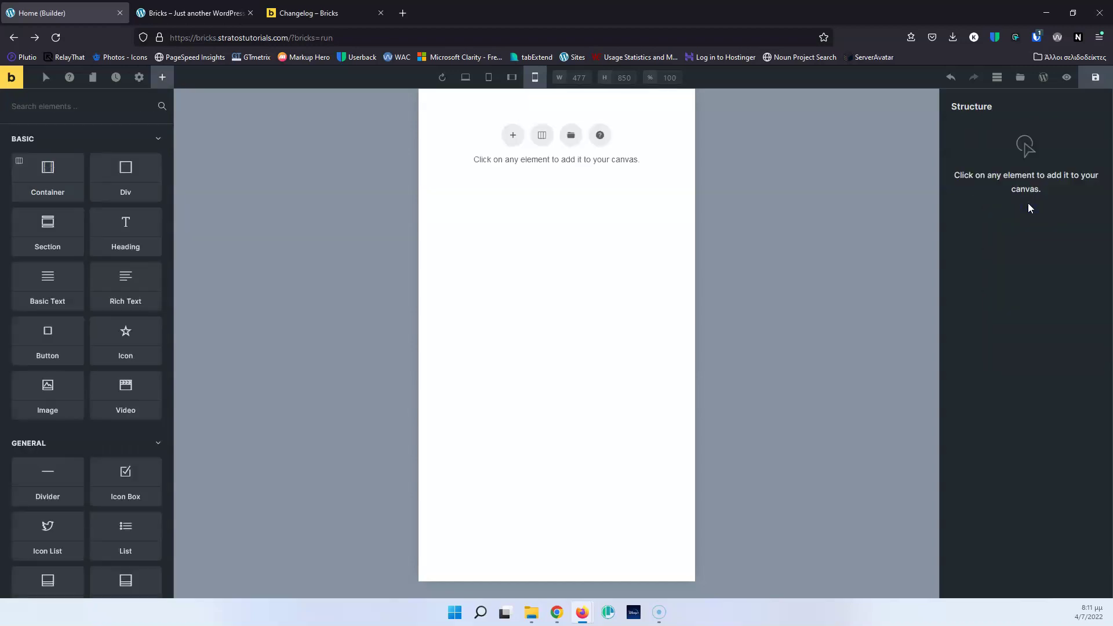
click(1095, 77)
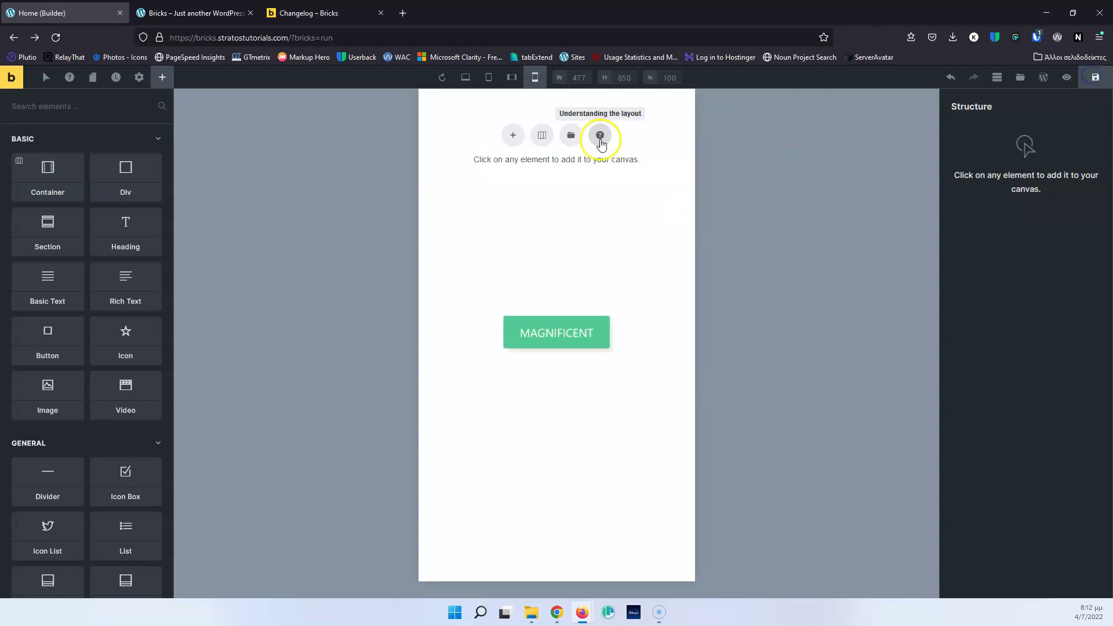
Step: Check the empty page on the front end, then return to the Desktop breakpoint
click(196, 14)
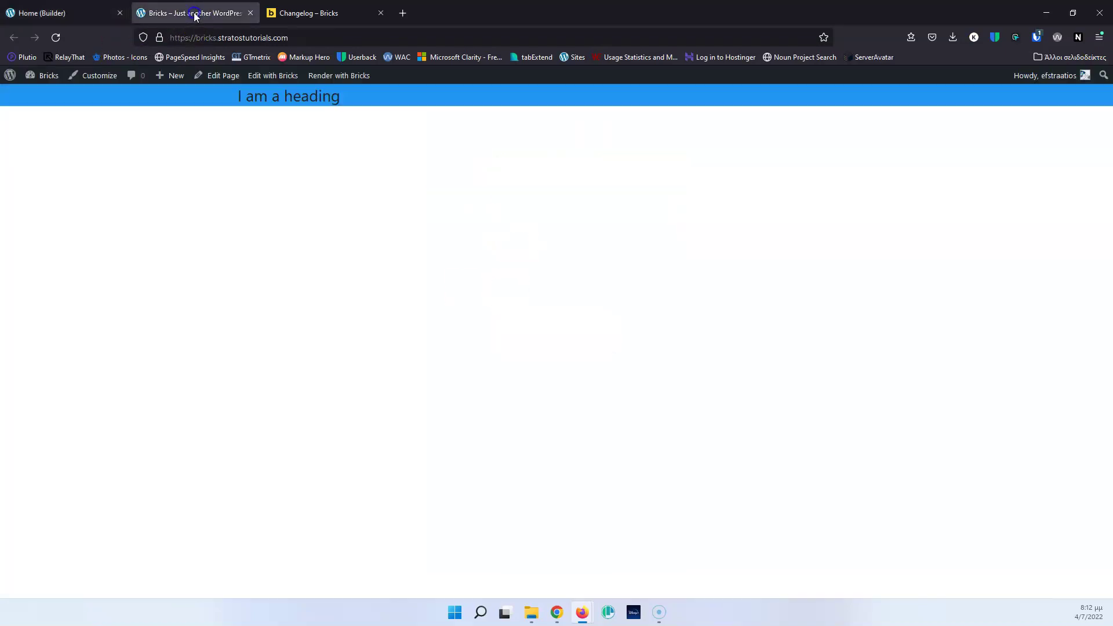
click(69, 11)
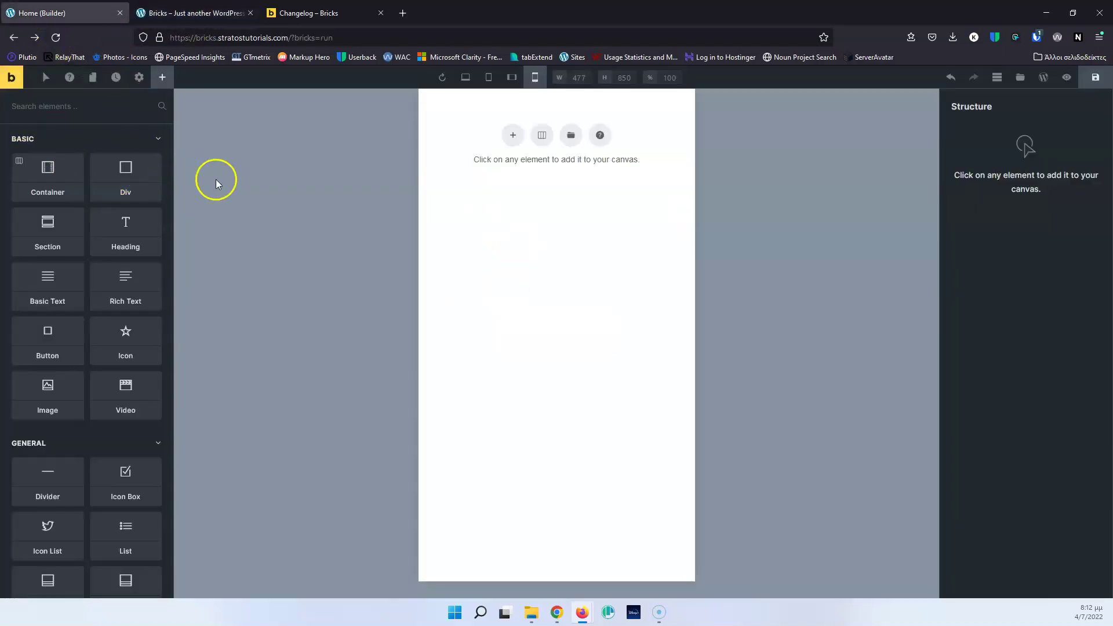
click(465, 77)
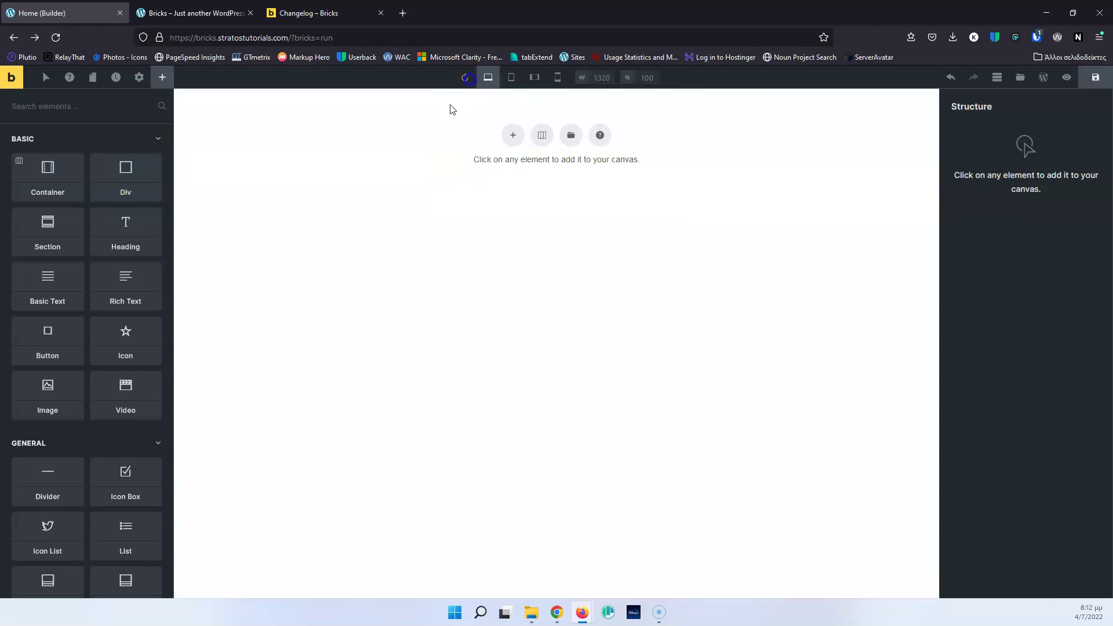
Step: Add a Section with a nested Container, then select the Section's style settings
click(51, 231)
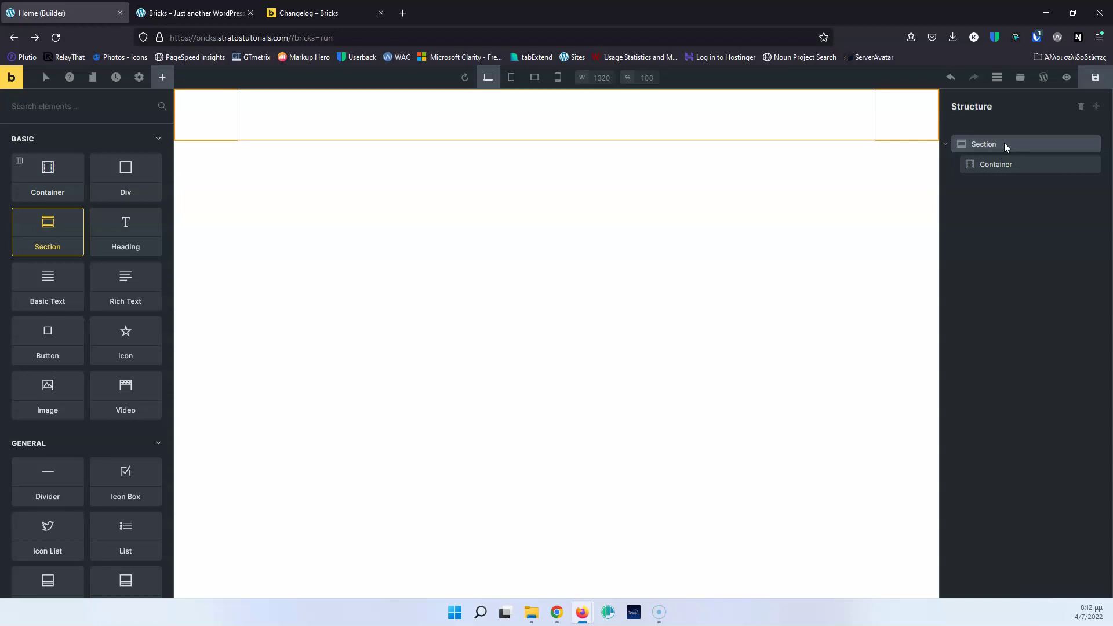
click(1017, 163)
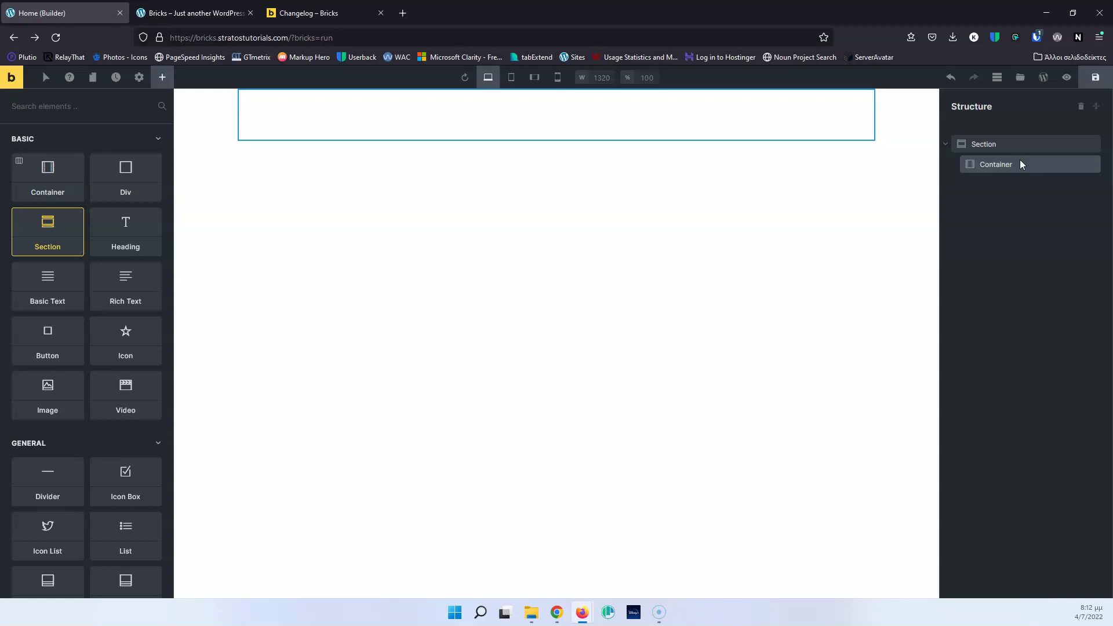
click(1017, 147)
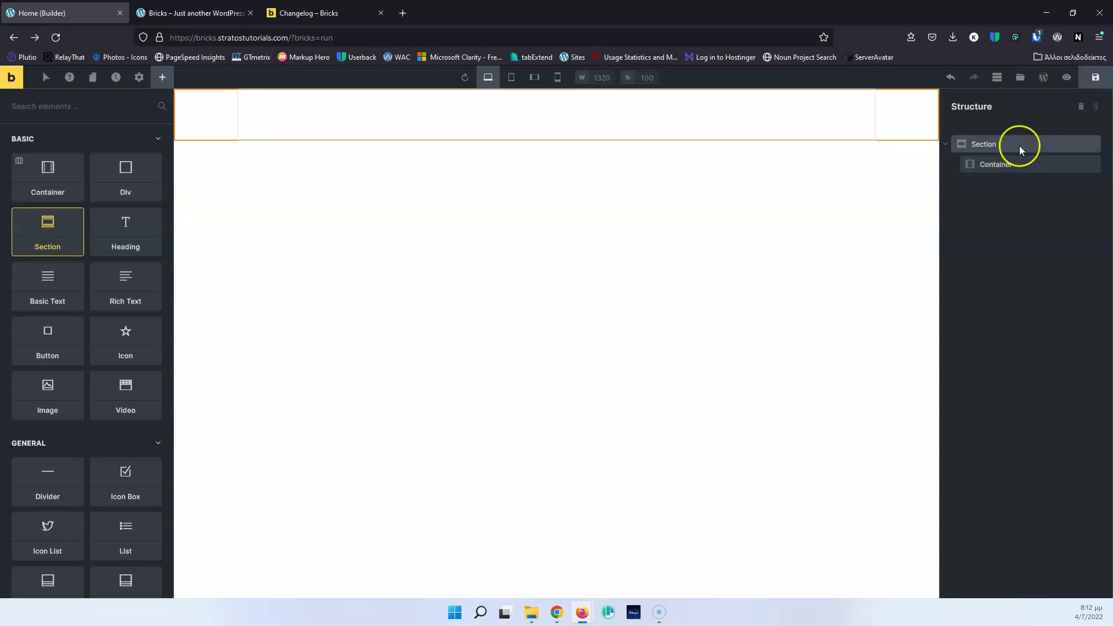
click(126, 343)
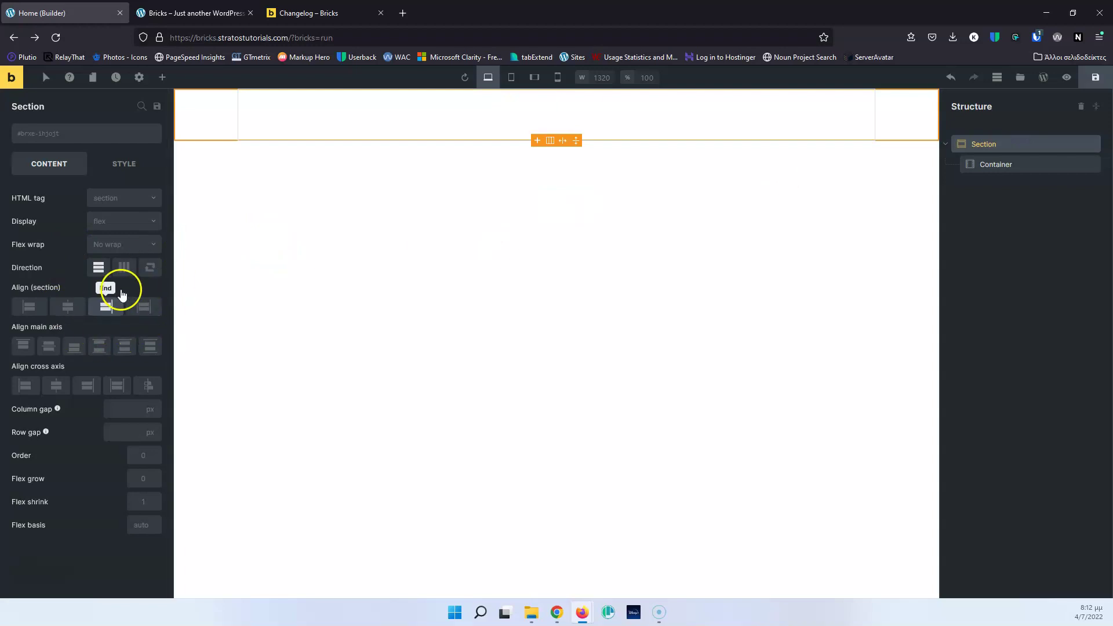
click(124, 164)
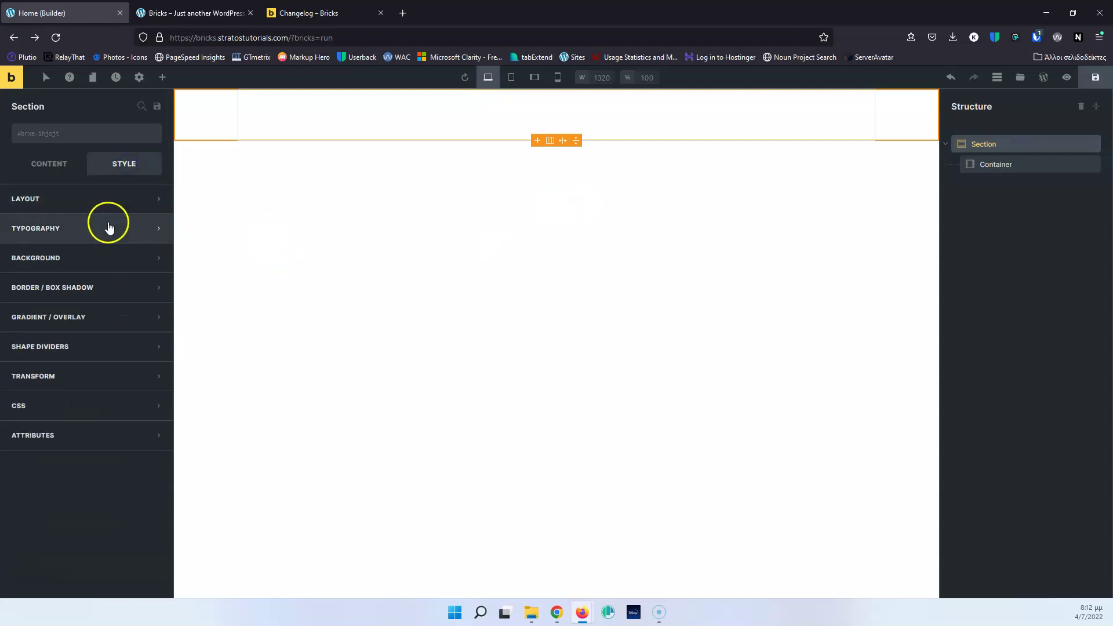
Step: Give the Section a blue #2196f3 background color and save
click(89, 257)
click(154, 286)
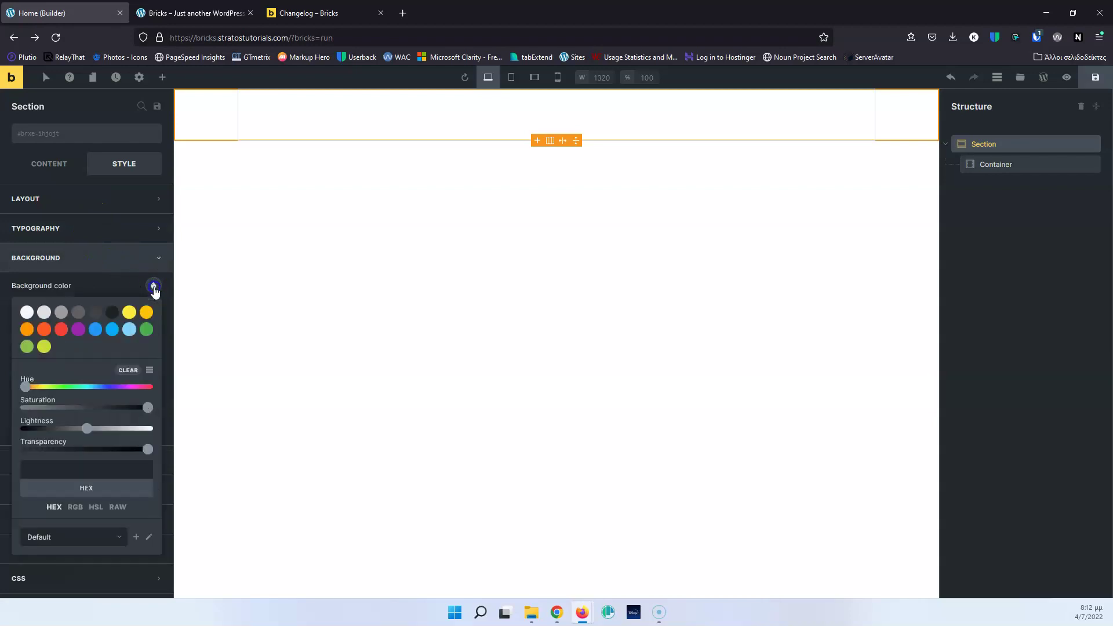
click(95, 329)
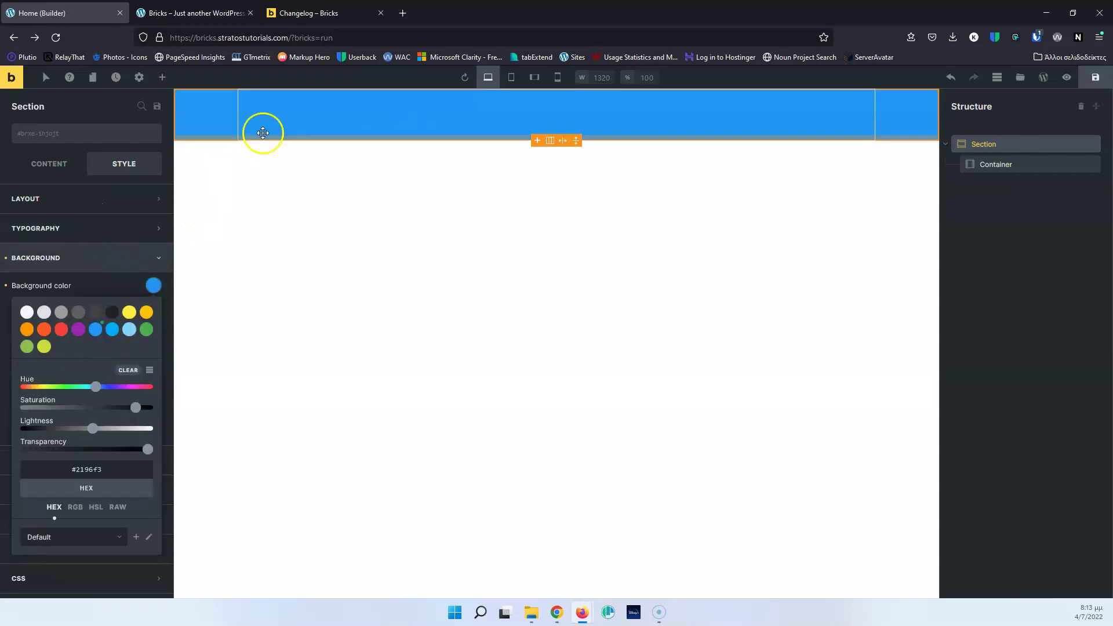
click(1085, 80)
Step: Reload the front-end page to confirm the blue section, then return to the builder
click(232, 14)
click(55, 38)
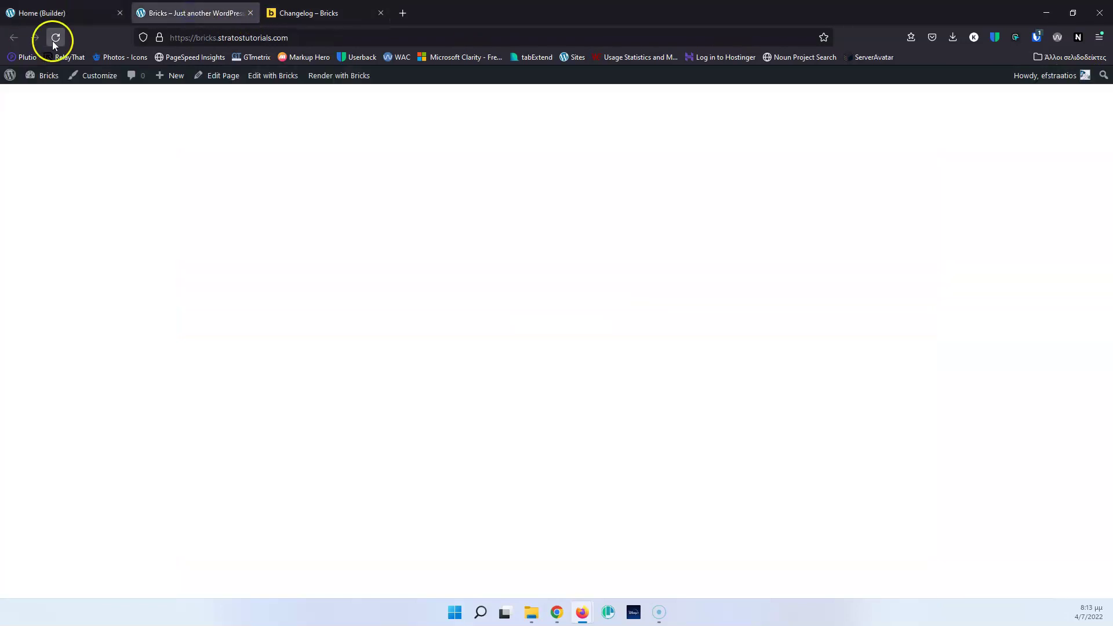
click(57, 35)
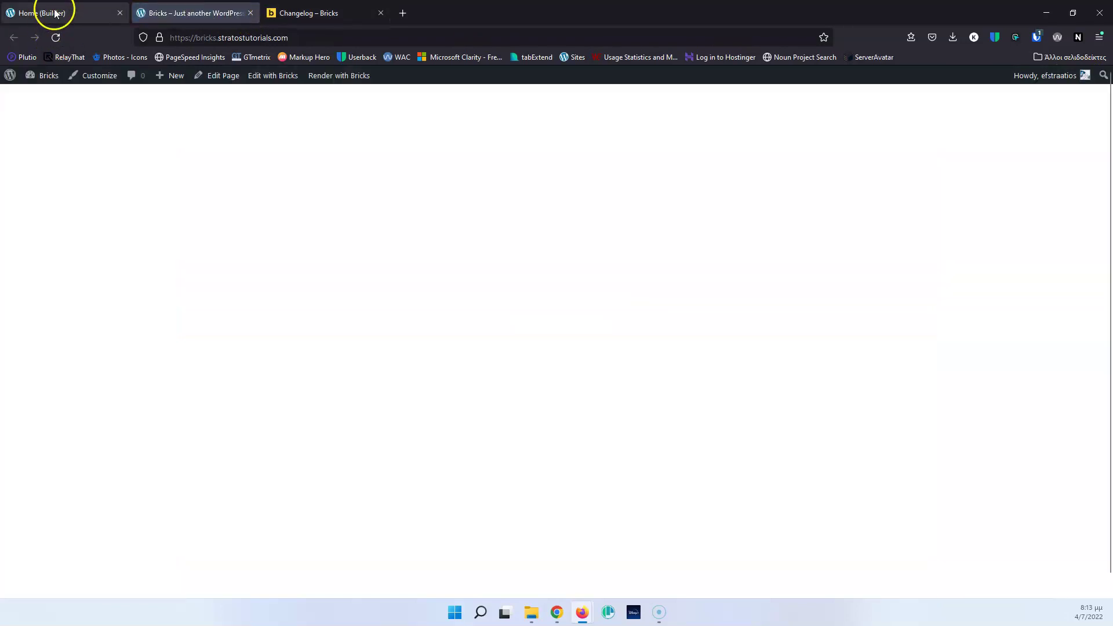
click(55, 12)
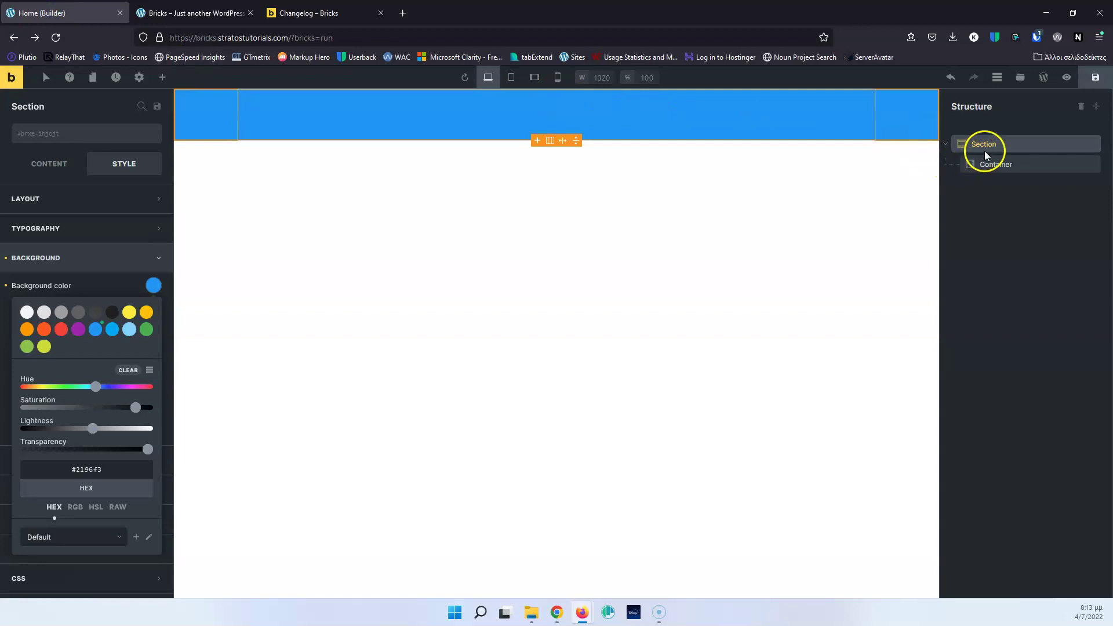
click(162, 77)
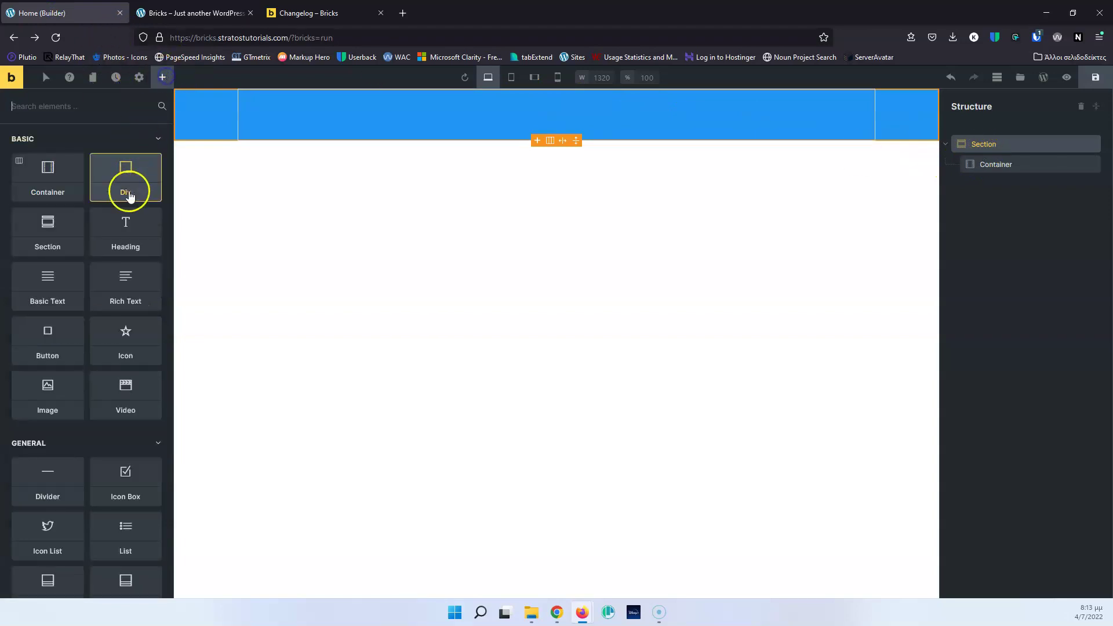
Step: Add an 'I am a heading' Heading inside the section's Container and save
click(125, 234)
mouse_move(989, 184)
mouse_down()
mouse_move(983, 176)
mouse_move(967, 185)
mouse_up()
mouse_move(984, 184)
mouse_down()
mouse_move(996, 165)
mouse_move(997, 175)
mouse_up()
click(1092, 81)
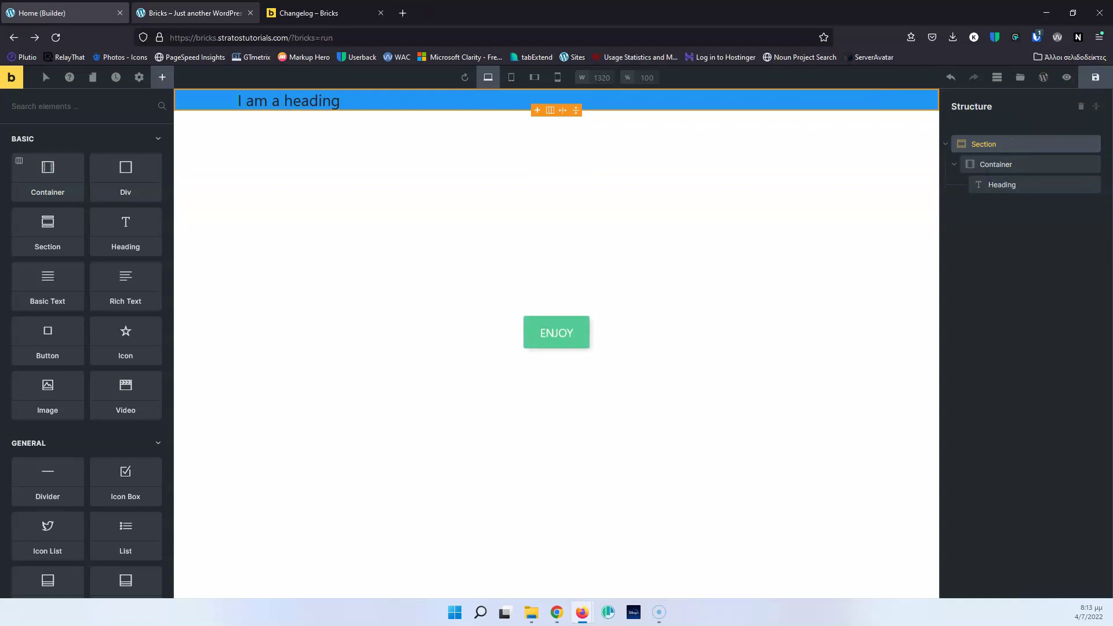
Step: Check the heading on the front end and preview the page at mobile and desktop widths
click(195, 12)
click(56, 38)
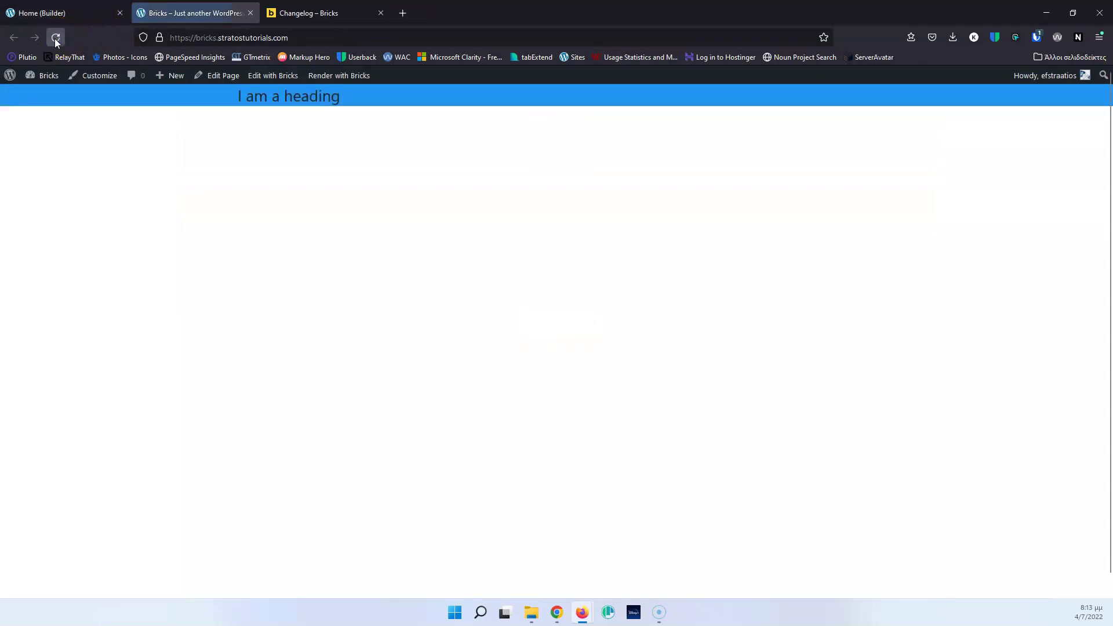
click(90, 9)
click(534, 77)
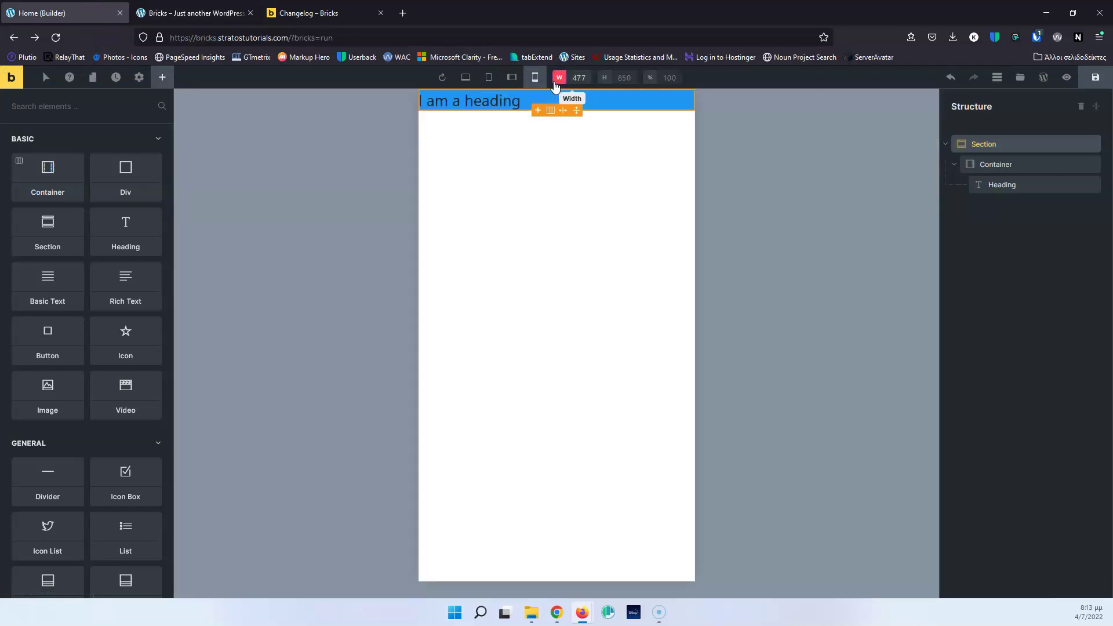
click(465, 79)
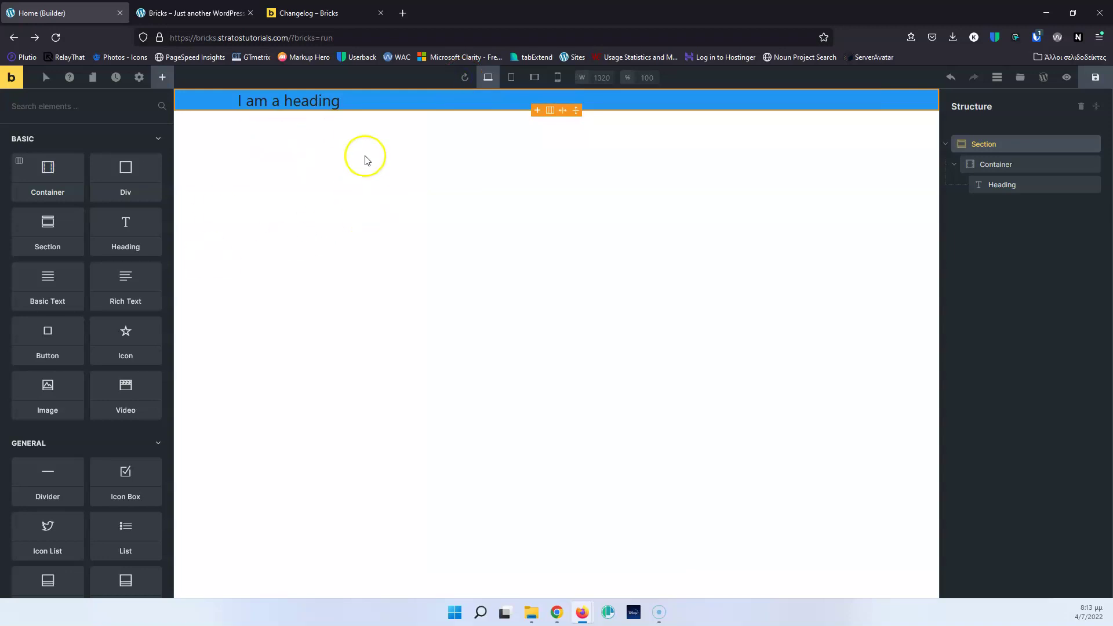
click(138, 77)
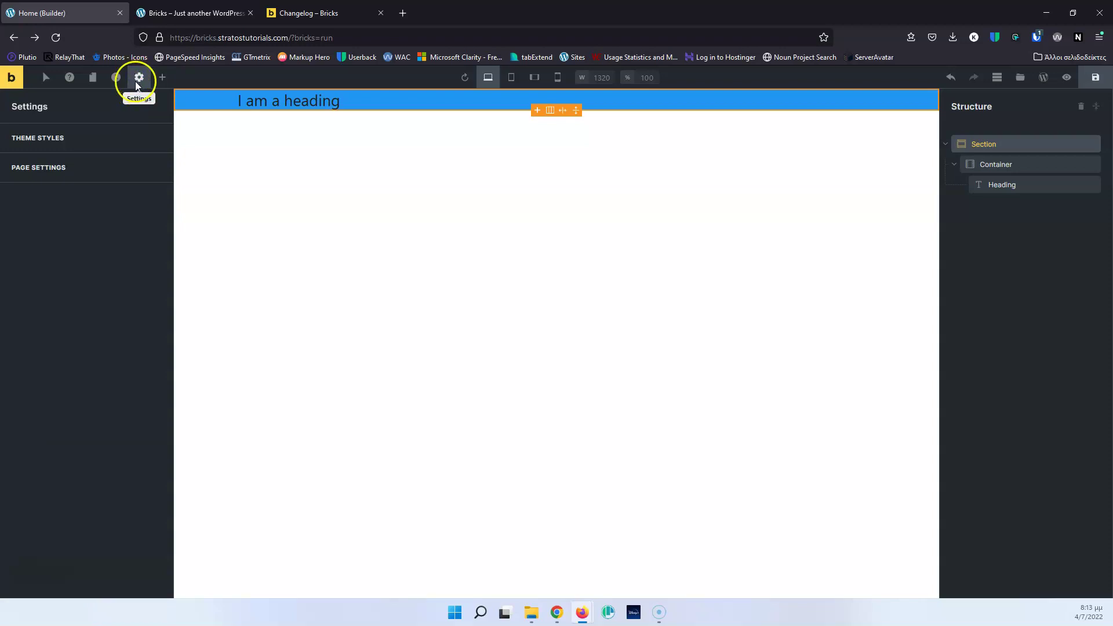
Step: Create a new theme style named 'Test'
click(93, 139)
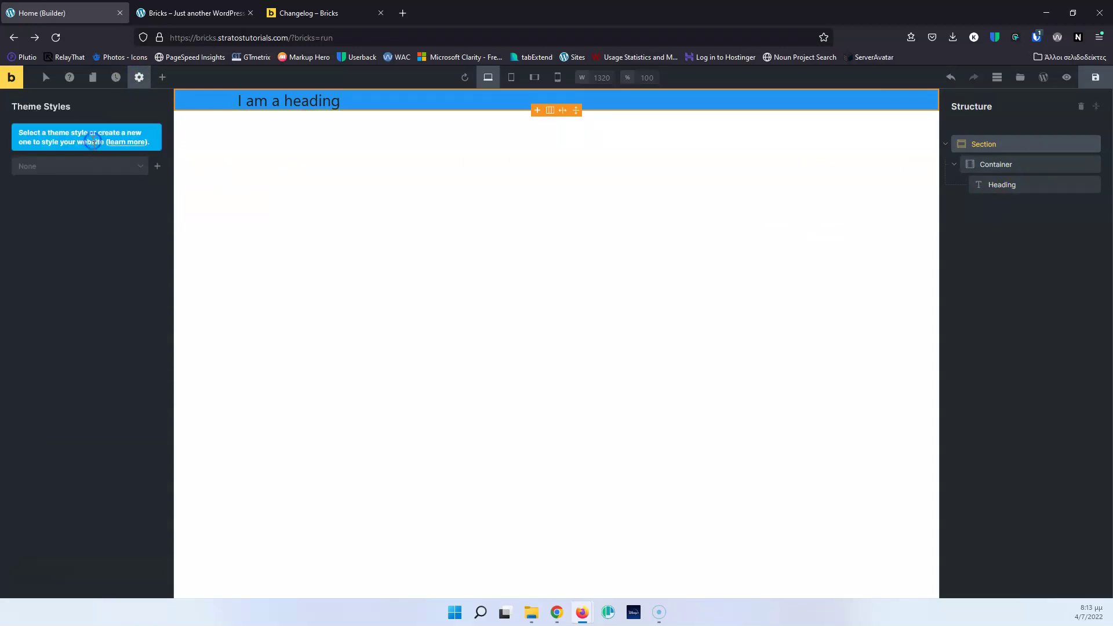
click(156, 169)
click(57, 134)
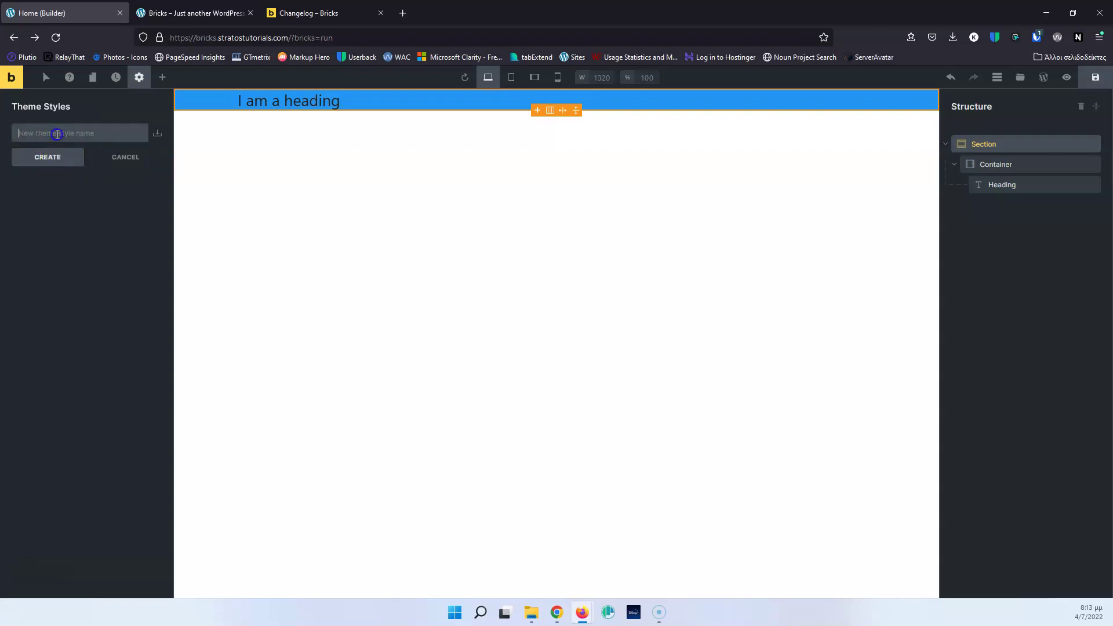
text(Test)
click(49, 155)
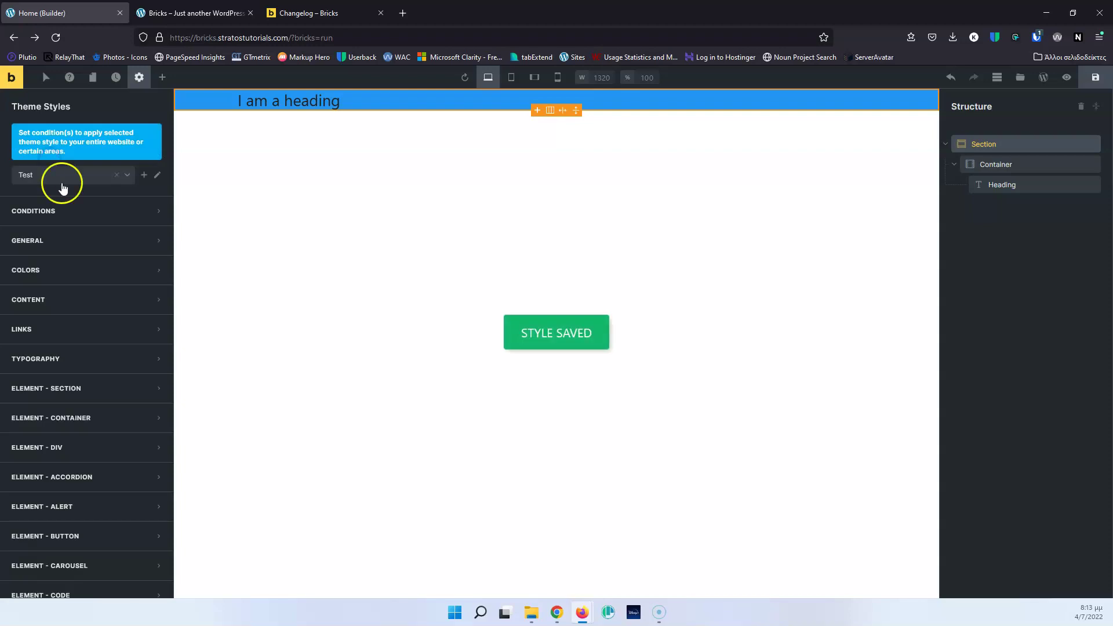
Step: Set section padding to 75px top and bottom and 20px left and right
click(109, 390)
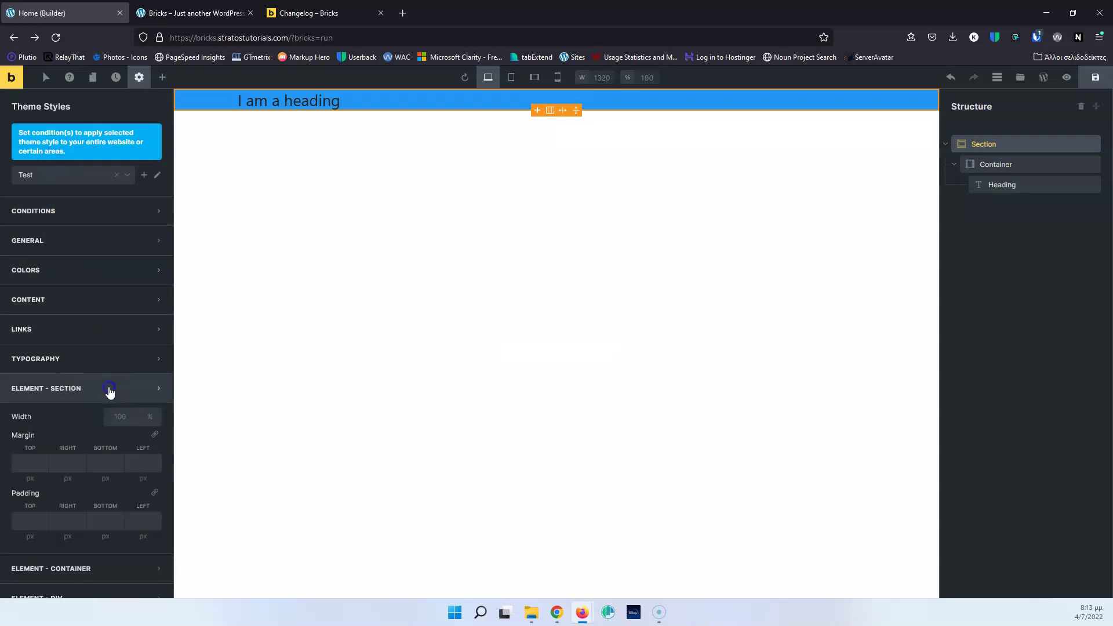
scroll(82, 355, down, 3)
click(63, 364)
text(20)
click(138, 362)
text(20)
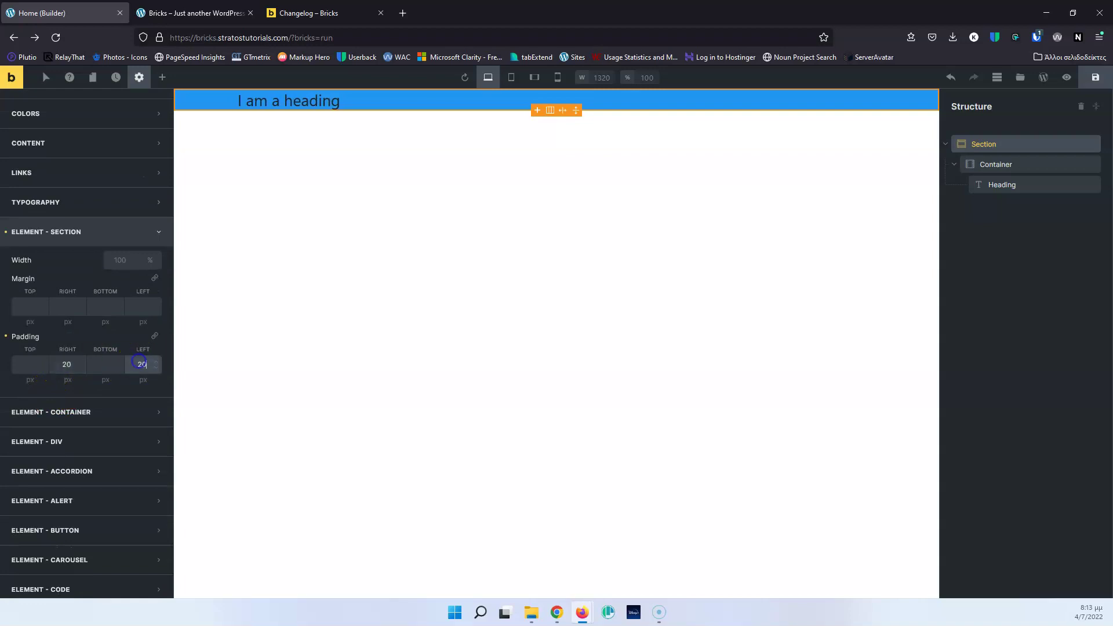
click(557, 77)
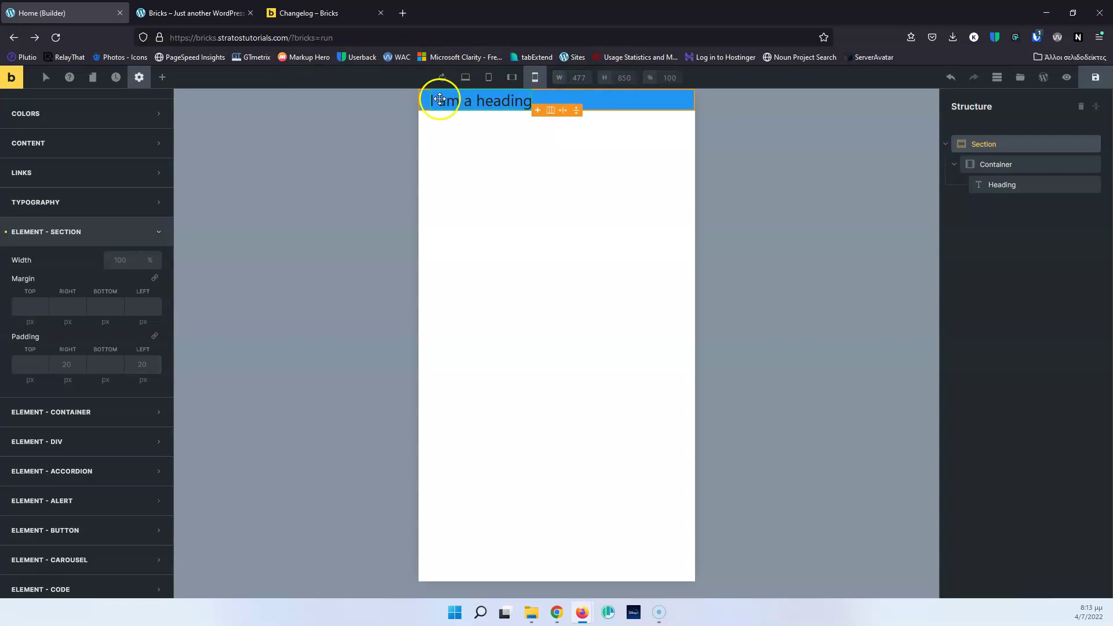
click(465, 77)
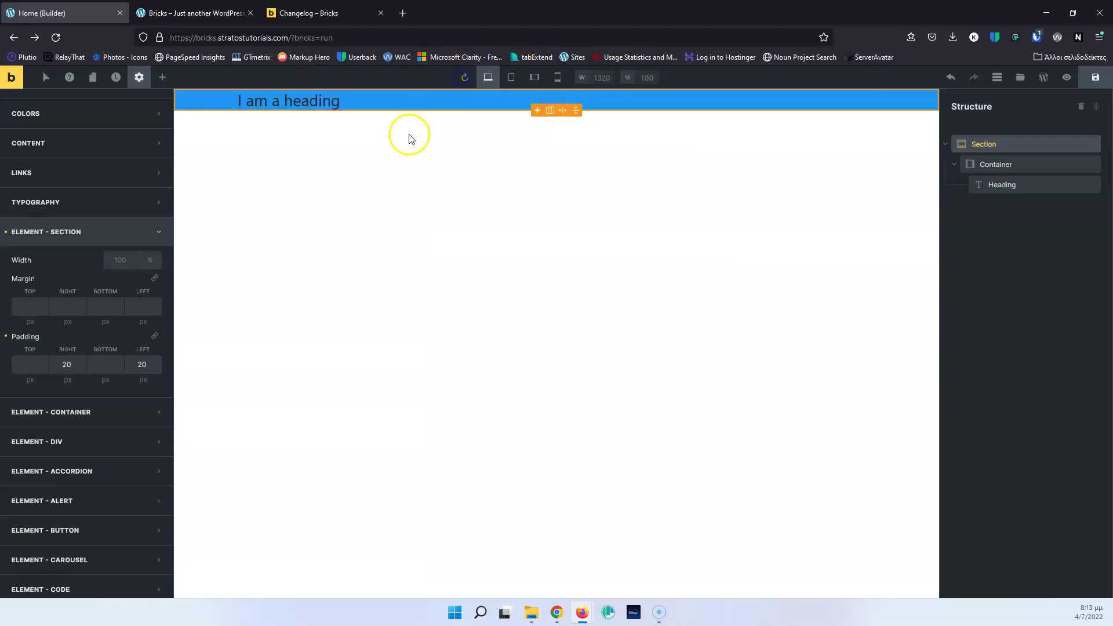
click(21, 366)
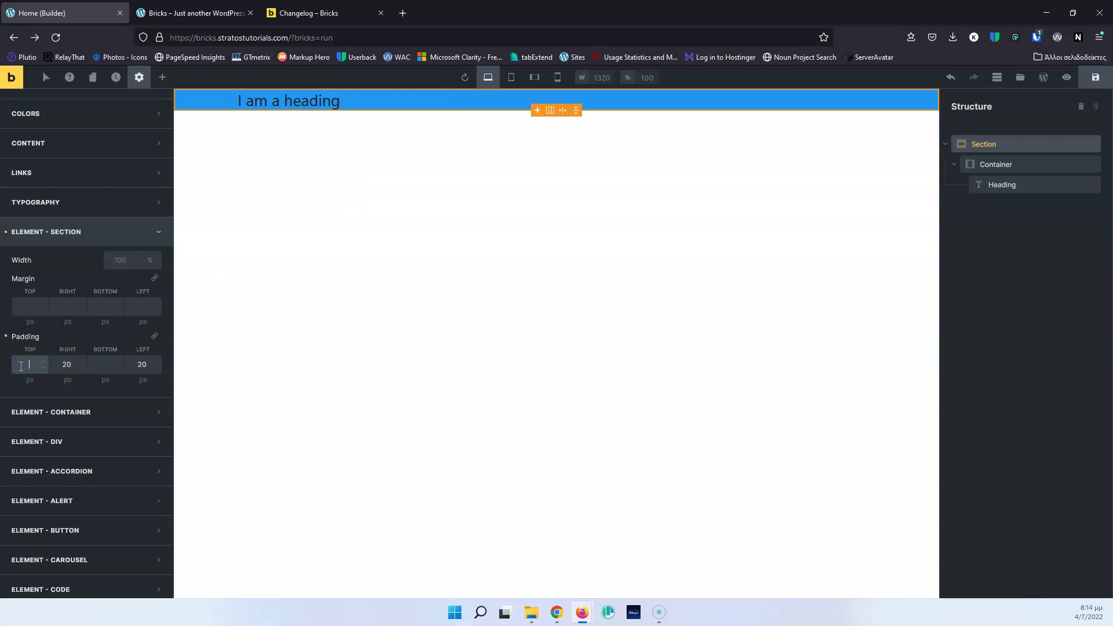
text(75)
click(96, 365)
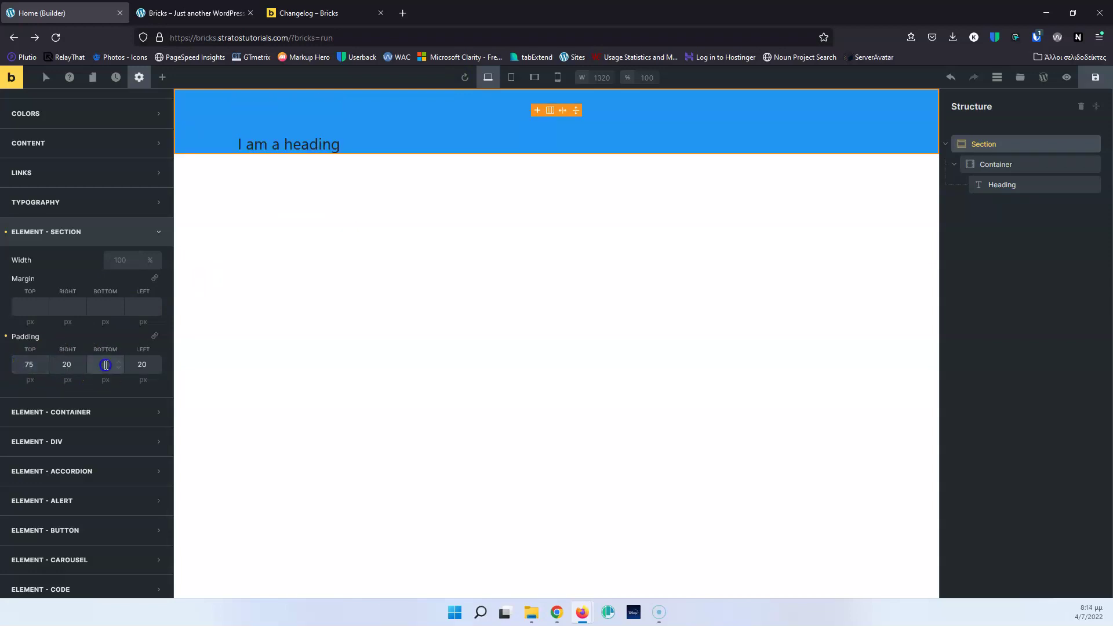
text(75)
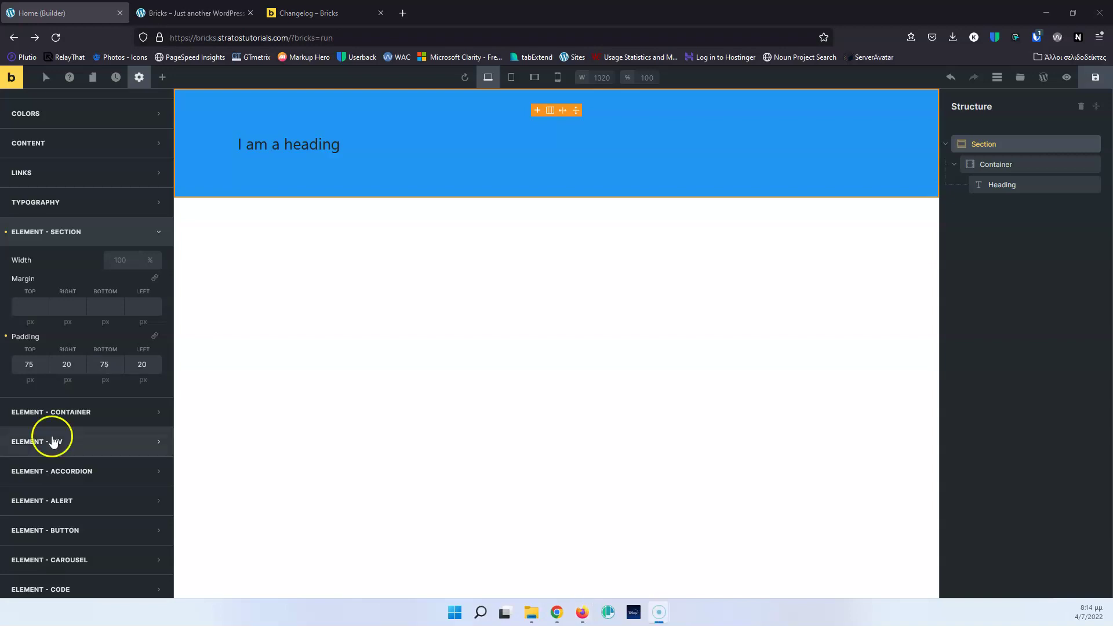
Step: Set the default Div width to auto in the Test style and save
click(92, 442)
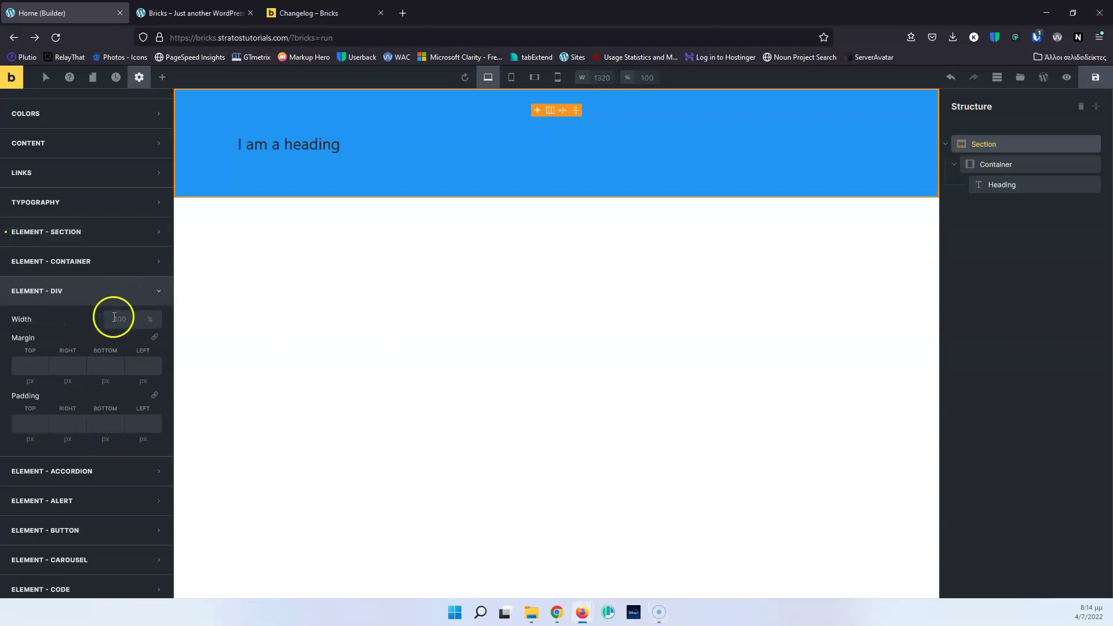
click(149, 319)
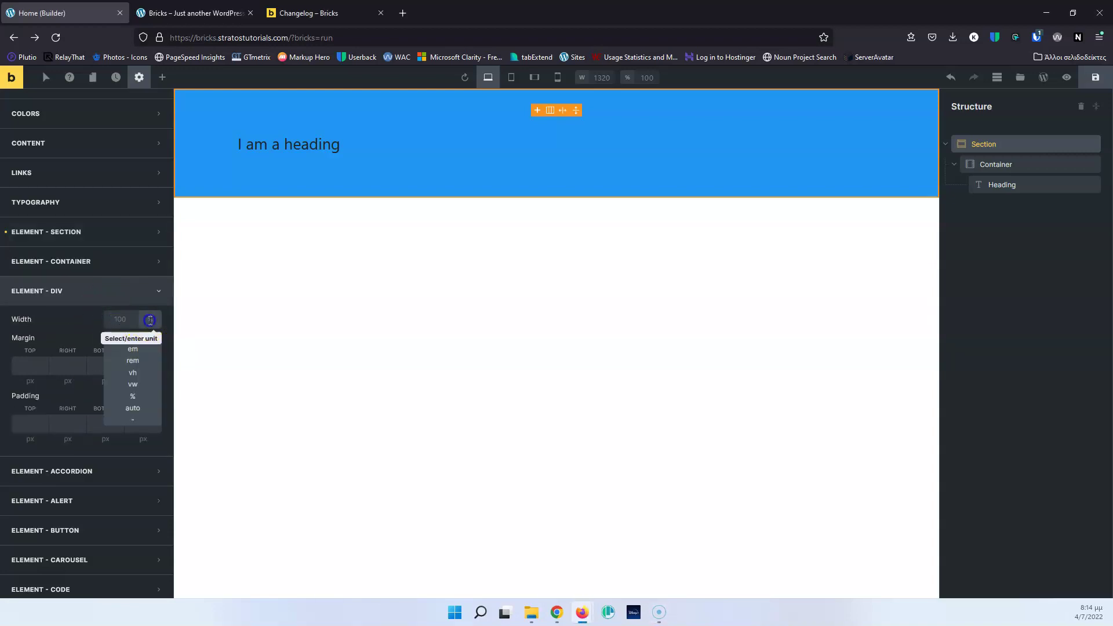
click(133, 408)
click(1097, 79)
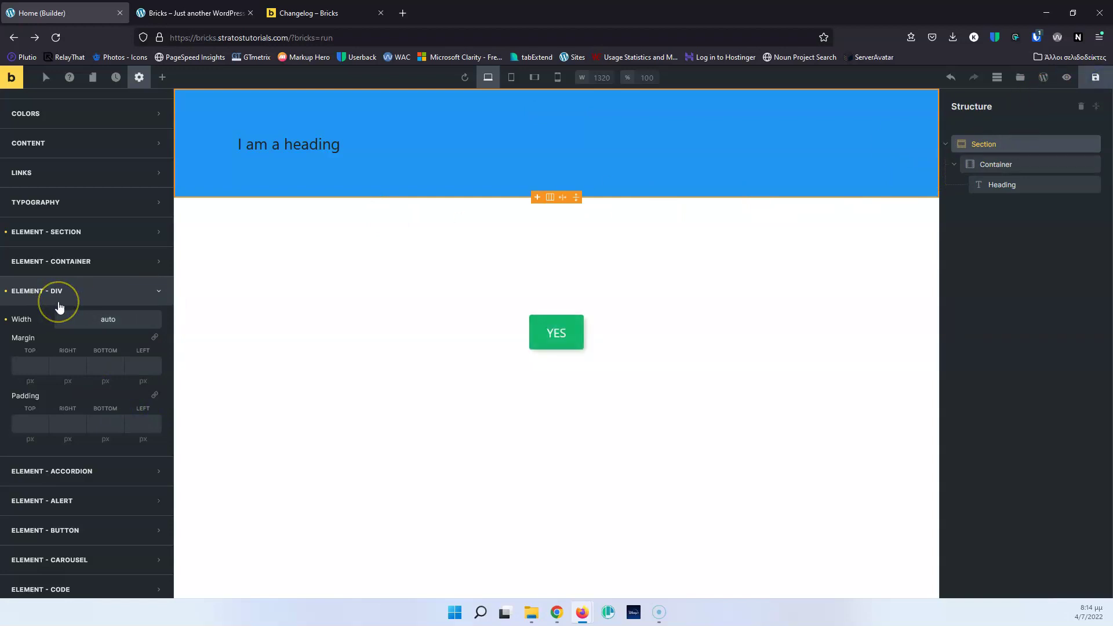
Step: Add an 'Entire website' condition to the Test theme style and save
scroll(61, 301, up, 3)
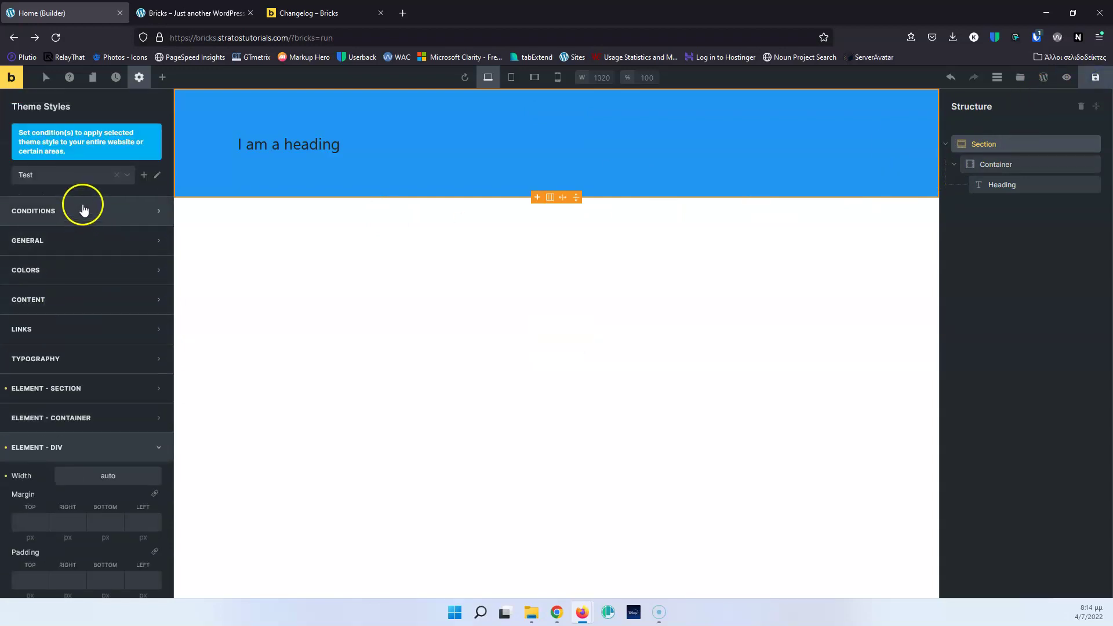
click(83, 210)
click(86, 235)
click(75, 266)
click(74, 286)
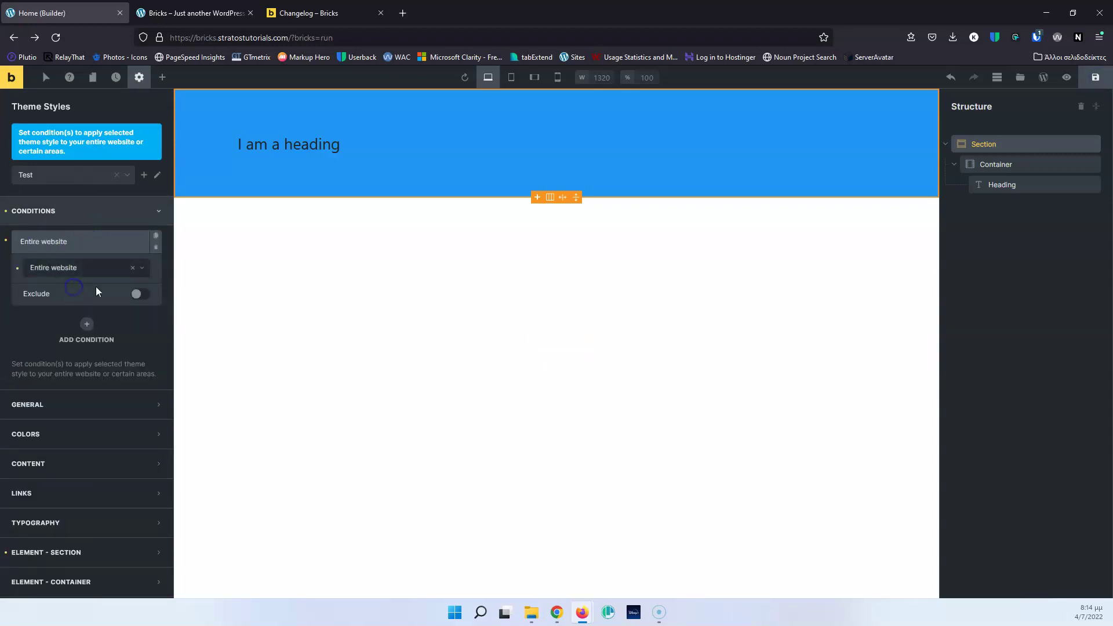
click(1095, 77)
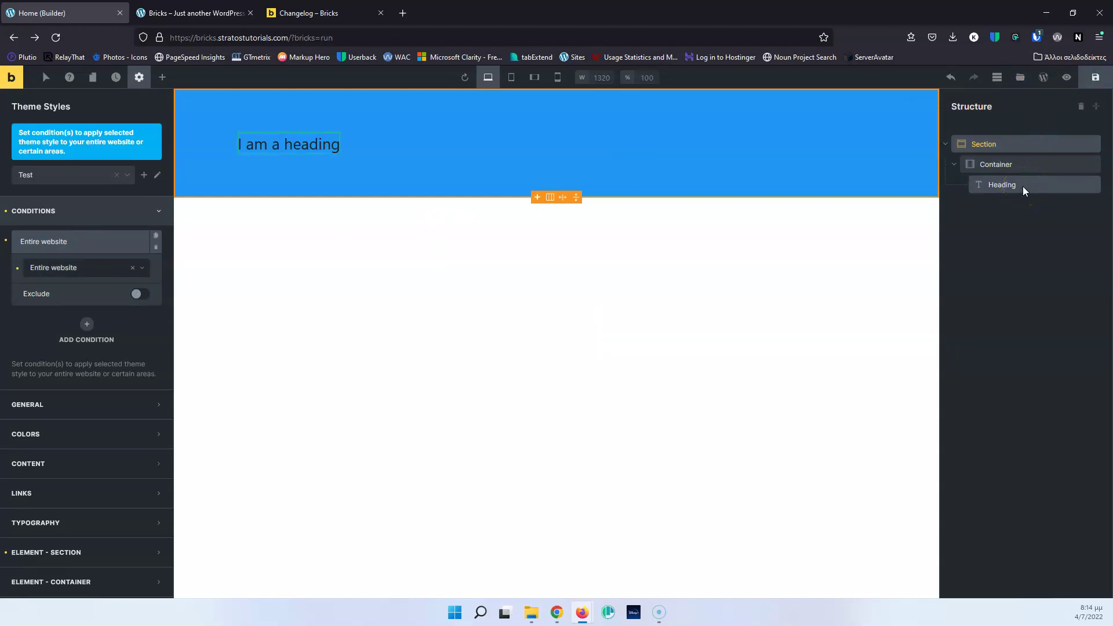
Step: Add a new Section below the blue header and put three Divs in its Container
click(162, 77)
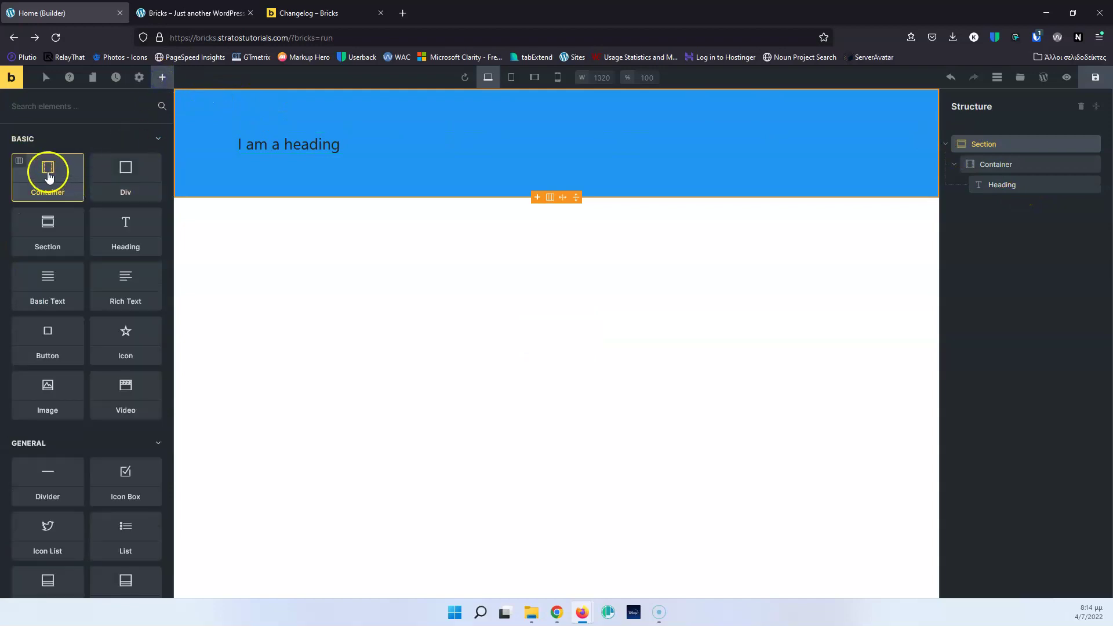
click(48, 231)
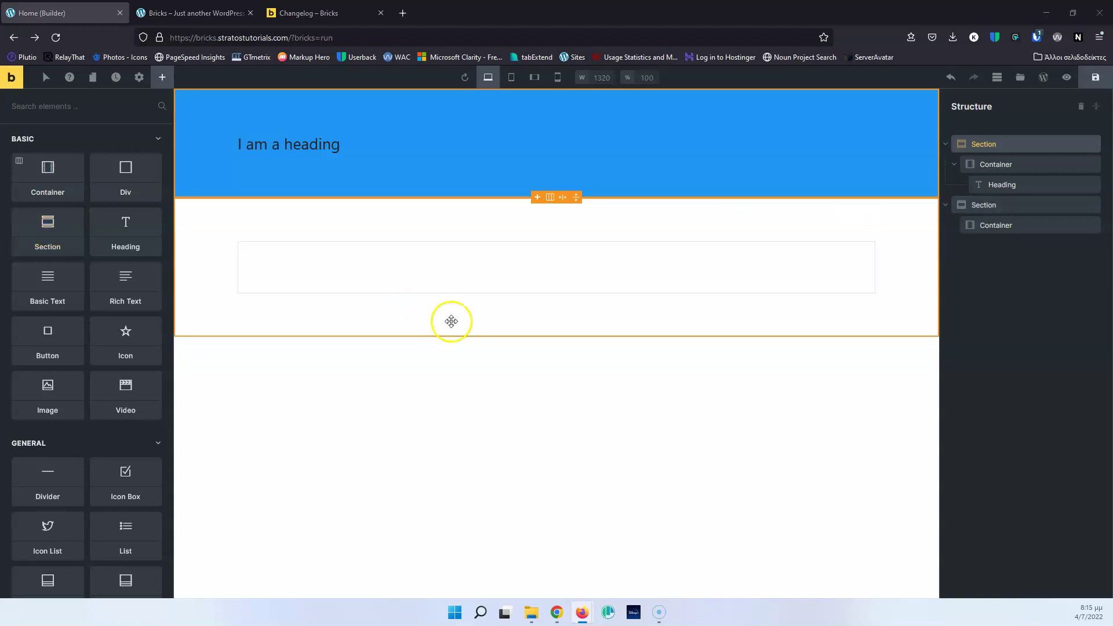
click(994, 226)
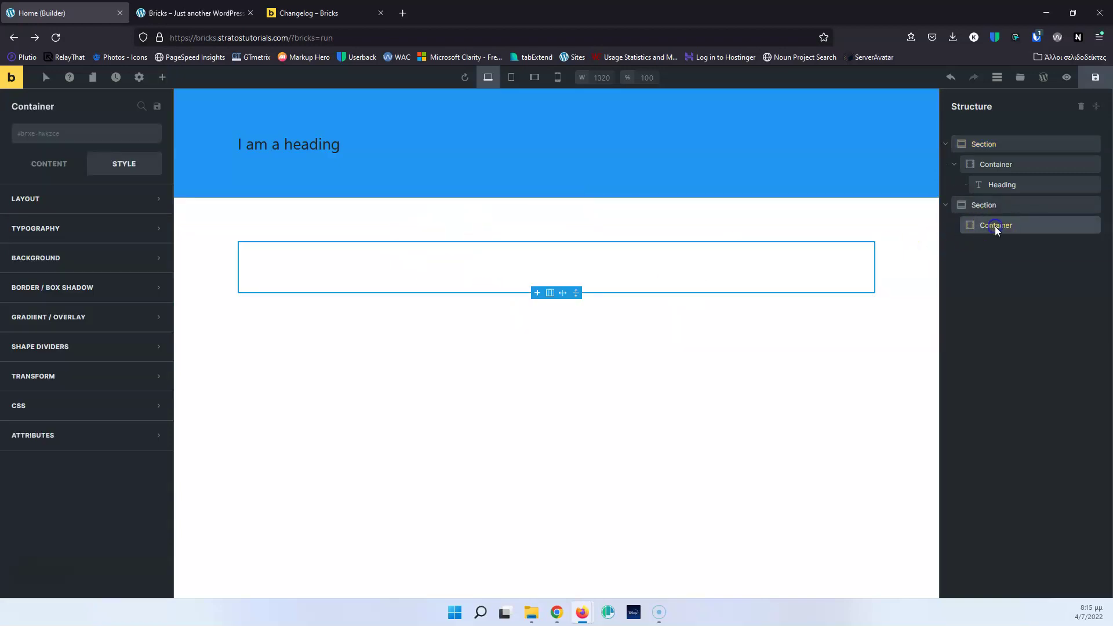
click(159, 84)
click(117, 187)
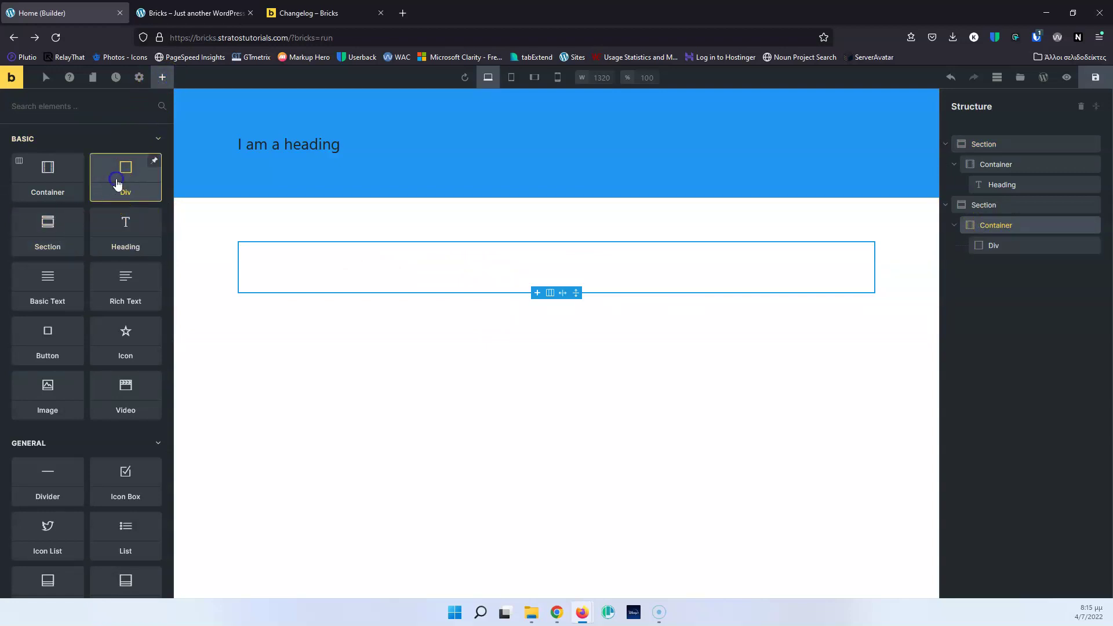
click(117, 186)
click(117, 185)
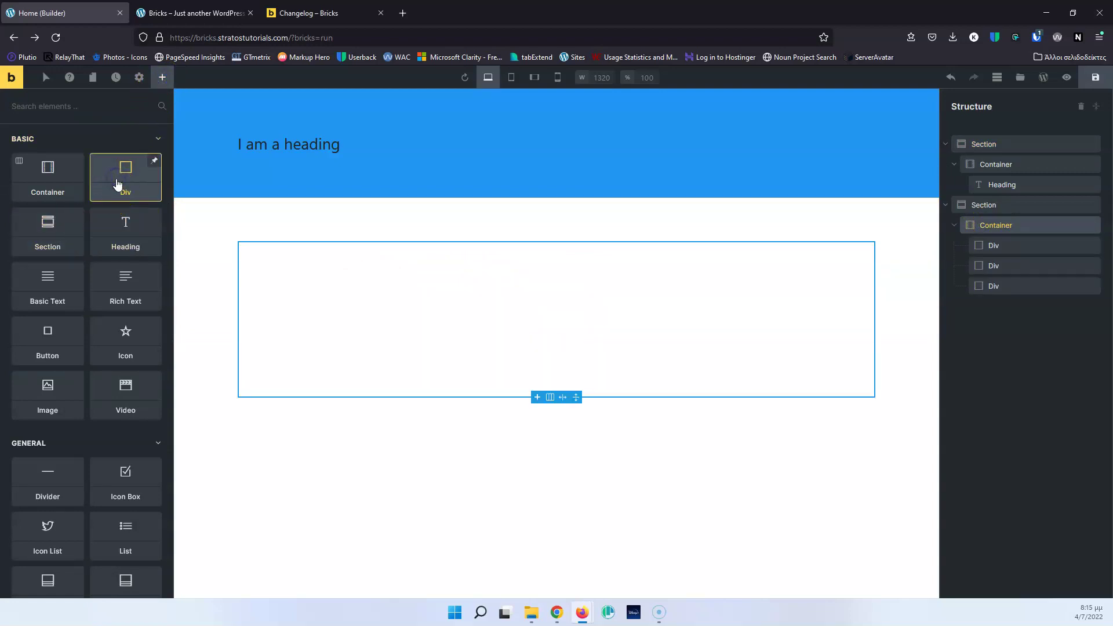
Step: Set the Container's direction to horizontal so the three Divs sit in a row
click(1035, 225)
click(49, 164)
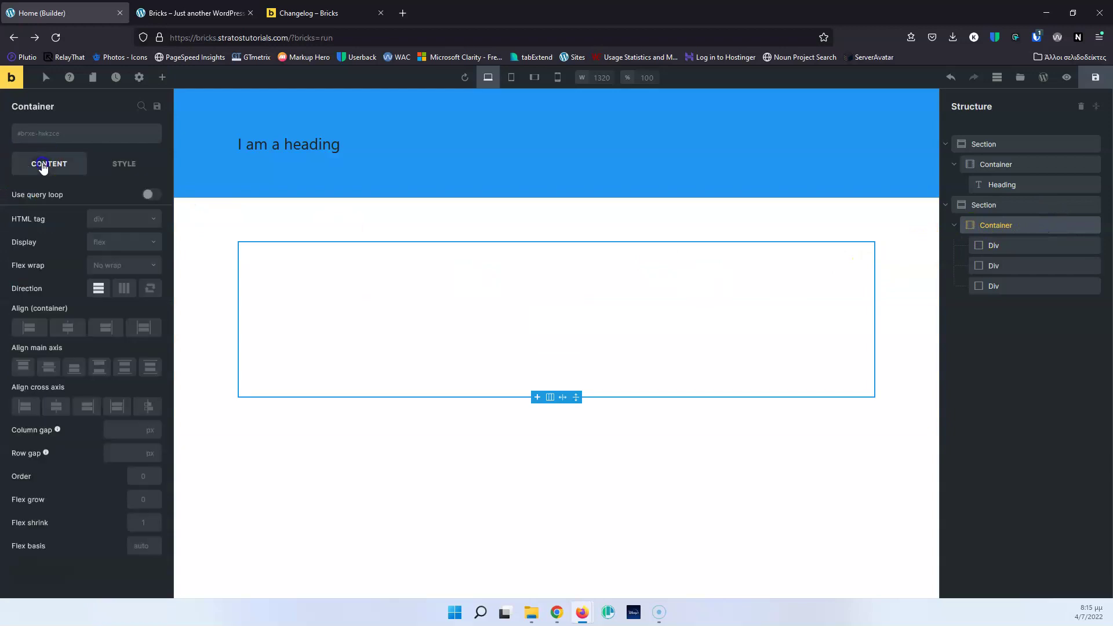
click(124, 288)
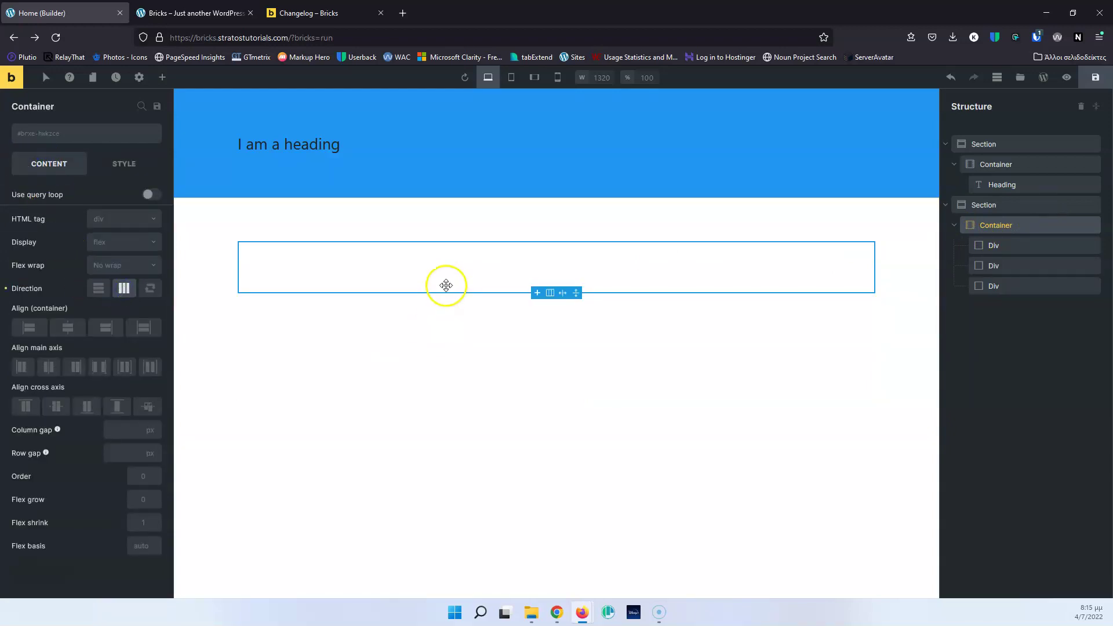
click(1013, 246)
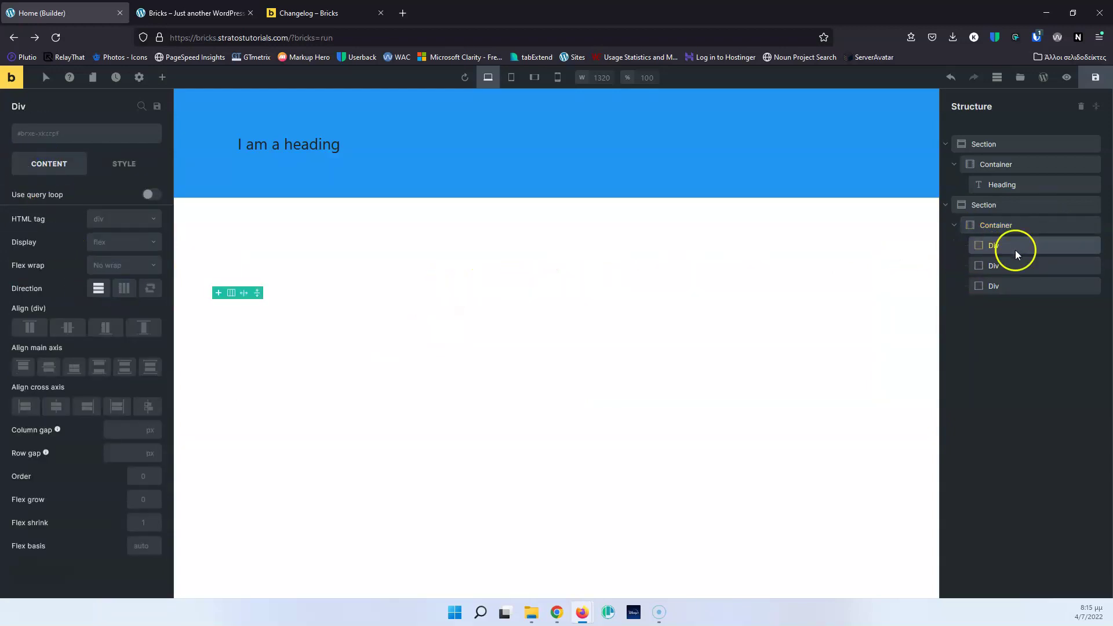
click(1017, 264)
click(1008, 284)
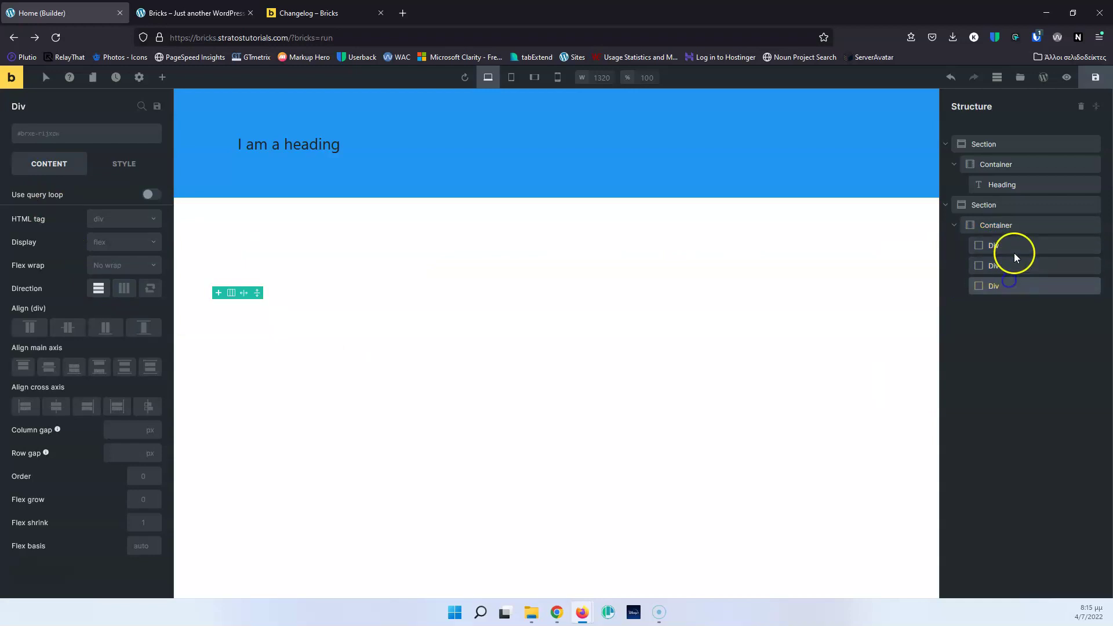
drag(1012, 255, 1011, 255)
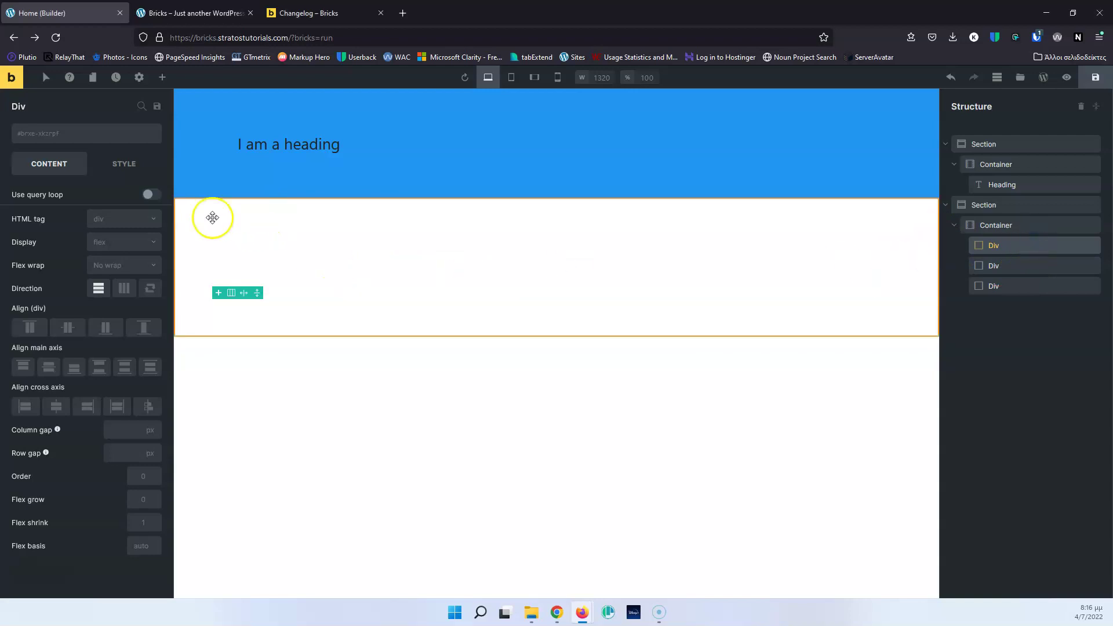
Step: Set the first Div's width to 33%
click(112, 169)
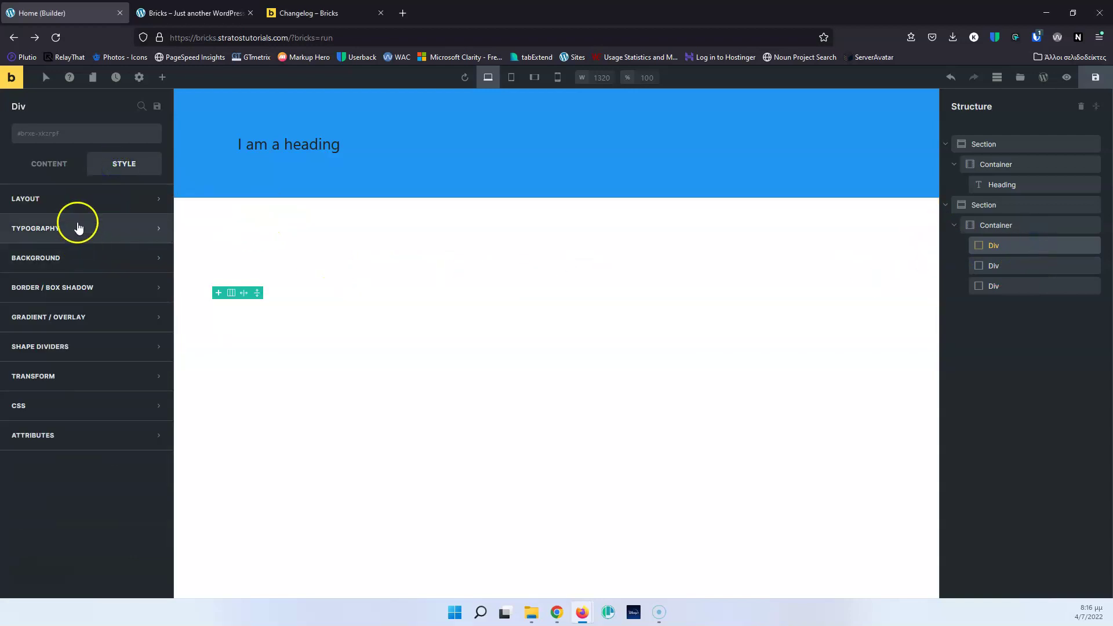
click(77, 200)
click(116, 393)
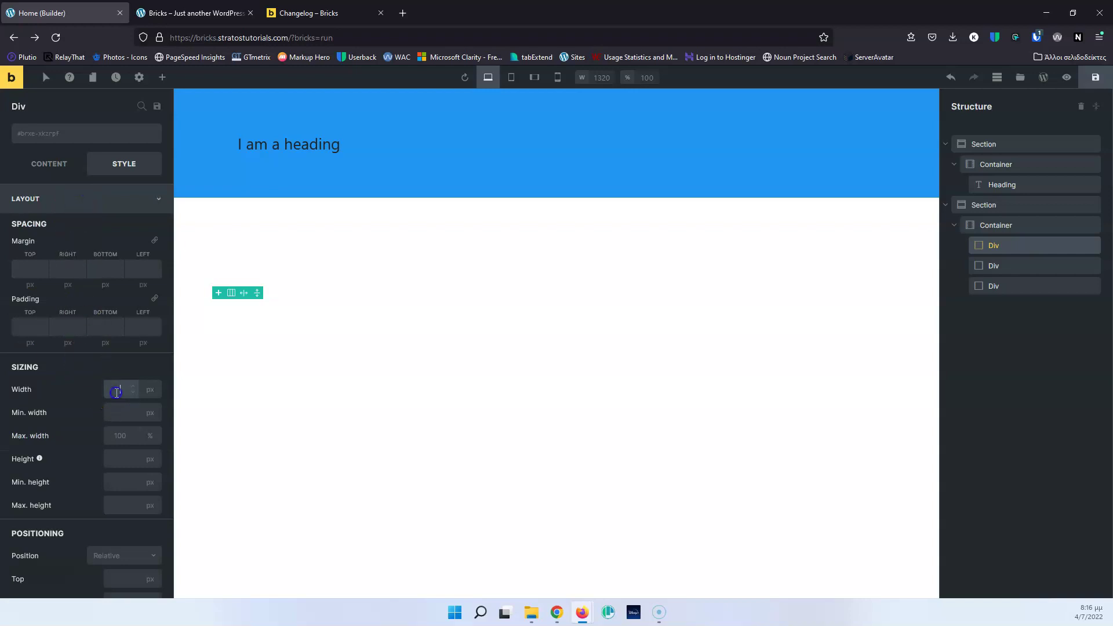
click(149, 389)
click(138, 467)
click(117, 389)
text(33)
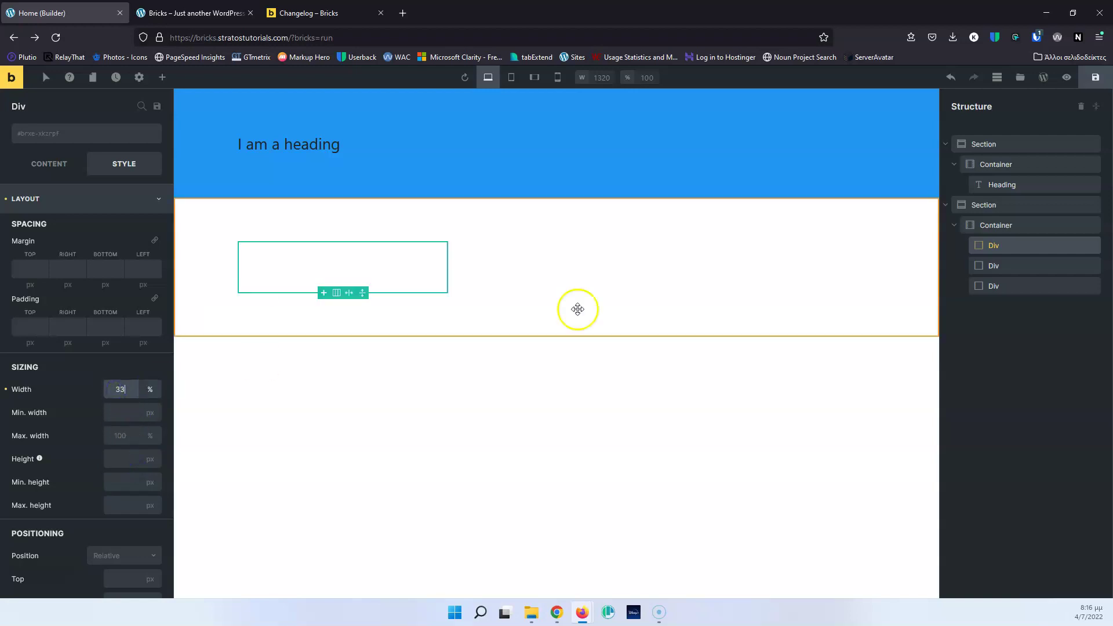
Step: Set the second and third Divs' widths to 33% as well
click(1006, 268)
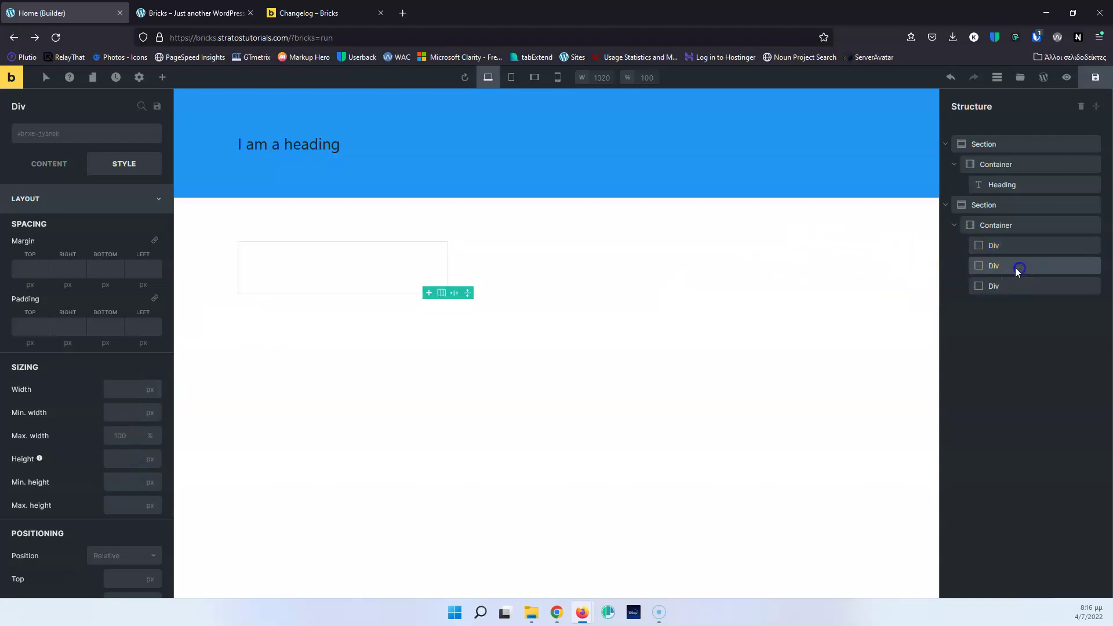
click(149, 390)
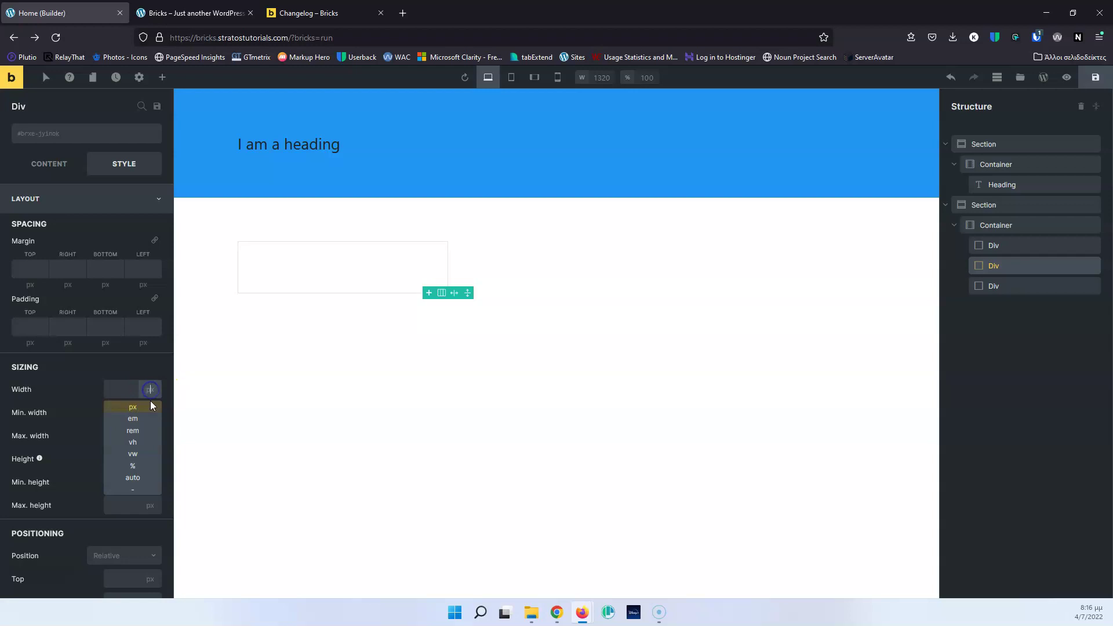
click(135, 465)
click(116, 389)
text(33)
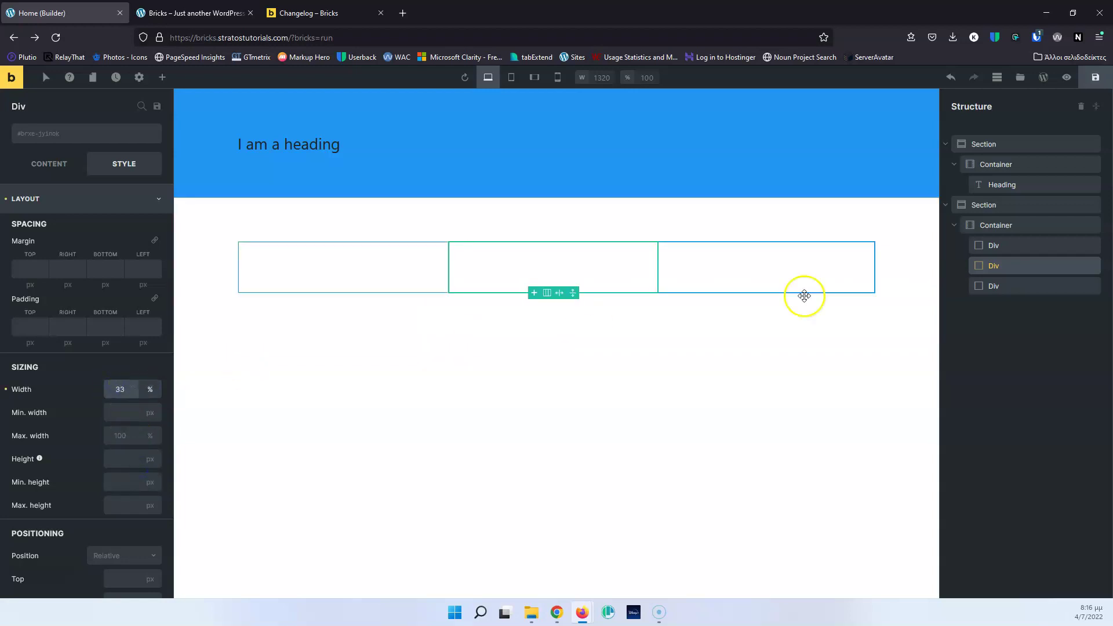
click(1013, 287)
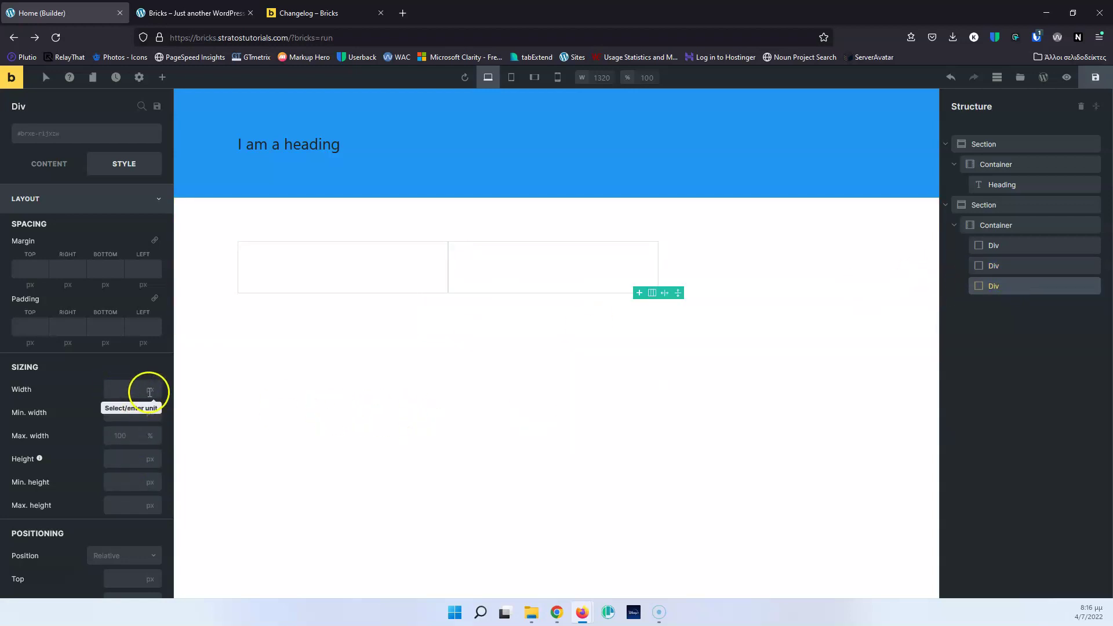
click(149, 390)
click(138, 464)
click(118, 393)
text(33)
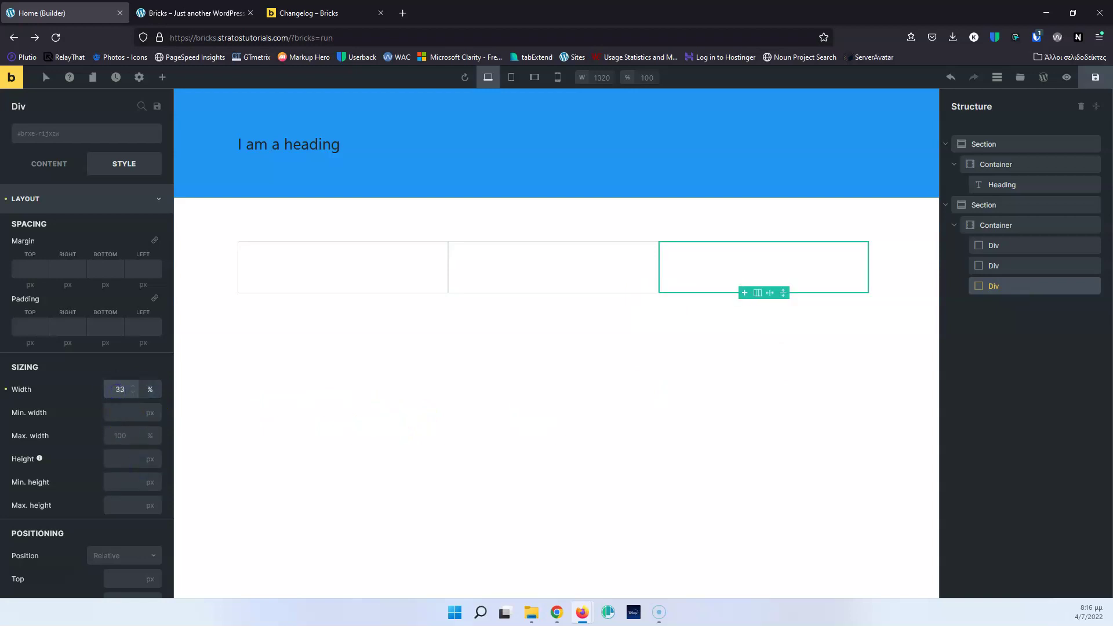
click(1040, 250)
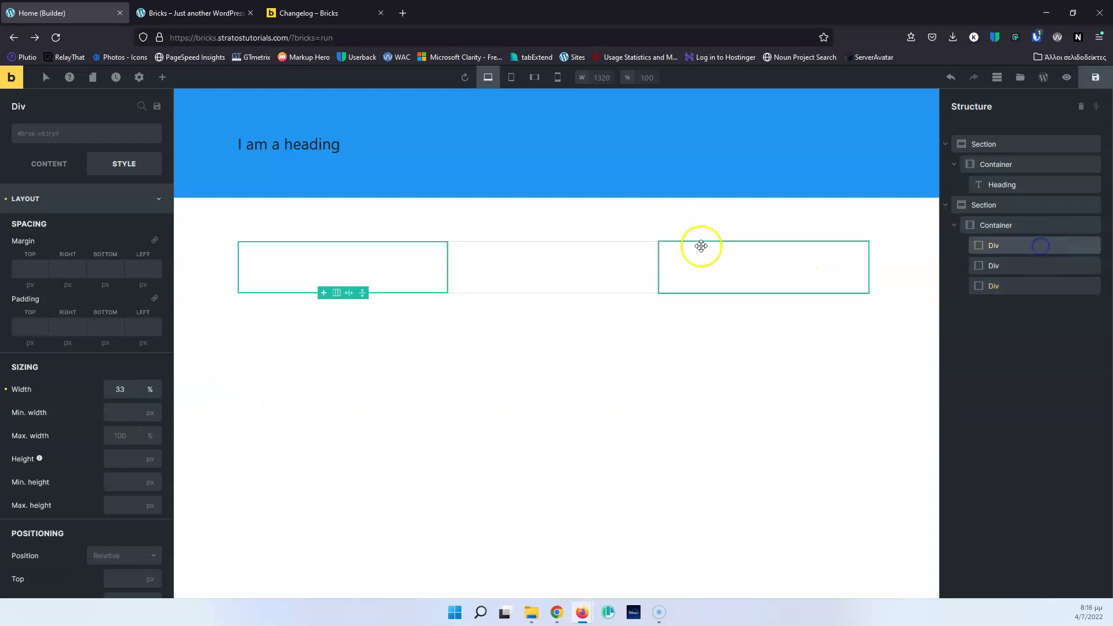
Step: Nest a Div in the first column holding a star Icon above a Rich Text block
click(162, 79)
click(125, 177)
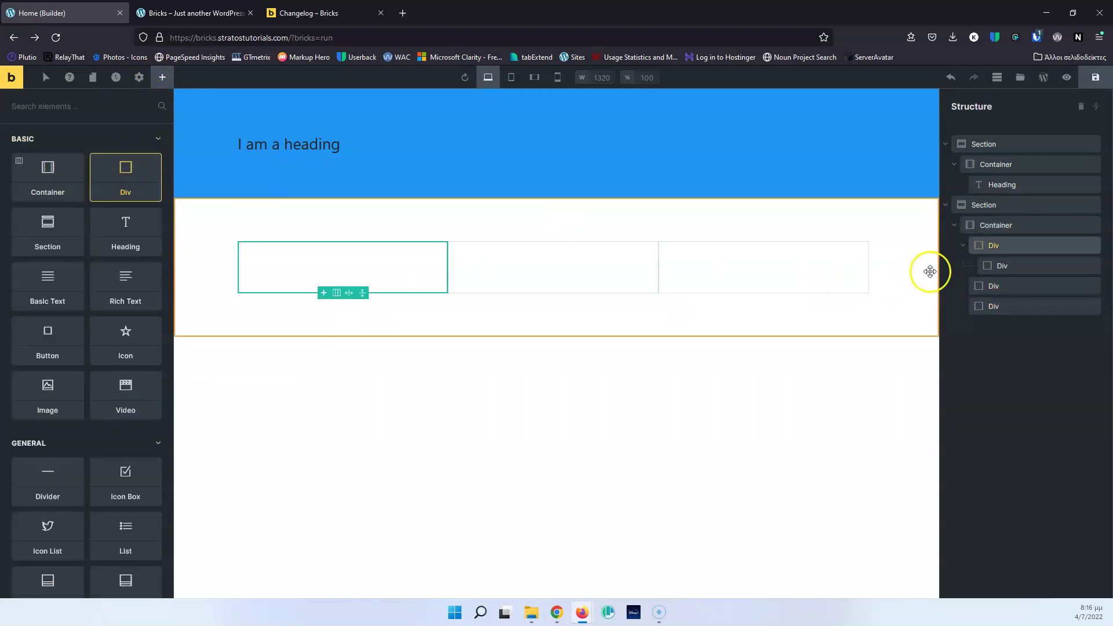
click(1017, 265)
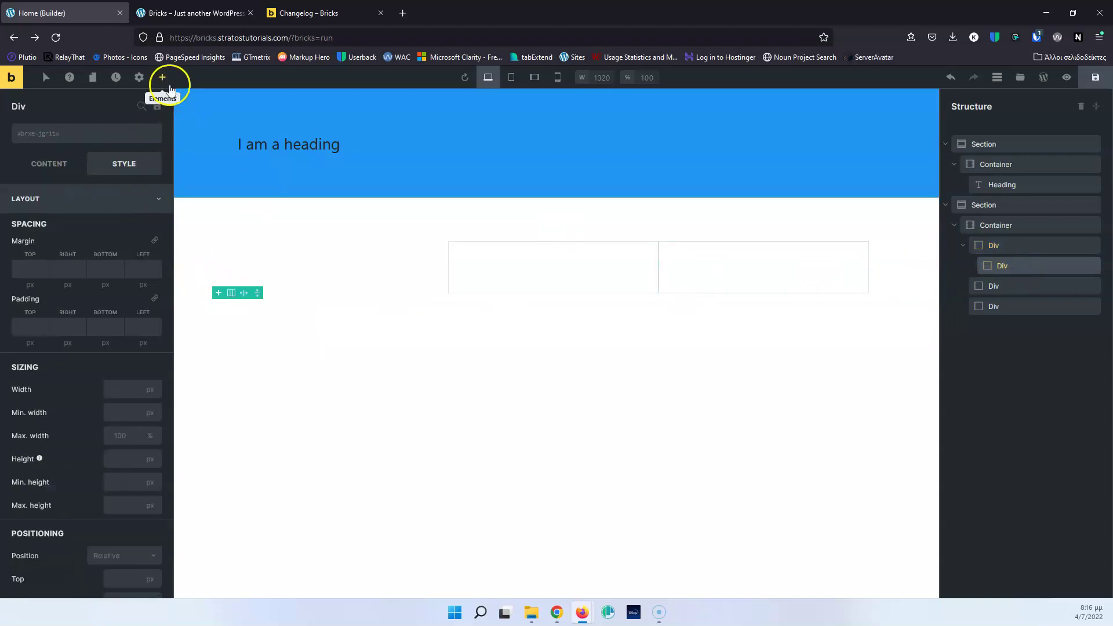
click(168, 84)
click(124, 365)
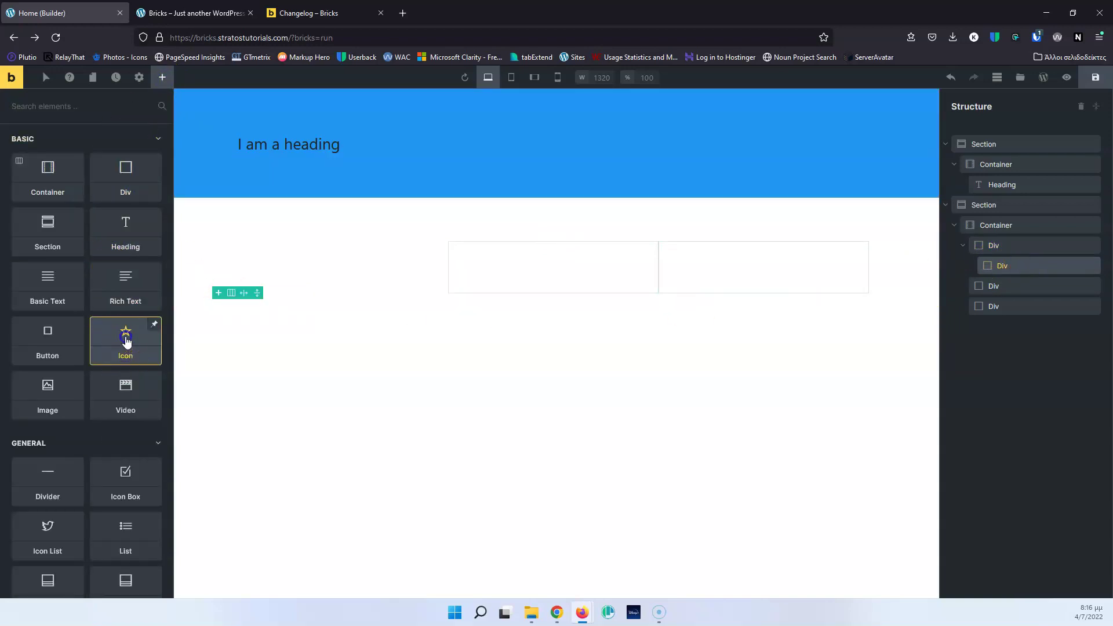
click(123, 277)
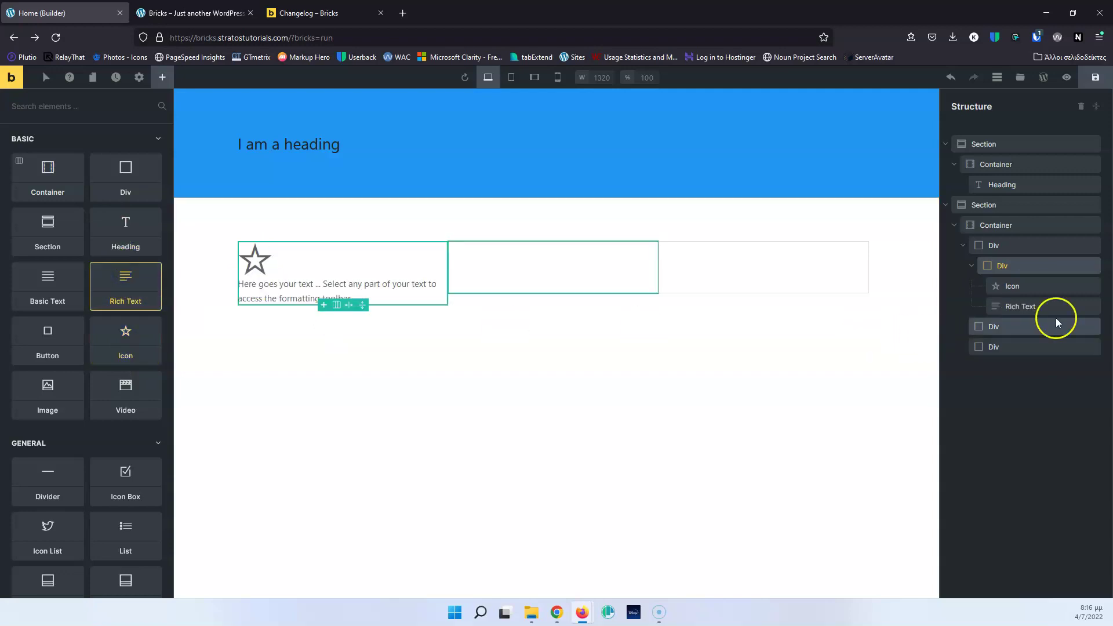
click(1020, 285)
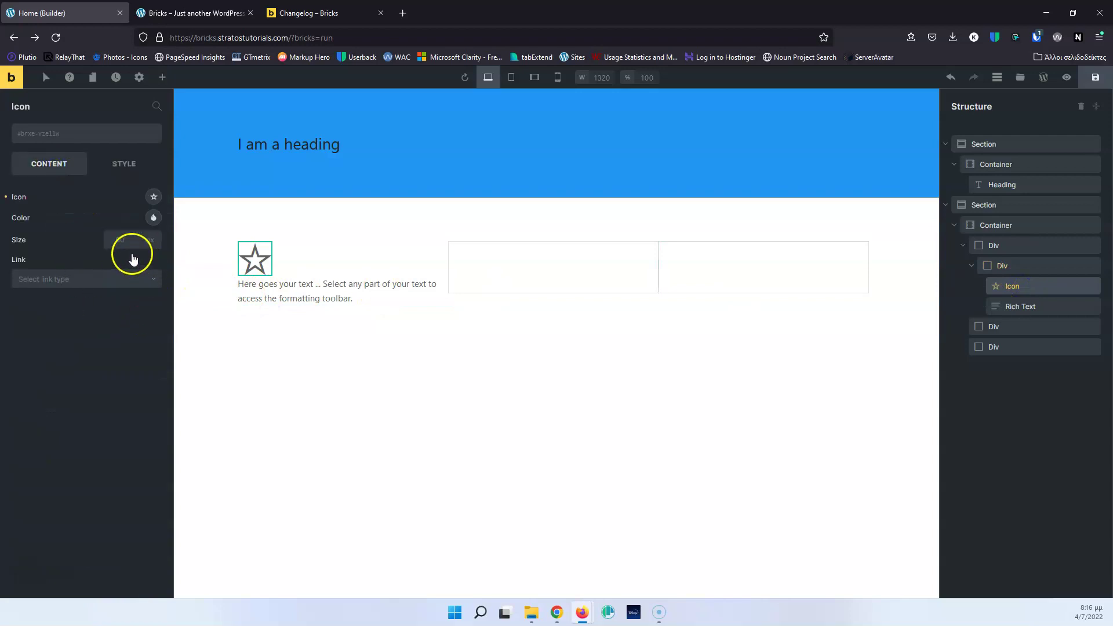
Step: Change the icon to the Fontawesome - Solid phone icon, found by searching 'pho'
click(154, 196)
click(89, 230)
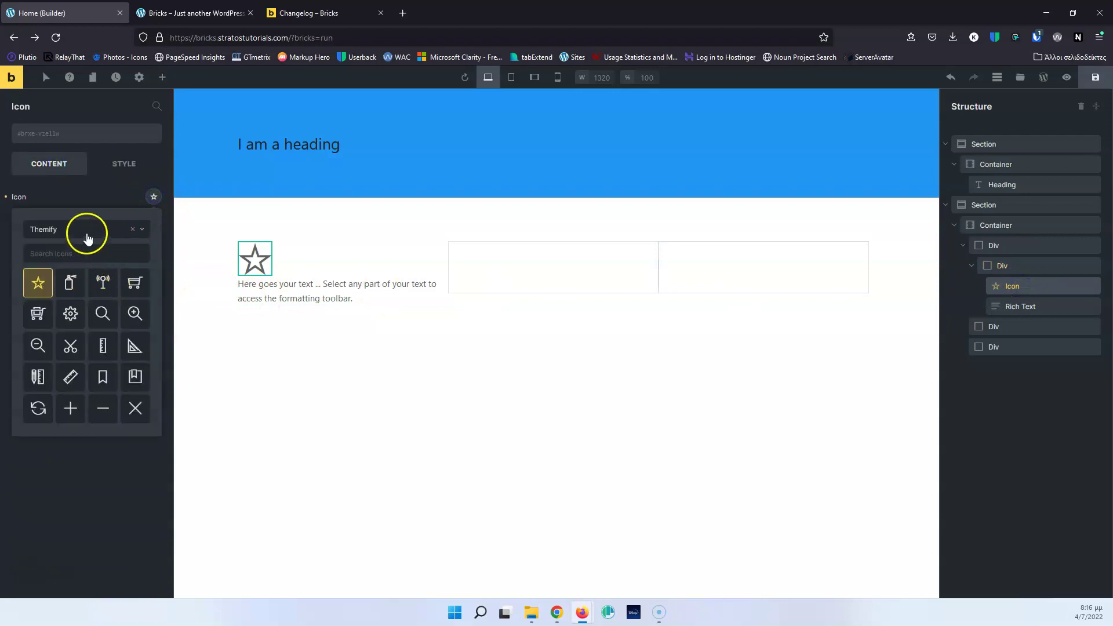
click(89, 277)
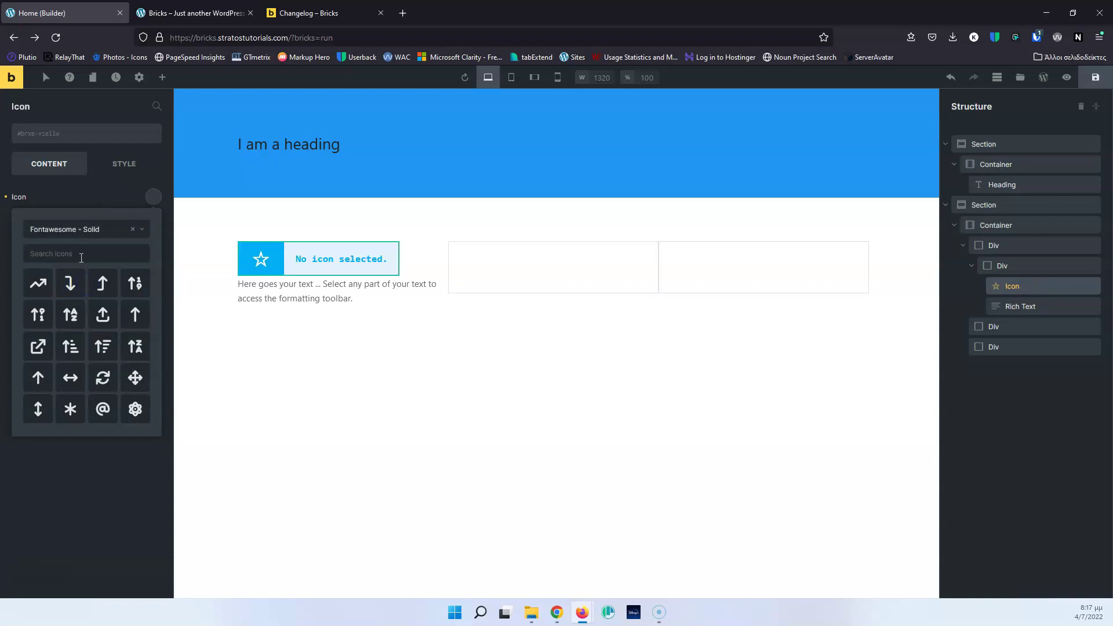
click(81, 254)
text(pho)
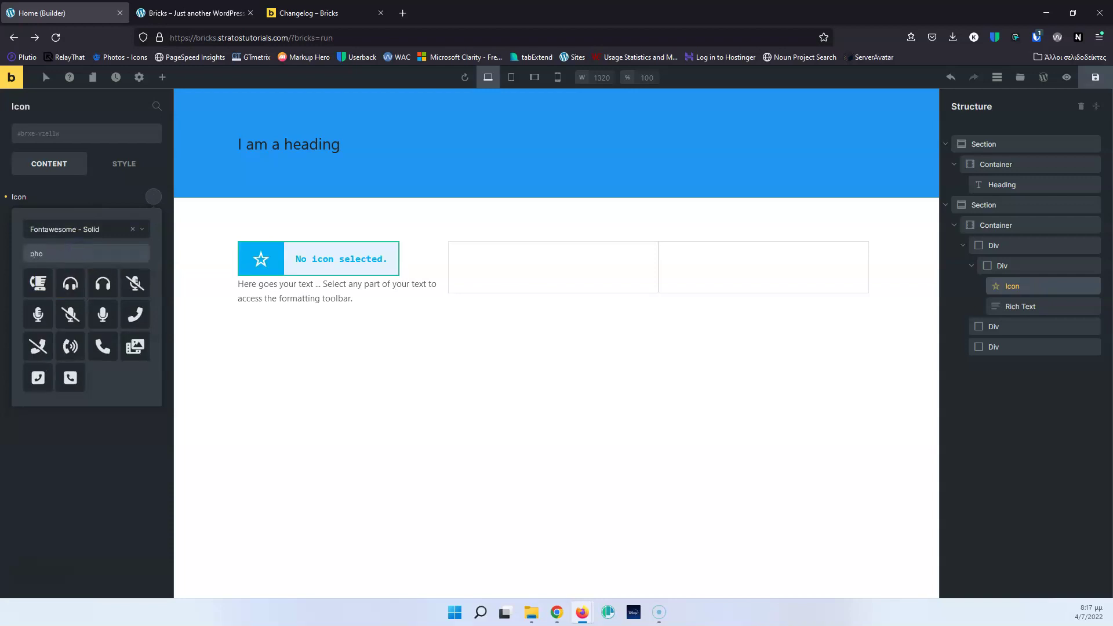
click(135, 313)
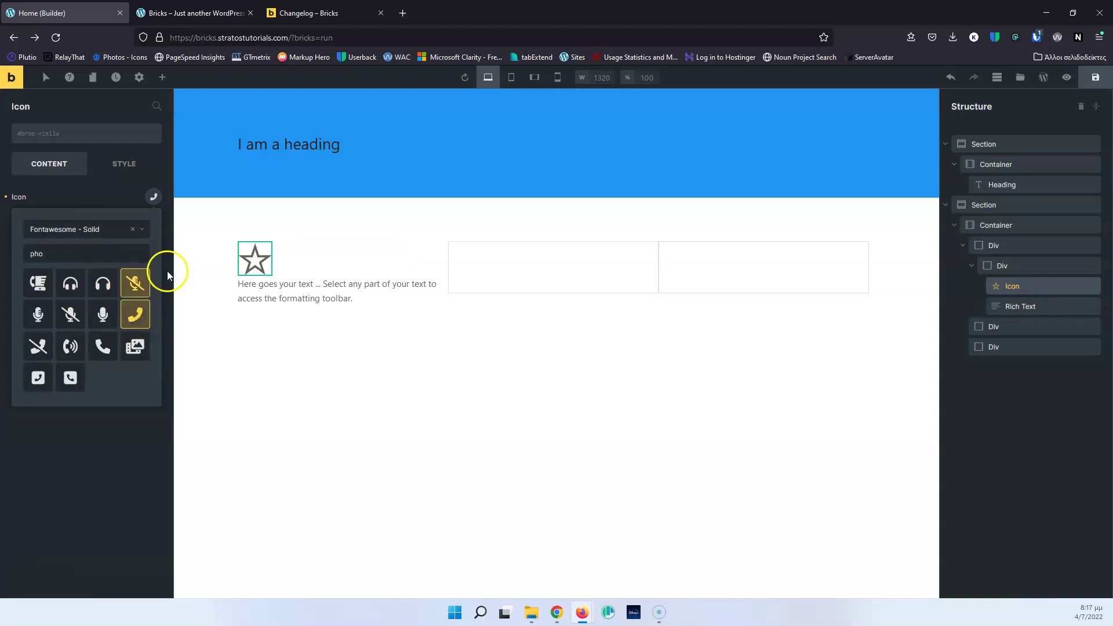
Step: Replace the nested Div's placeholder paragraph with a phone number
click(299, 284)
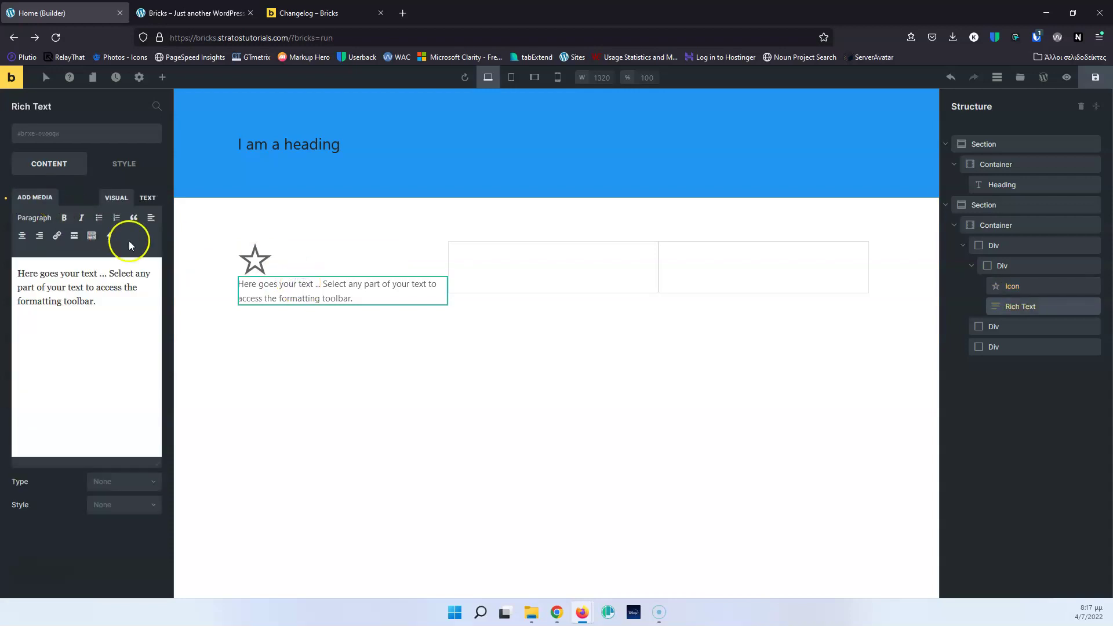
drag(101, 302, 109, 301)
key(ctrl+a)
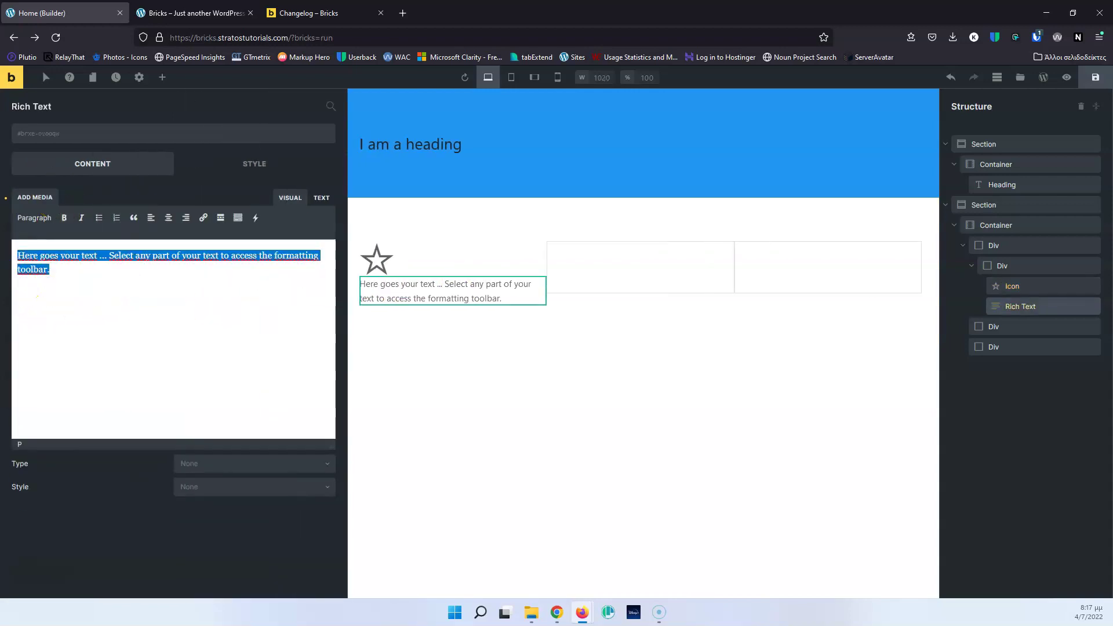
text(2154463434863865)
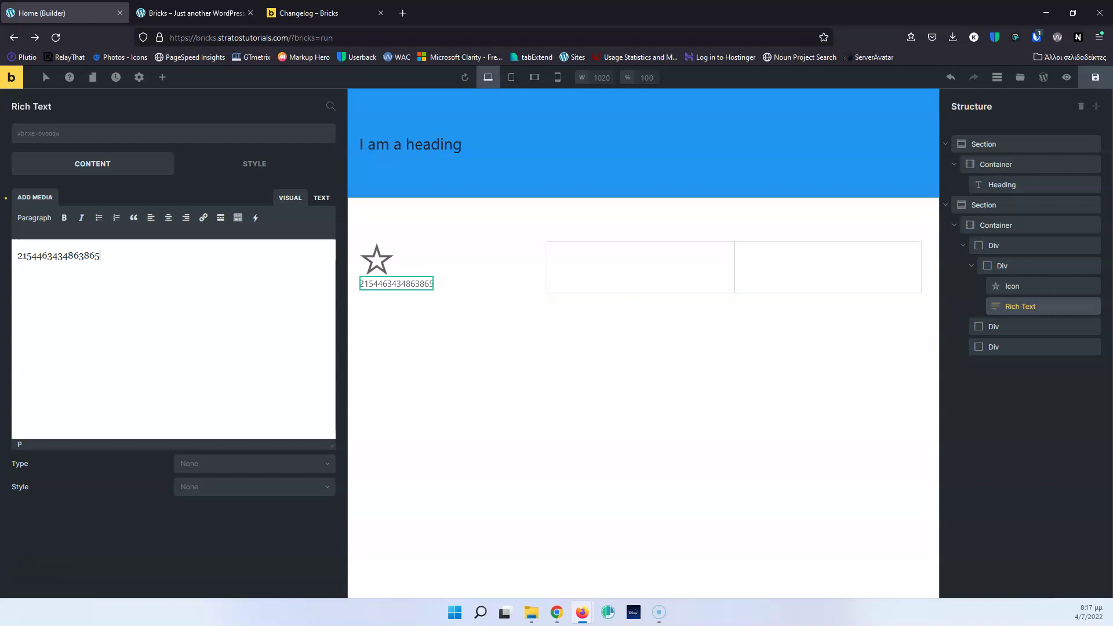
Step: Set the icon's size to 25px
click(388, 257)
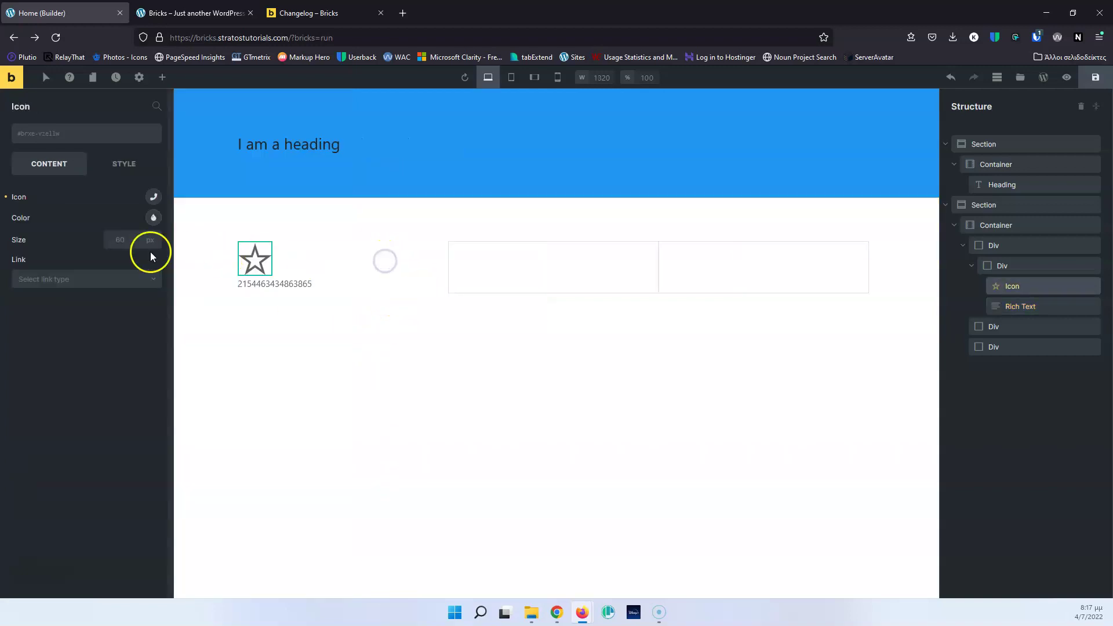
click(121, 238)
text(20)
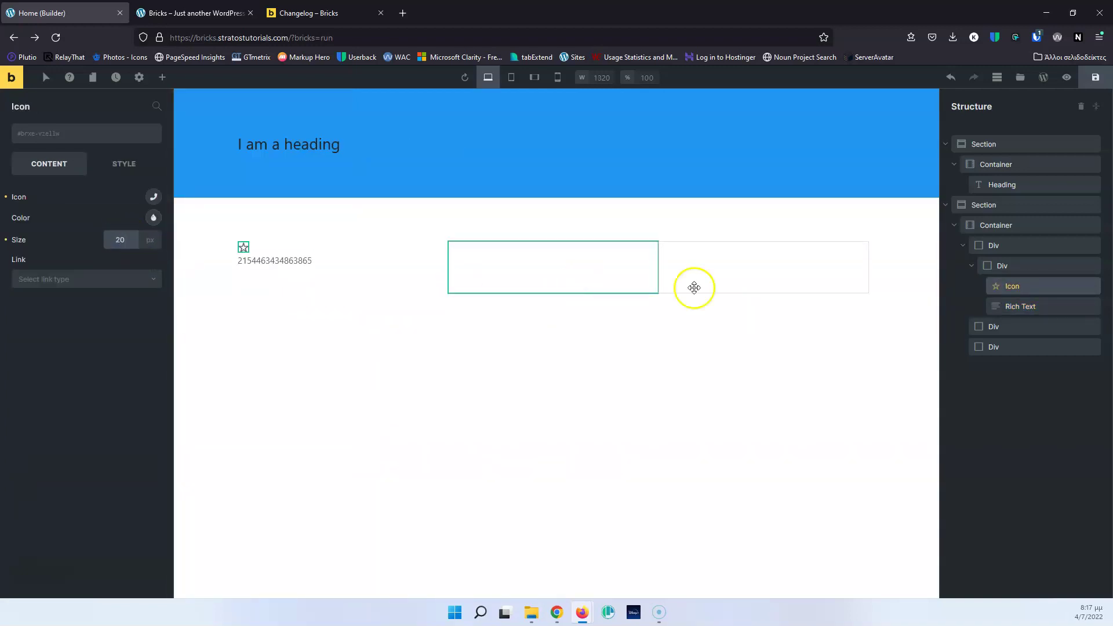
key(Up)
key(Up)
key(Up)
key(Up)
key(Up)
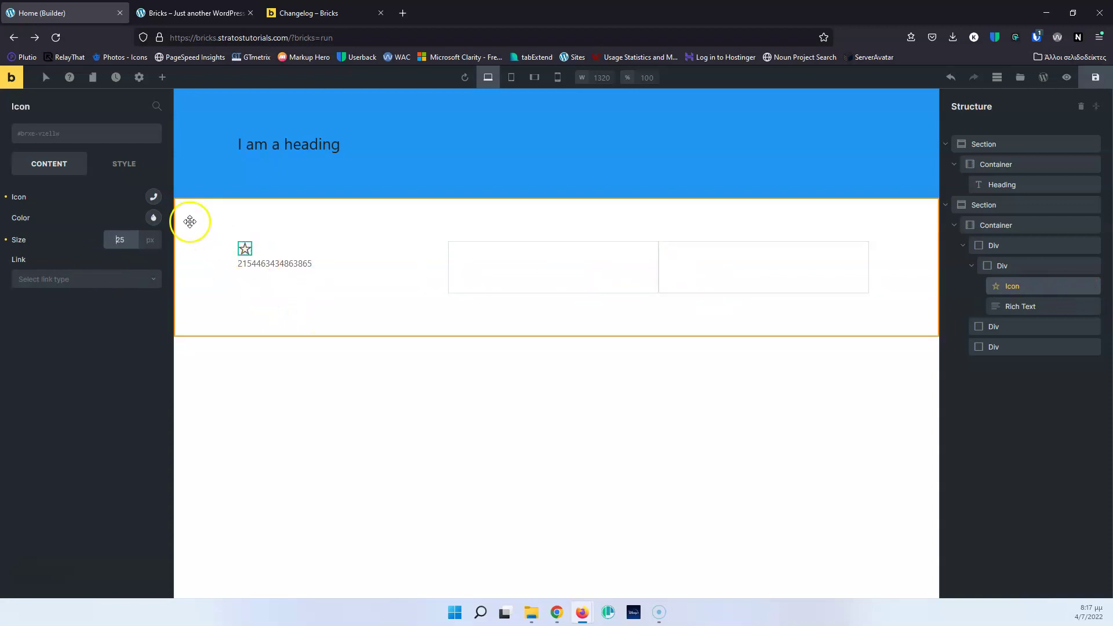
click(154, 198)
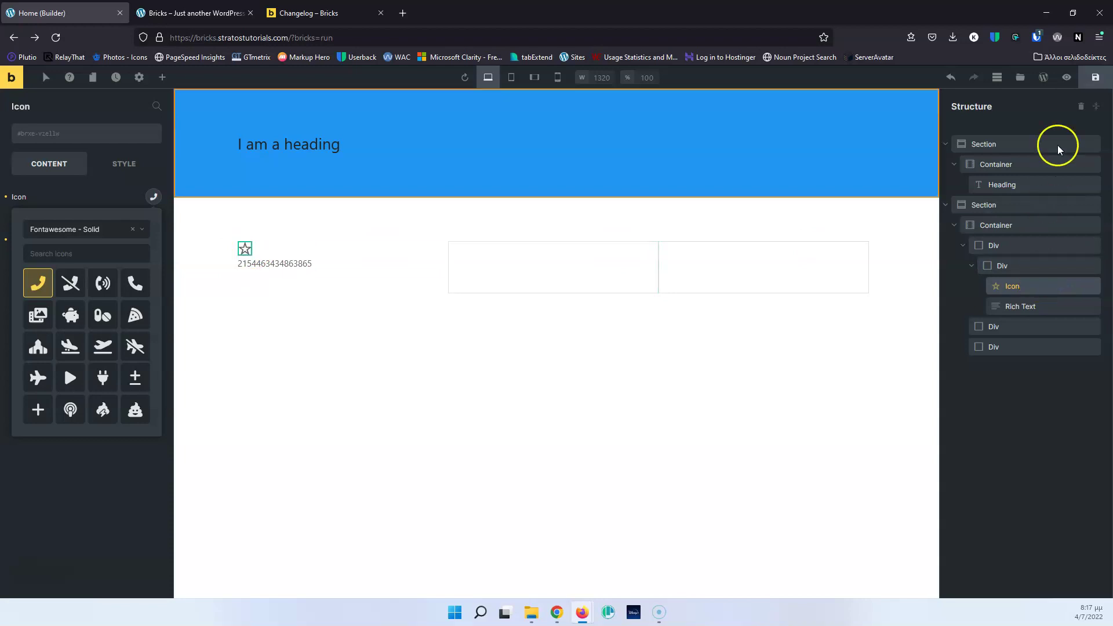
click(1023, 265)
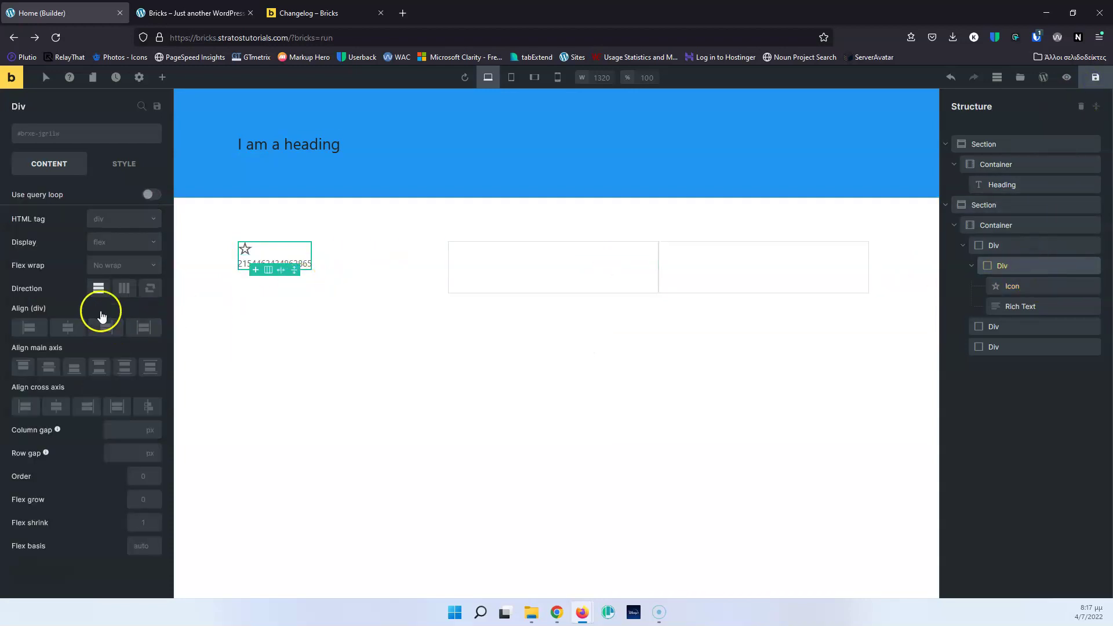
Step: Set the icon-and-number div's Direction to row and duplicate it
click(120, 289)
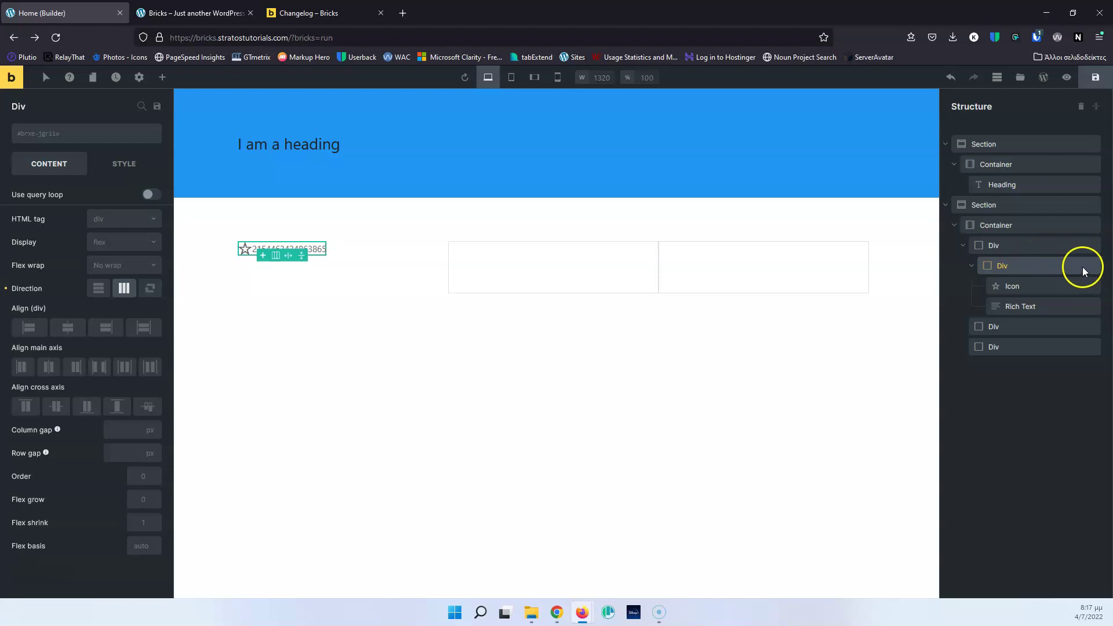
right_click(1008, 265)
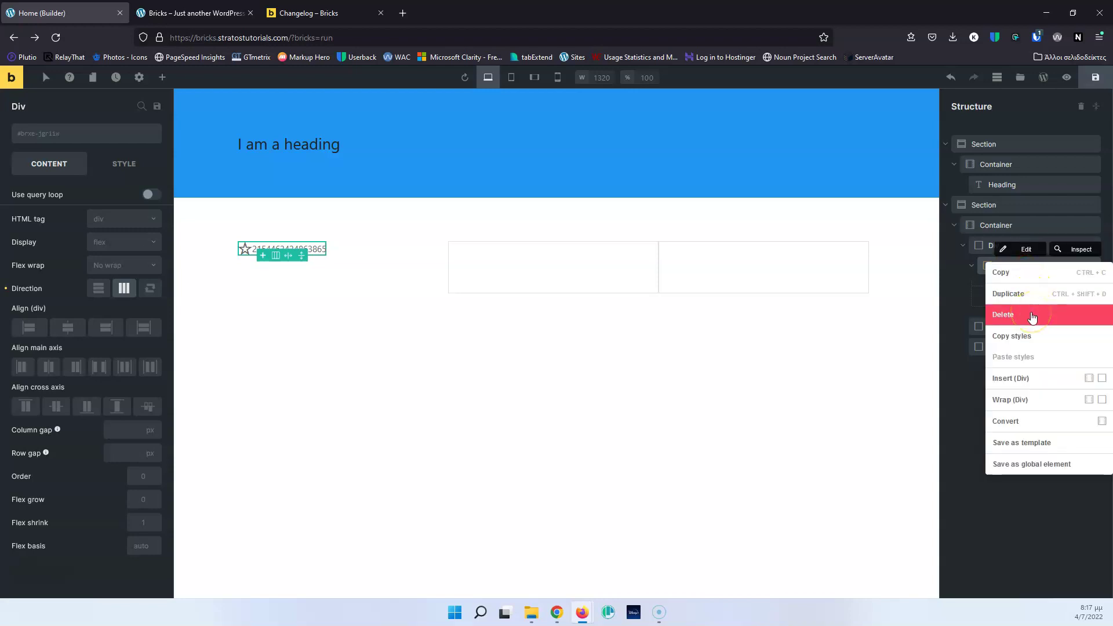
click(1024, 293)
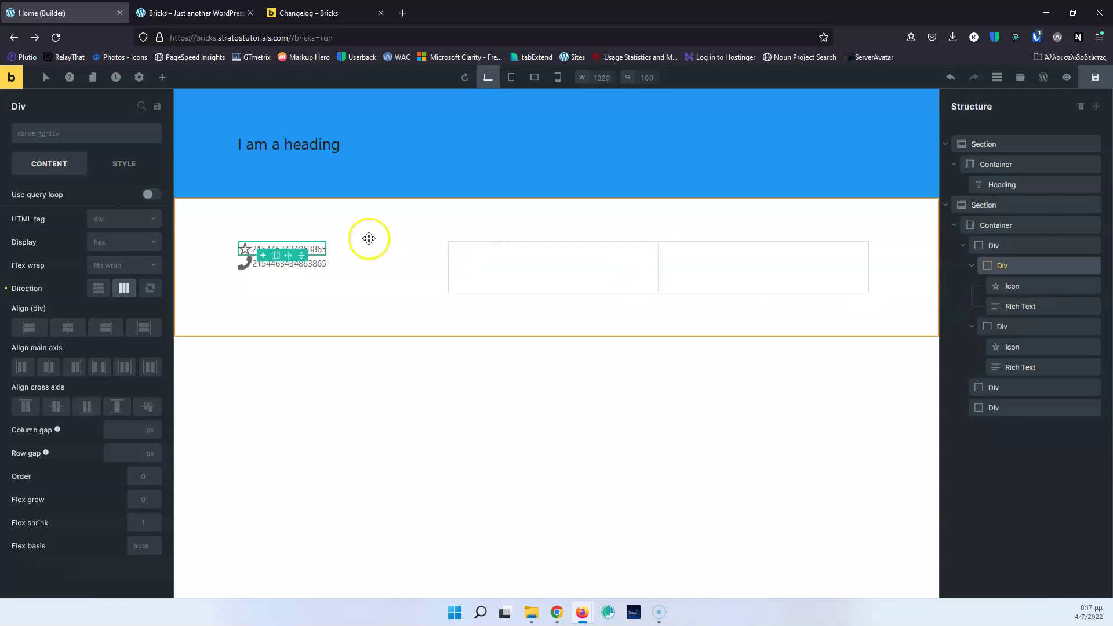
Step: Set the first column div's Direction to row, then view the live front-end page
click(1017, 245)
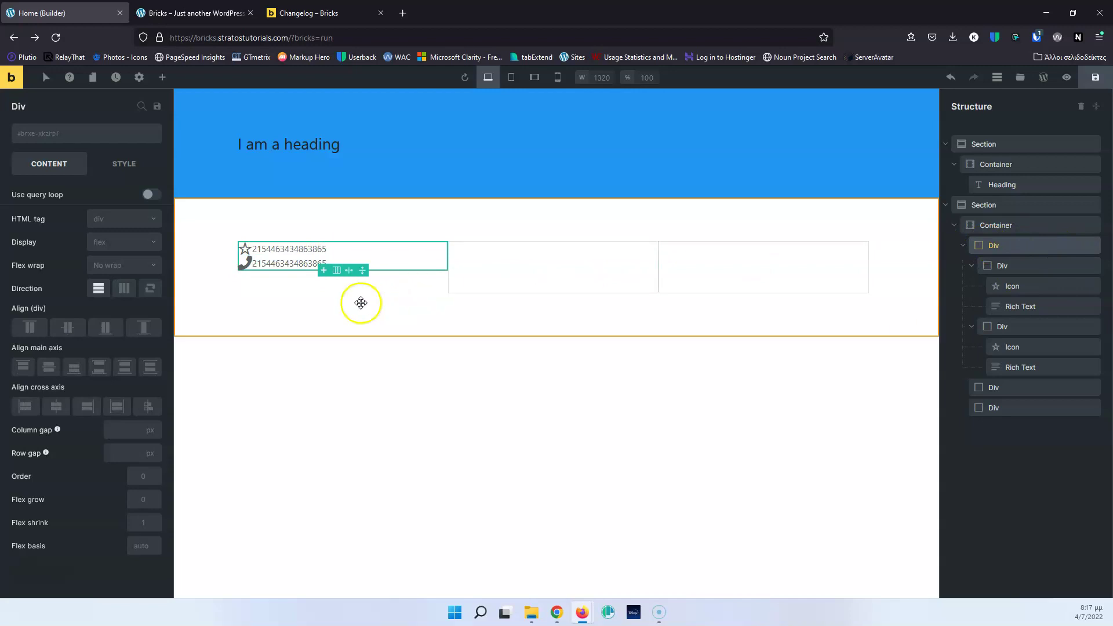
click(125, 289)
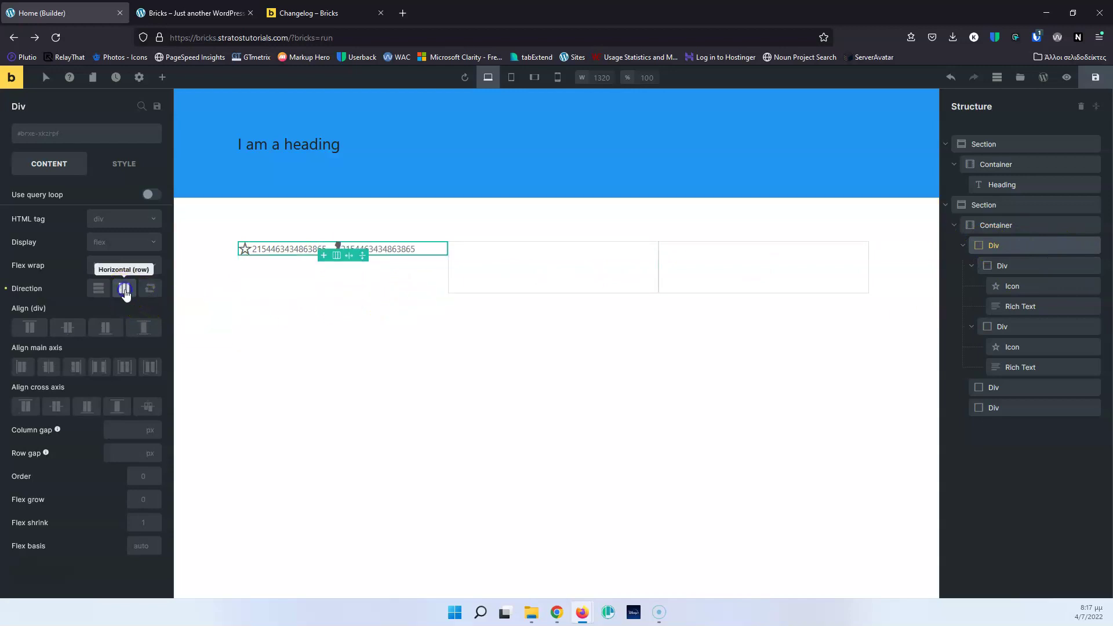
click(398, 315)
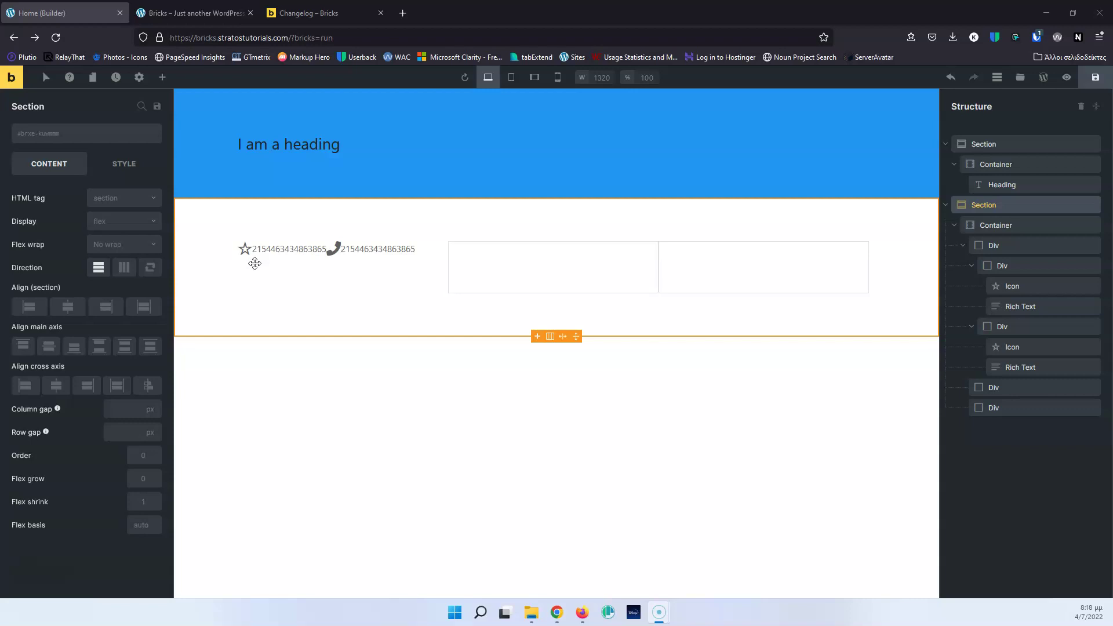
click(203, 17)
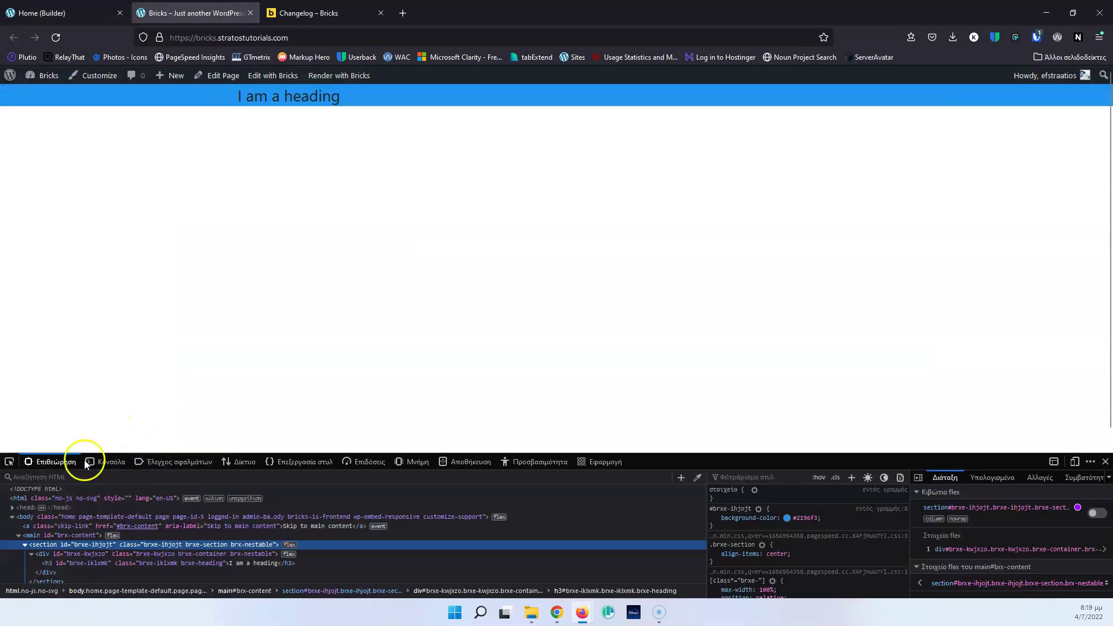